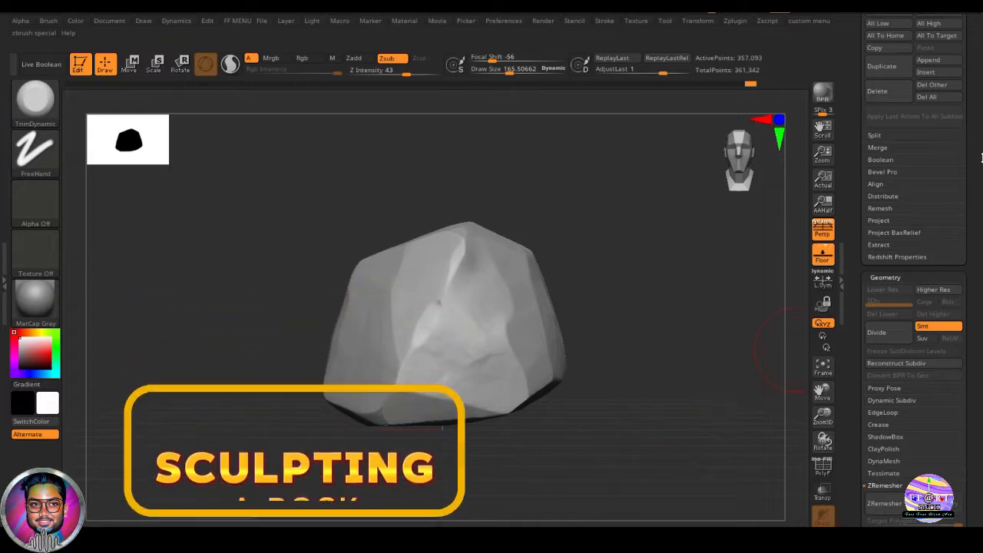
- Open the DynaMesh_Sphere project from the Lightbox
drag(975, 144, 982, 296)
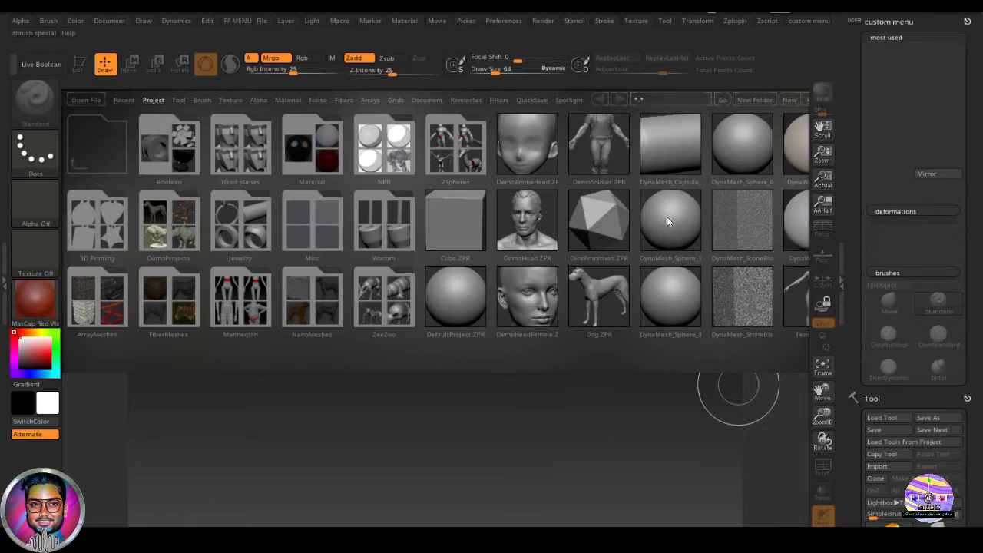
double_click(671, 301)
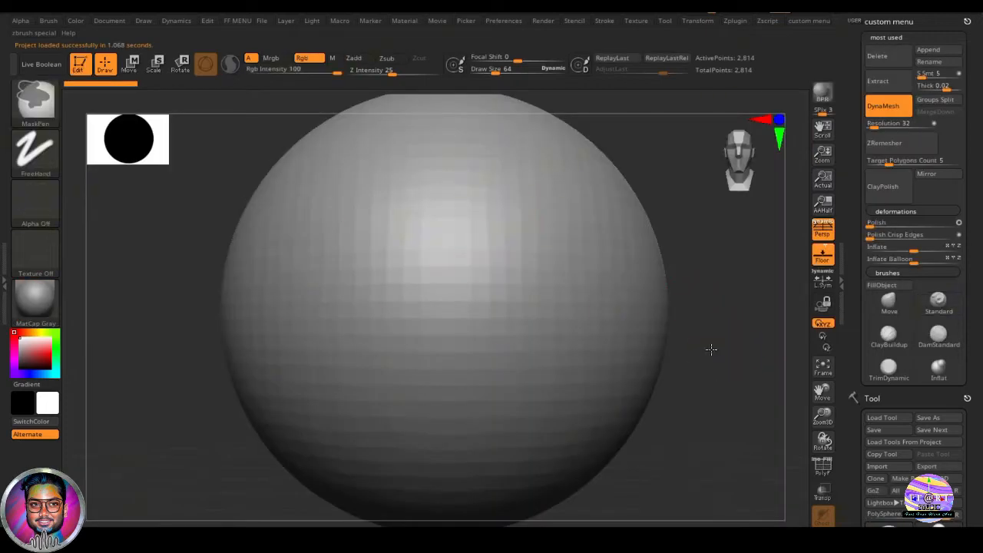
- Set the DynaMesh resolution to 208 and remesh the sphere
key(shift)
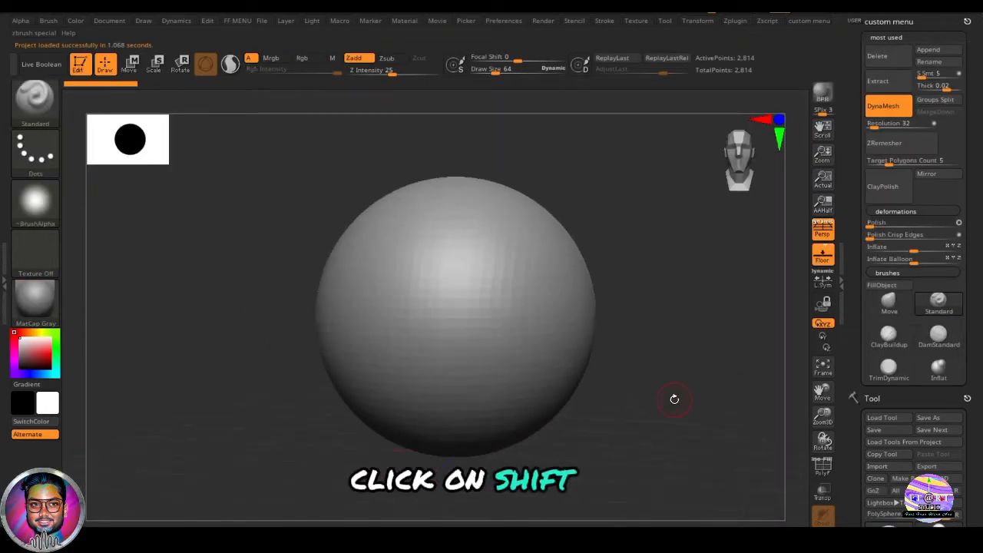
key(shift+f)
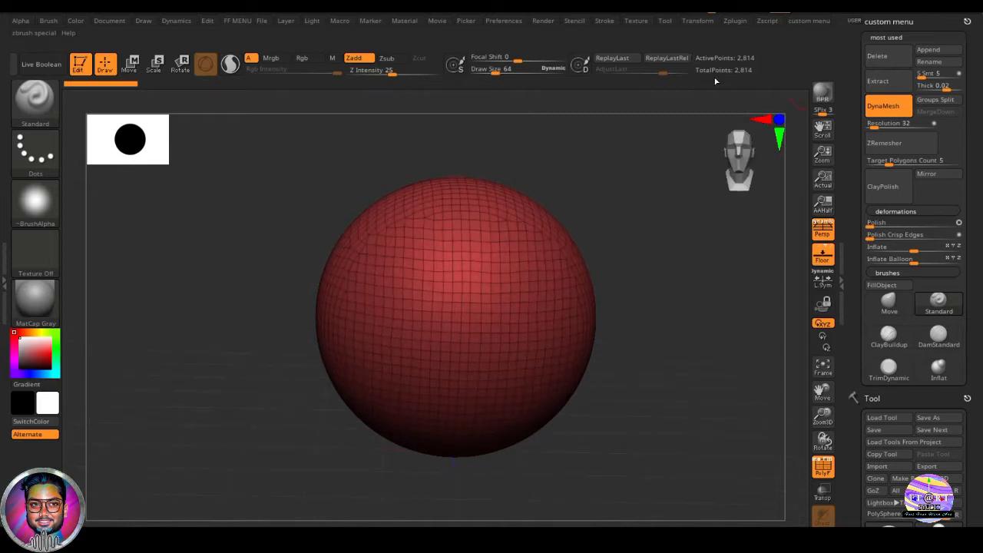
key(shift+f)
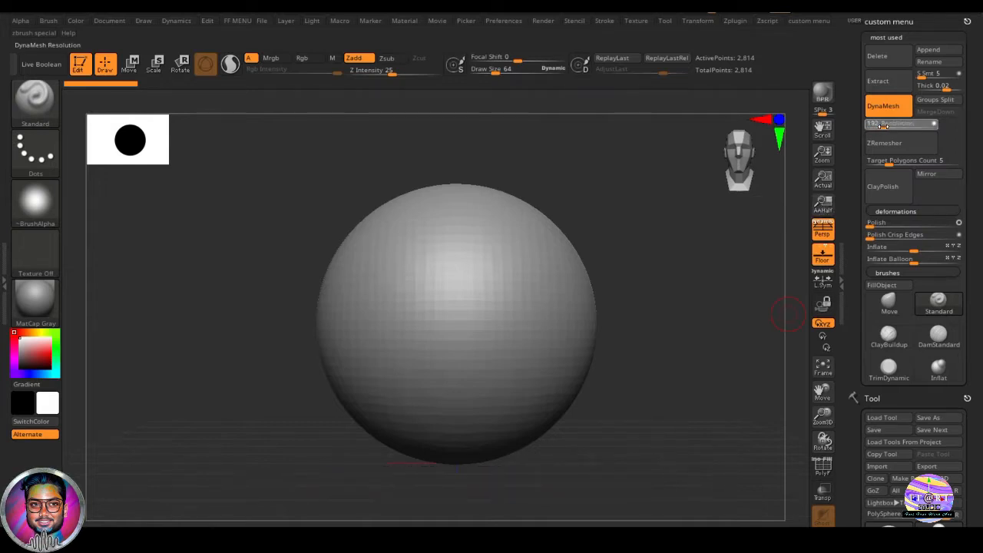
drag(883, 125, 890, 123)
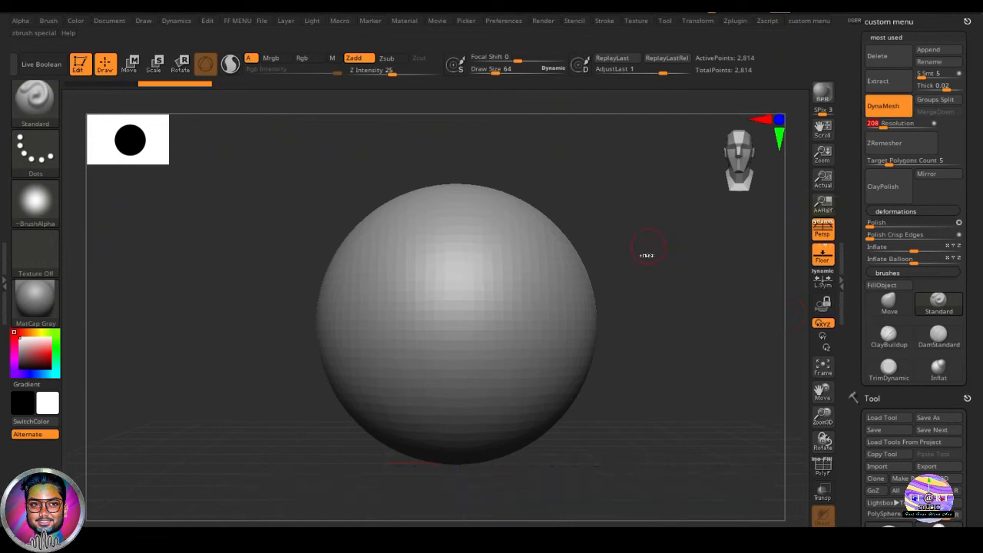
ctrl+drag(620, 213, 734, 421)
key(shift+f)
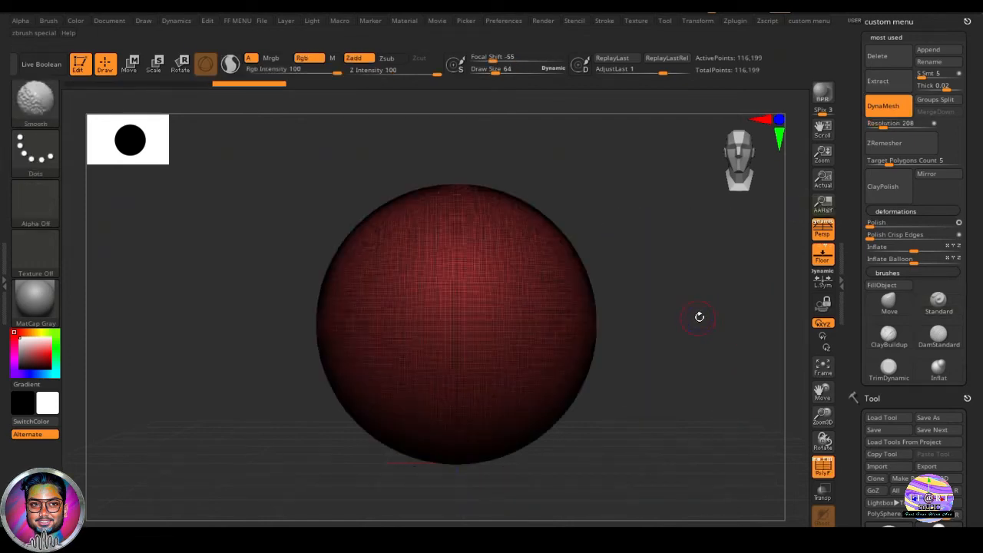
- Smooth the remeshed sphere by raising the Polish deformation slider
ctrl+right_drag(581, 307, 676, 348)
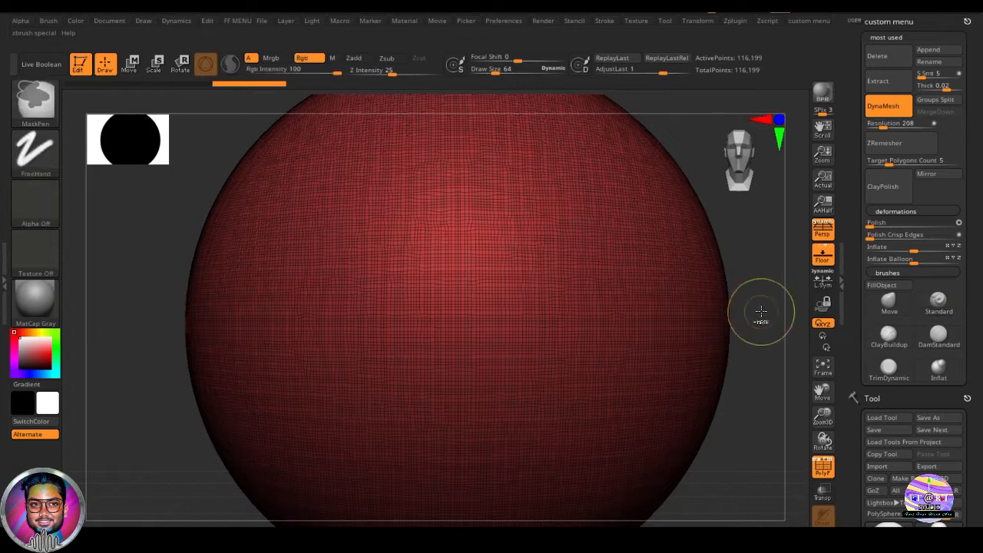
ctrl+right_drag(761, 312, 680, 321)
key(shift+f)
right_drag(662, 427, 629, 409)
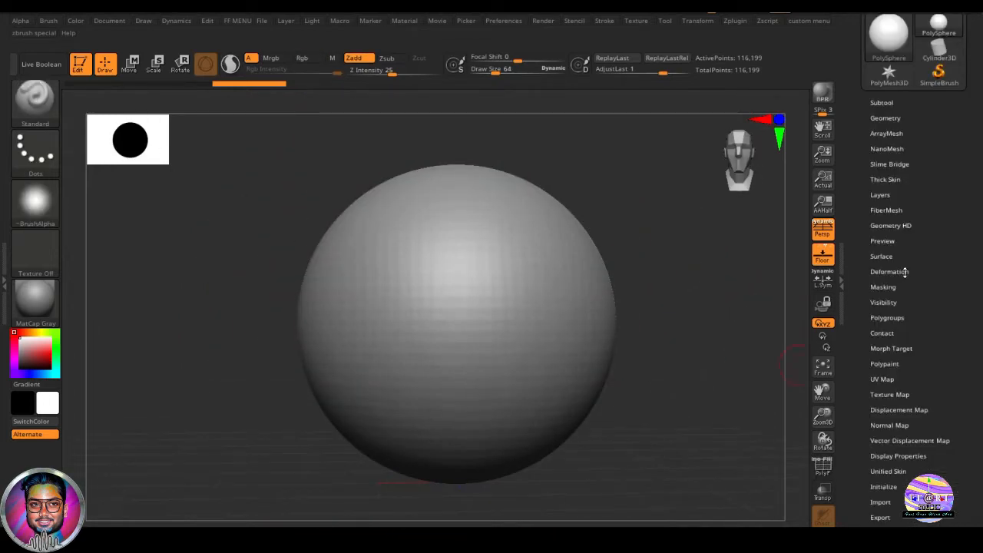
click(904, 272)
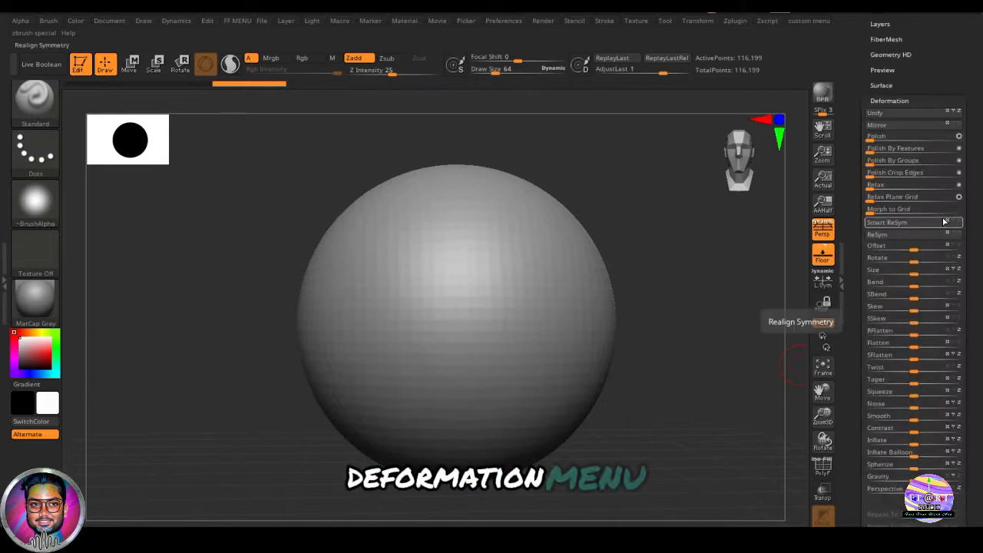
drag(871, 139, 911, 140)
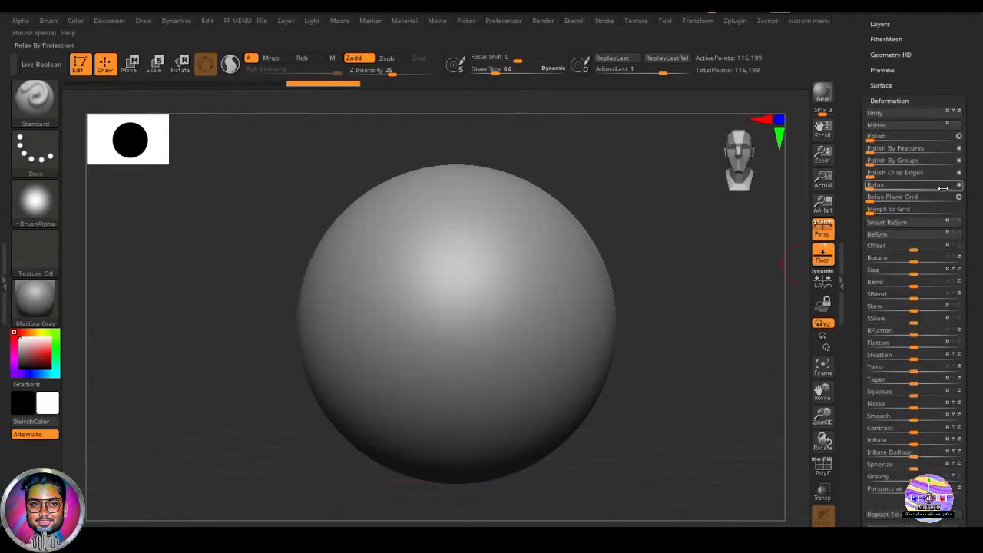
drag(722, 235, 646, 285)
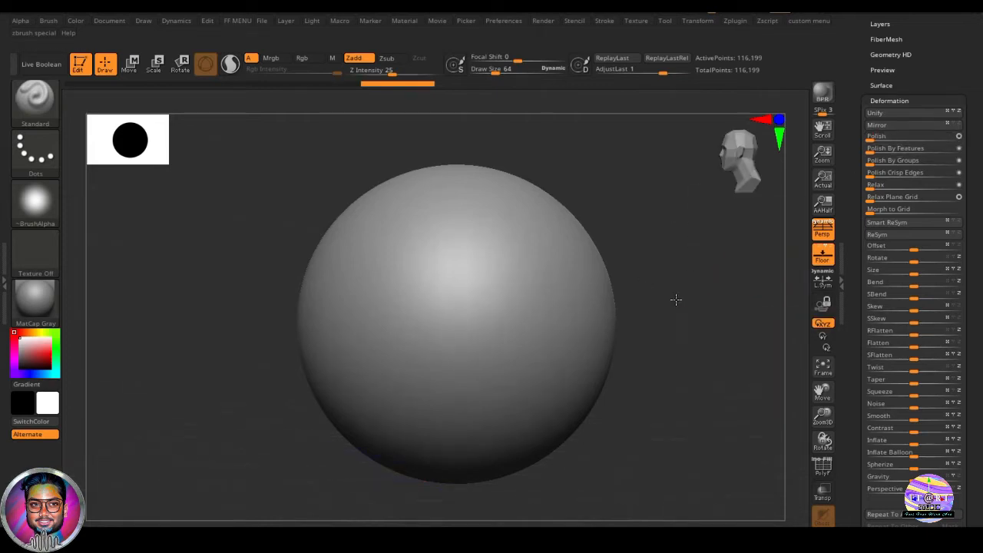
- Select the ClipCurve brush from the brush quick pick
key(shift+f)
key(shift+f)
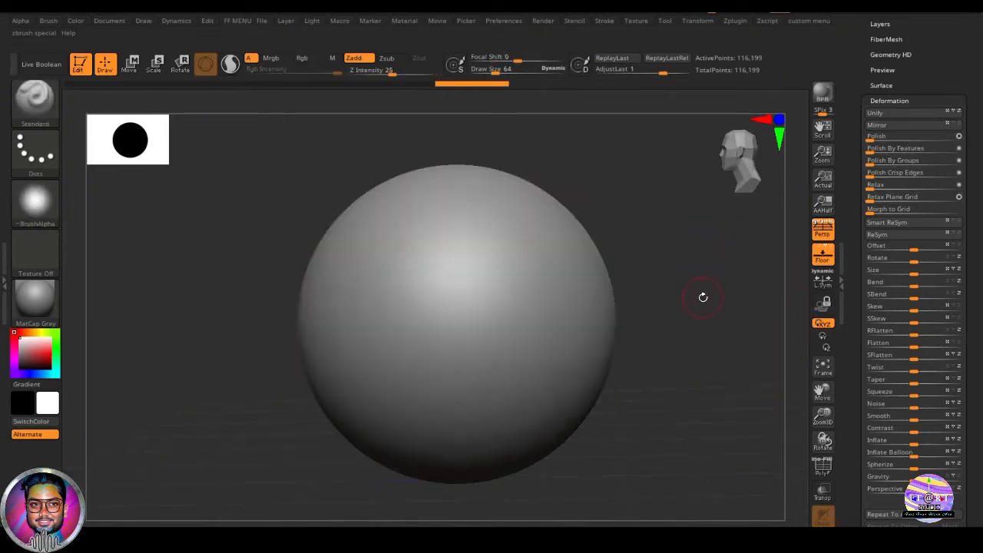
click(918, 101)
drag(957, 40, 957, 516)
mouse_move(681, 352)
alt+mouse_down()
mouse_move(681, 377)
mouse_move(683, 367)
alt+mouse_up()
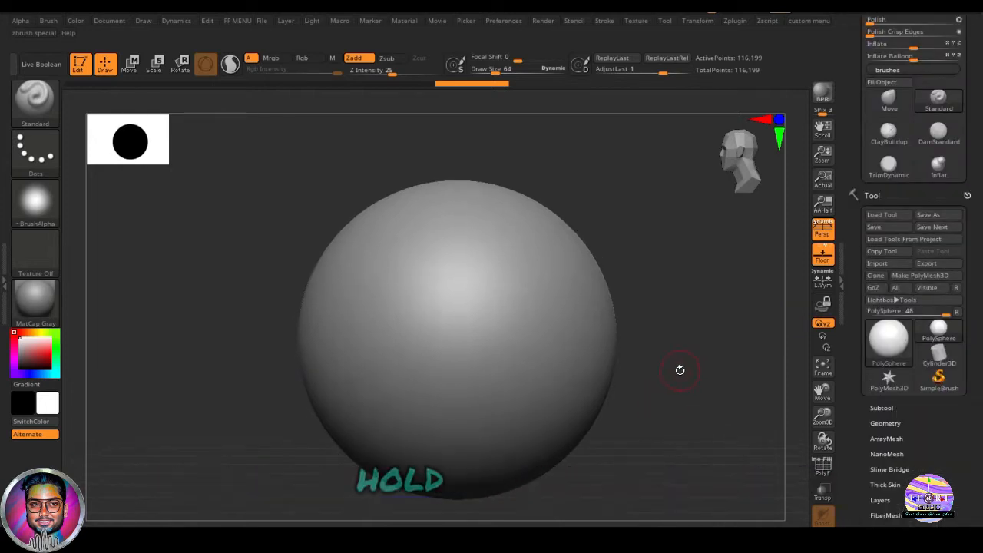
alt+drag(683, 393, 680, 378)
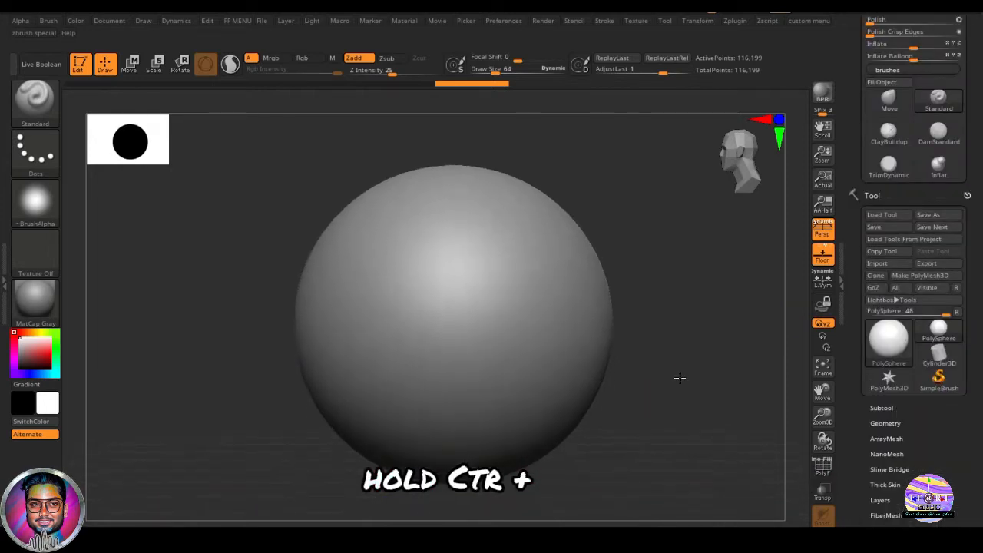
key(ctrl+shift)
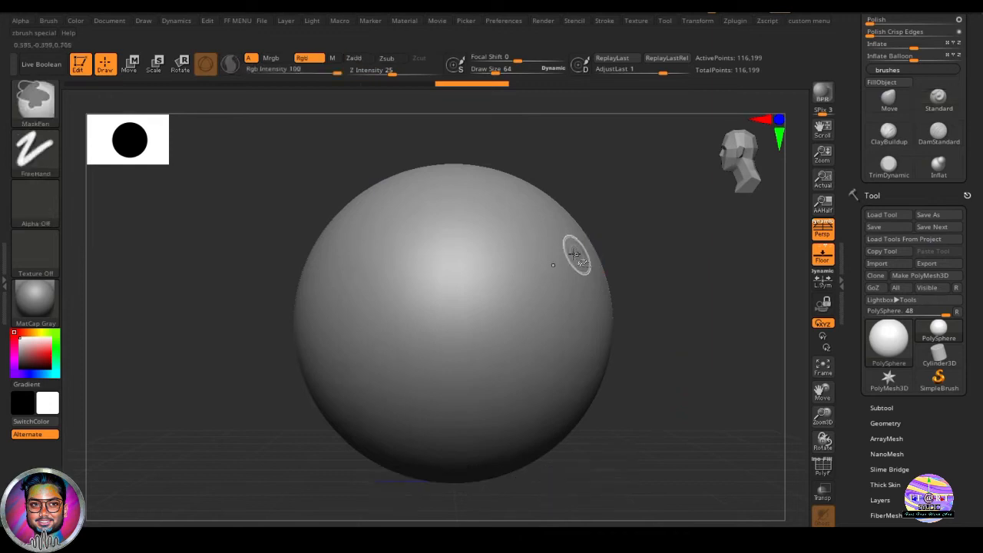
click(45, 111)
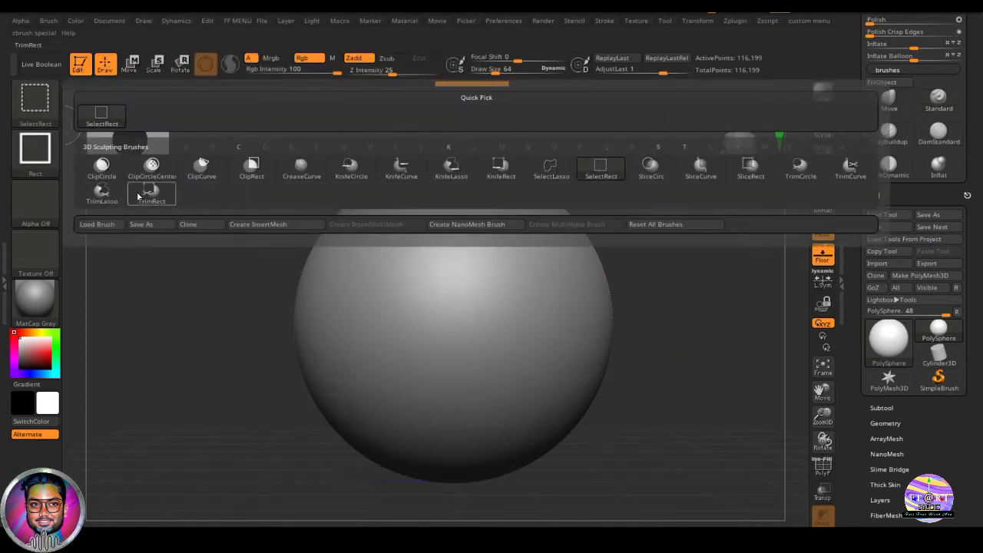
mouse_move(232, 172)
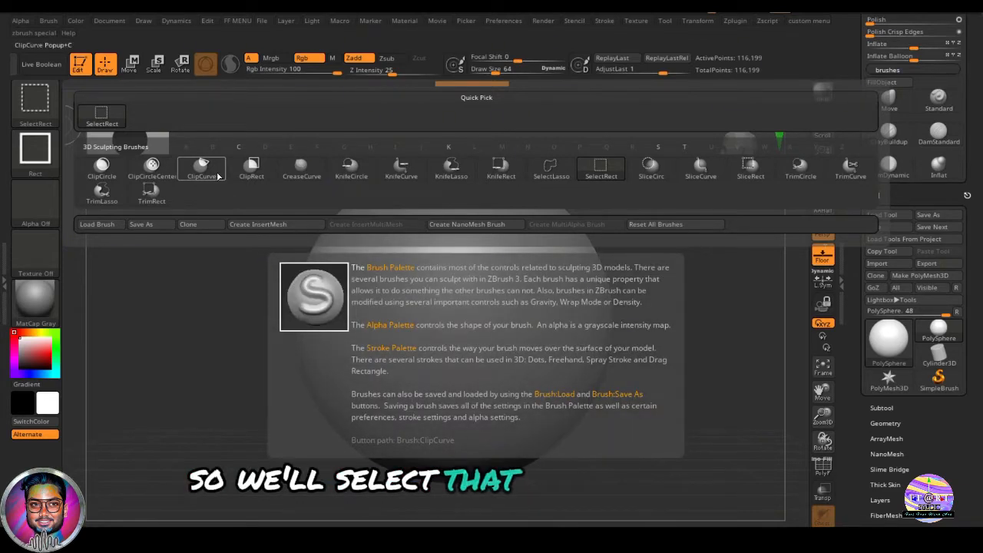
key(ctrl+shift)
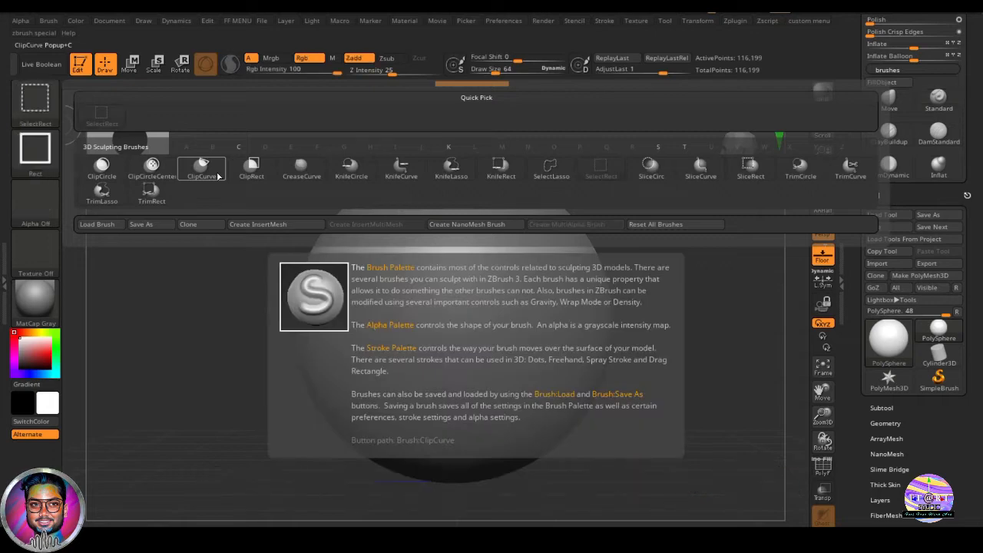
click(217, 176)
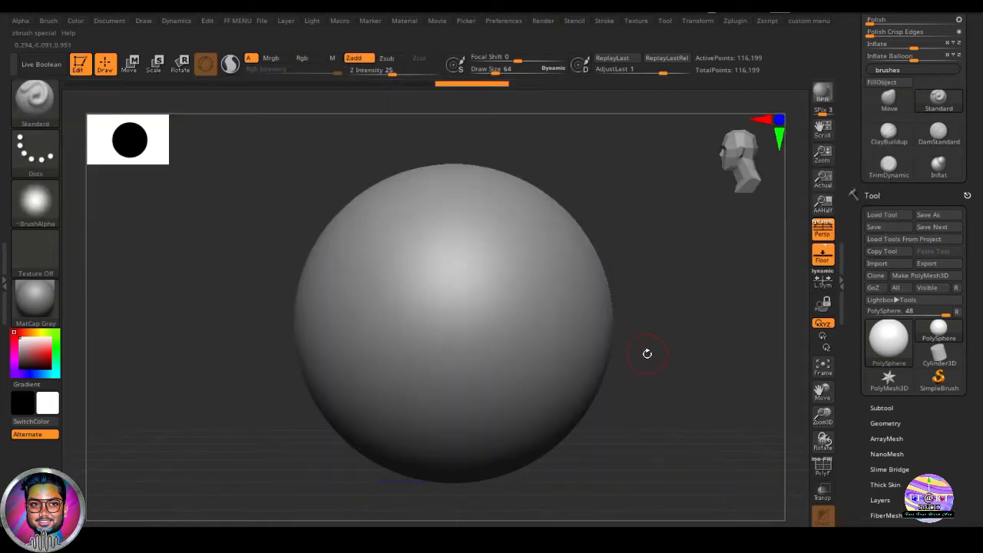
- Clip off the sphere's right side with a ClipCurve stroke
key(ctrl+shift)
alt+drag(692, 350, 681, 352)
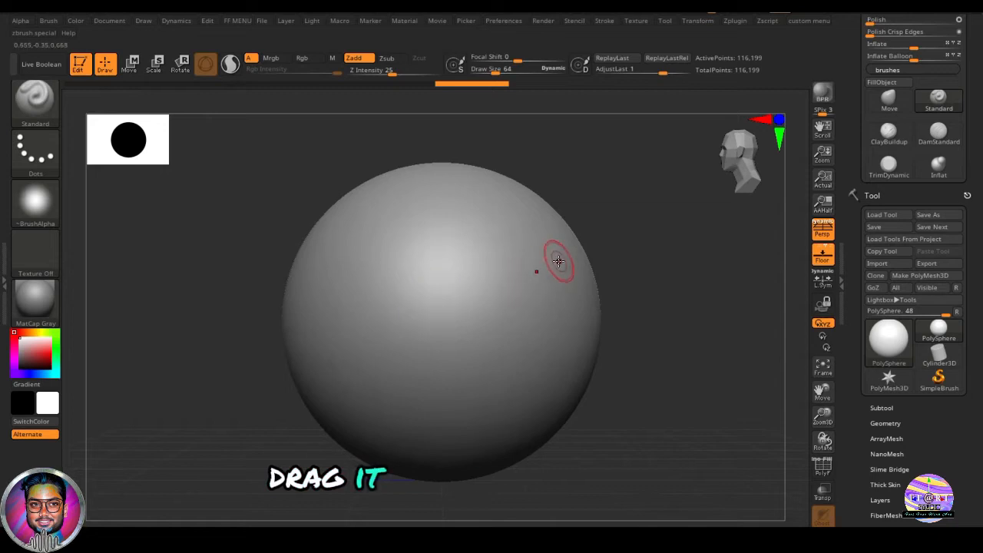
key(ctrl+shift)
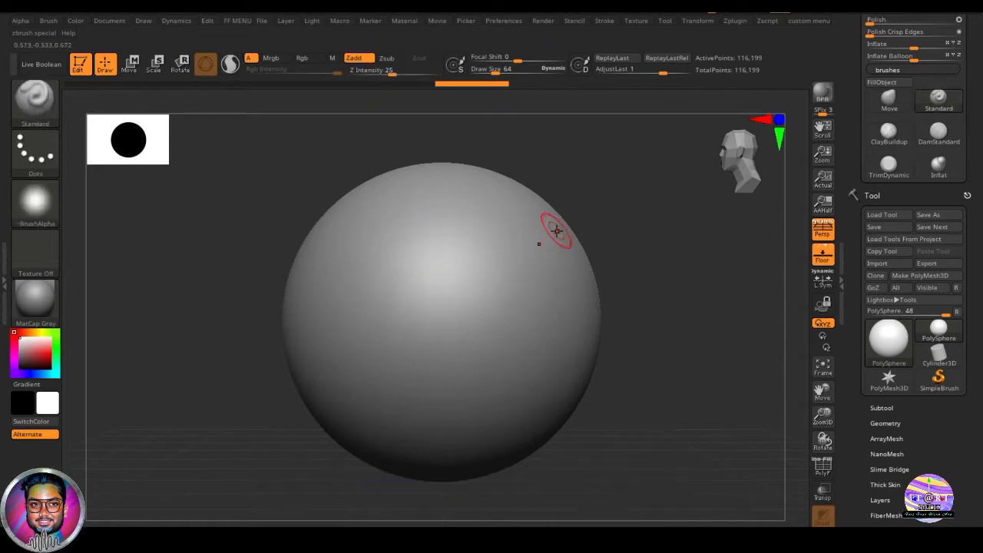
key(ctrl)
key(ctrl+shift)
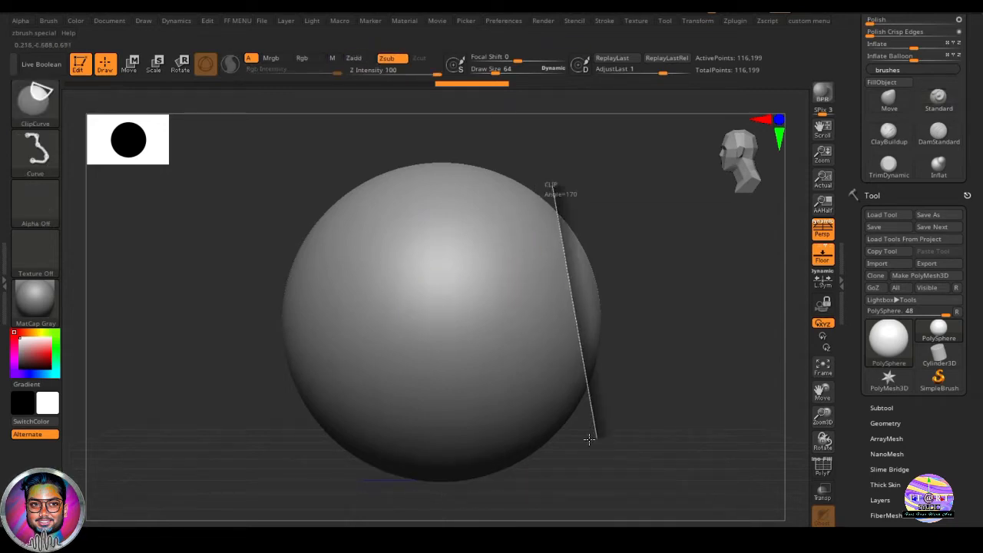
ctrl+shift+drag(598, 444, 591, 445)
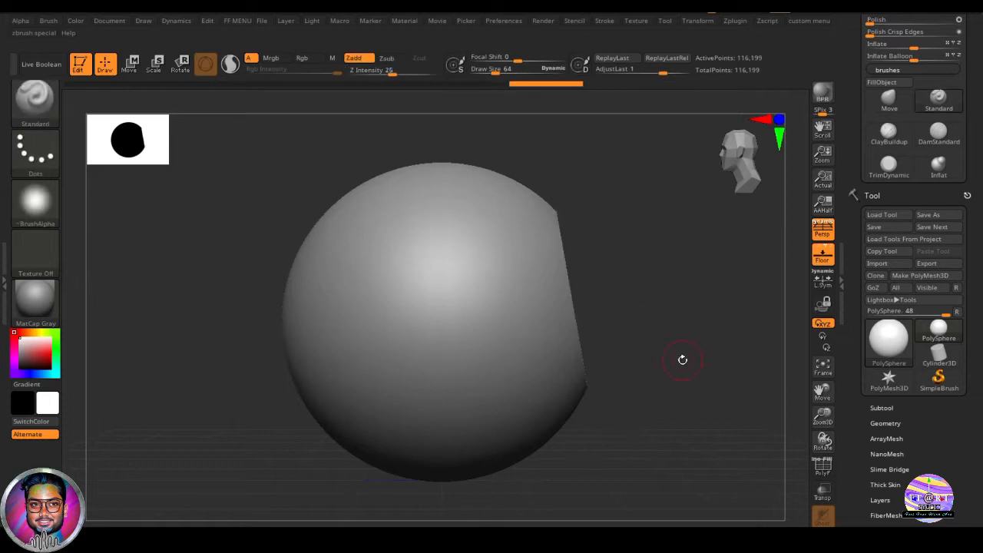
- Undo the clip on the sphere
mouse_move(681, 358)
shift+mouse_down()
mouse_move(623, 368)
mouse_move(714, 365)
mouse_move(684, 373)
mouse_move(673, 391)
mouse_move(684, 410)
mouse_move(726, 393)
shift+mouse_up()
key(shift)
key(shift+f)
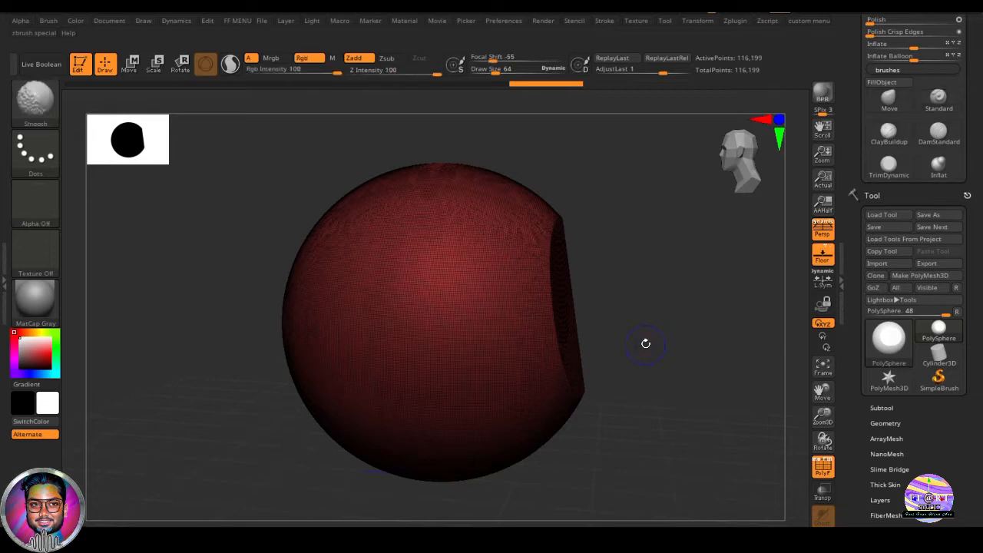
key(shift+f)
shift+drag(661, 387, 647, 377)
ctrl+shift+drag(581, 217, 585, 519)
mouse_move(636, 421)
mouse_down()
mouse_move(619, 384)
mouse_move(596, 389)
mouse_up()
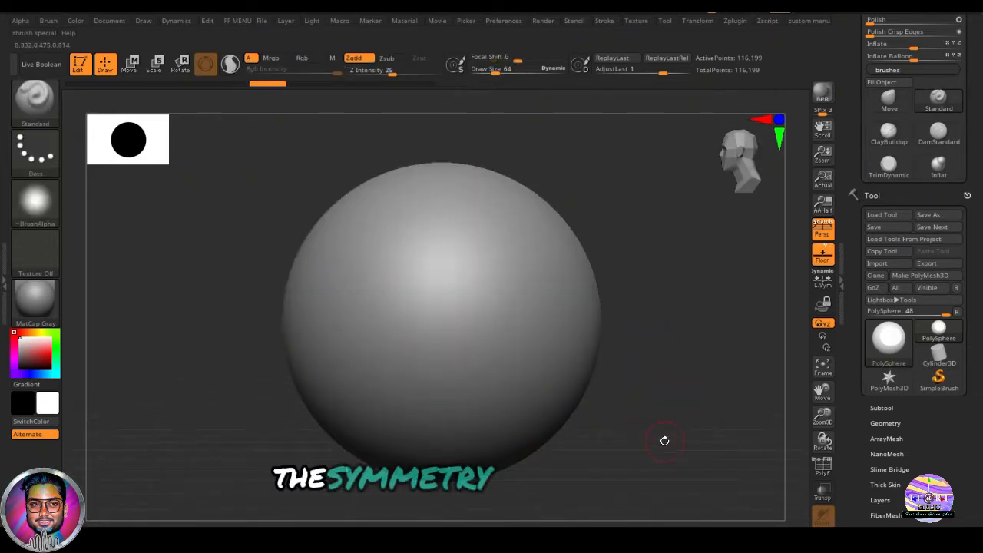
shift+drag(665, 440, 720, 434)
key(shift)
key(shift)
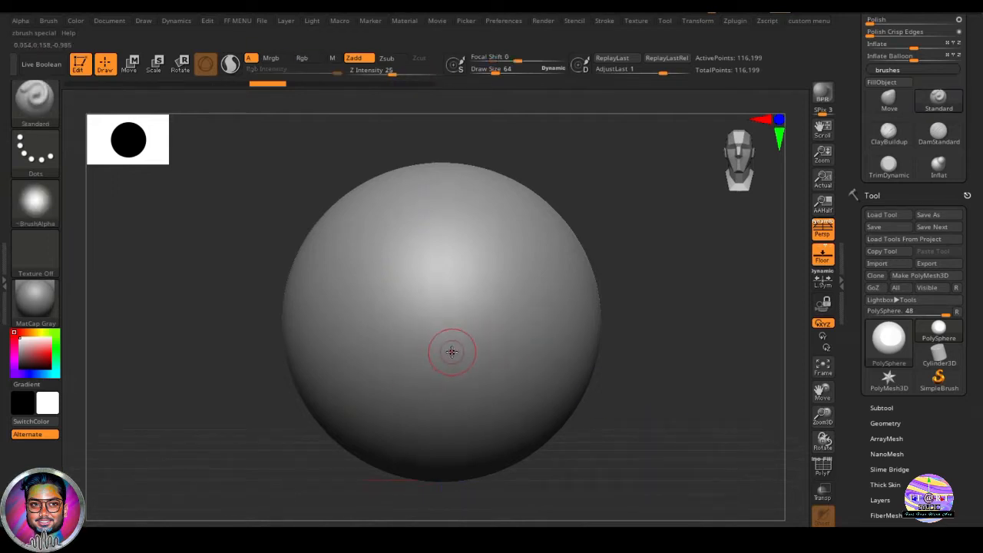
alt+drag(615, 378, 632, 380)
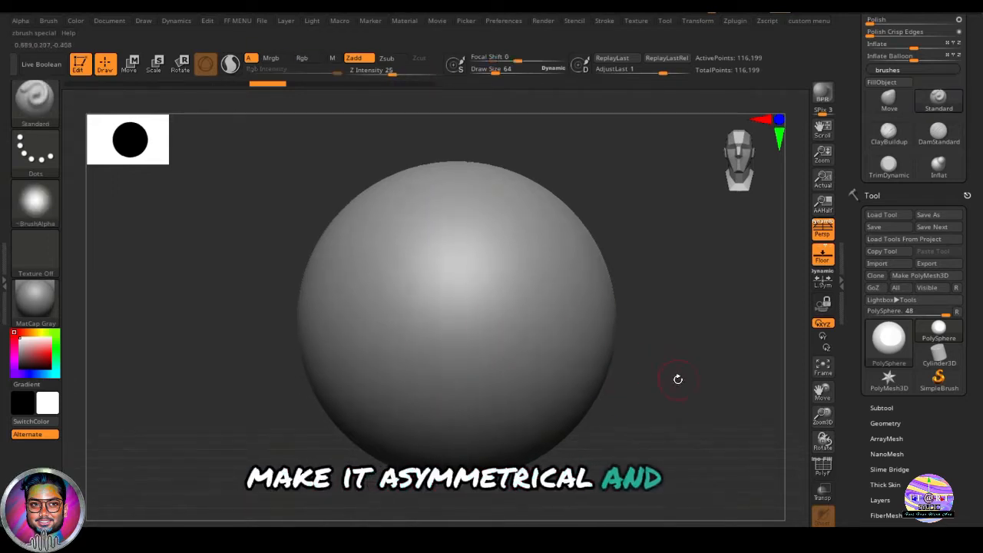
ctrl+shift+drag(549, 149, 661, 520)
mouse_move(660, 367)
mouse_down()
mouse_move(591, 379)
mouse_move(667, 382)
mouse_move(673, 398)
mouse_up()
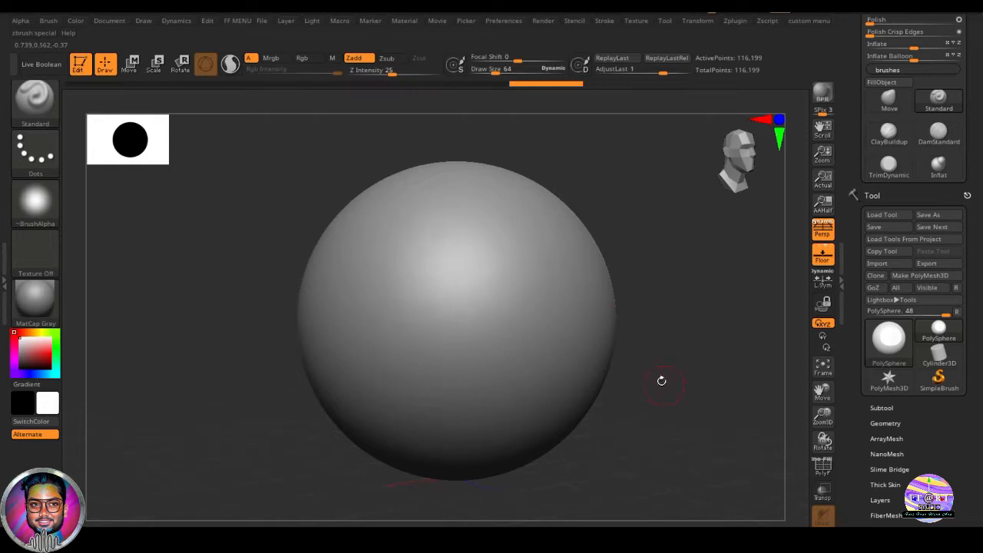
key(ctrl+shift)
ctrl+shift+drag(607, 492, 627, 495)
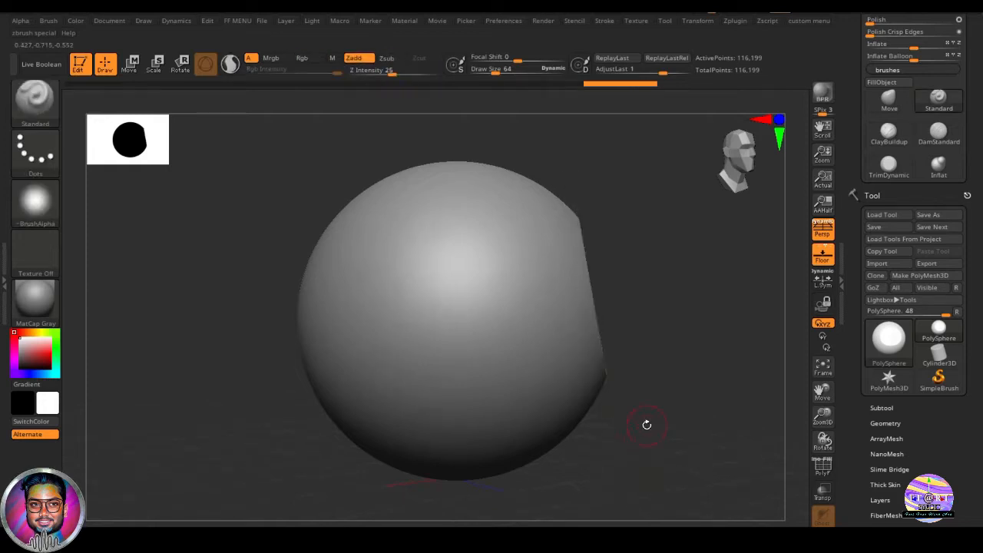
drag(647, 423, 640, 514)
key(ctrl+z)
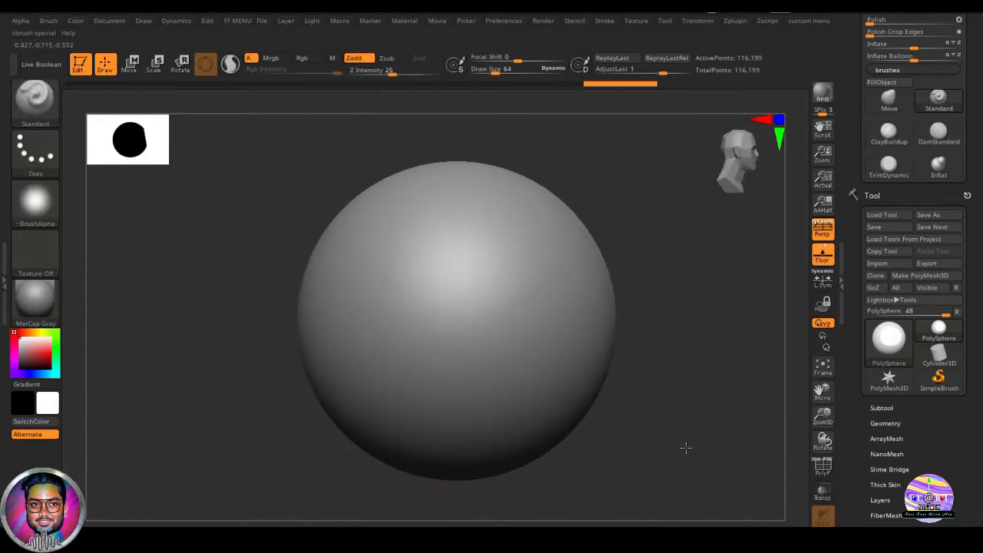
- Clip flat faces onto two opposite sides of the sphere with ClipCurve strokes
key(ctrl+shift)
mouse_move(573, 201)
ctrl+shift+mouse_down()
mouse_move(594, 482)
mouse_move(583, 398)
mouse_move(613, 408)
mouse_move(597, 417)
mouse_move(631, 415)
ctrl+shift+mouse_up()
ctrl+shift+drag(305, 428, 351, 166)
mouse_move(621, 415)
mouse_down()
mouse_move(697, 407)
mouse_move(712, 466)
mouse_move(722, 425)
mouse_up()
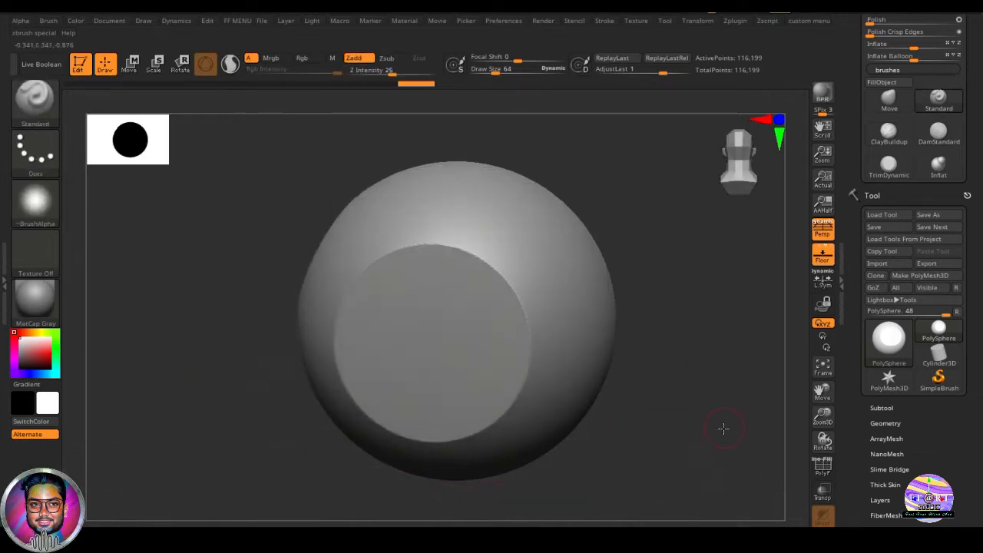
- Rotate around the sphere and clip further flat facets on its other sides
drag(640, 397, 649, 316)
mouse_move(546, 147)
ctrl+shift+mouse_down()
mouse_move(616, 477)
mouse_move(635, 410)
mouse_move(664, 411)
mouse_move(729, 364)
mouse_move(703, 415)
ctrl+shift+mouse_up()
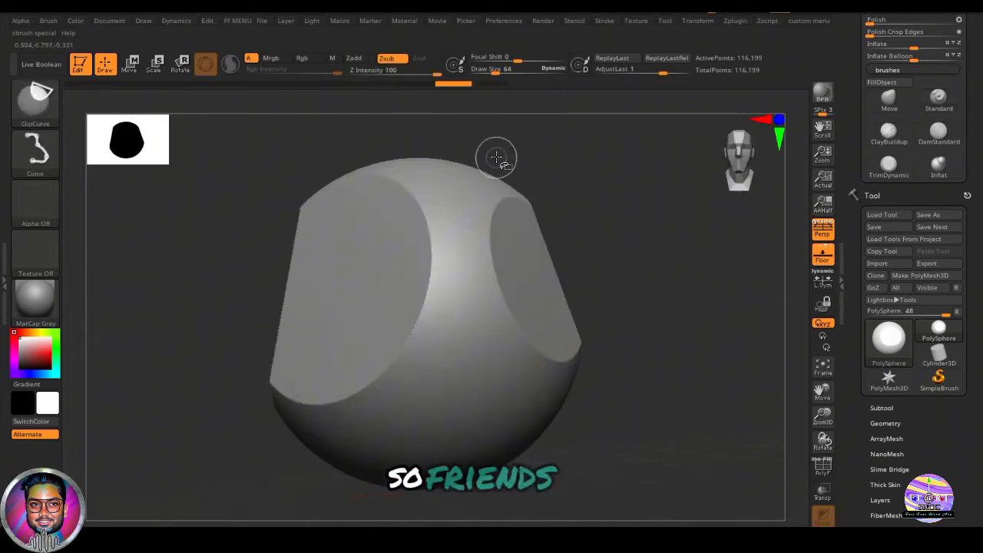
ctrl+shift+drag(496, 156, 619, 456)
mouse_move(643, 419)
mouse_down()
mouse_move(627, 418)
mouse_move(679, 399)
mouse_up()
mouse_move(516, 135)
ctrl+shift+mouse_down()
mouse_move(575, 466)
mouse_move(640, 465)
mouse_move(669, 404)
mouse_move(619, 463)
mouse_move(604, 463)
ctrl+shift+mouse_up()
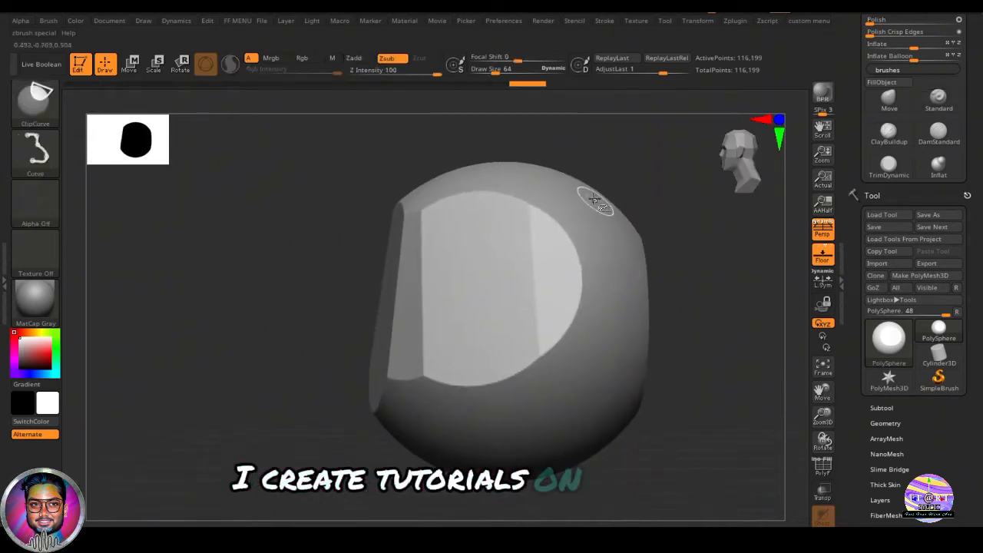
ctrl+shift+drag(595, 197, 628, 453)
- Clip the lower edges and remaining sides to shape the sphere into an angular rock
drag(650, 454, 731, 459)
ctrl+shift+drag(543, 150, 582, 513)
mouse_move(607, 461)
mouse_down()
mouse_move(597, 328)
mouse_move(632, 403)
mouse_up()
ctrl+shift+drag(187, 448, 608, 467)
key(ctrl+z)
ctrl+shift+drag(599, 393, 192, 425)
ctrl+shift+drag(581, 331, 419, 451)
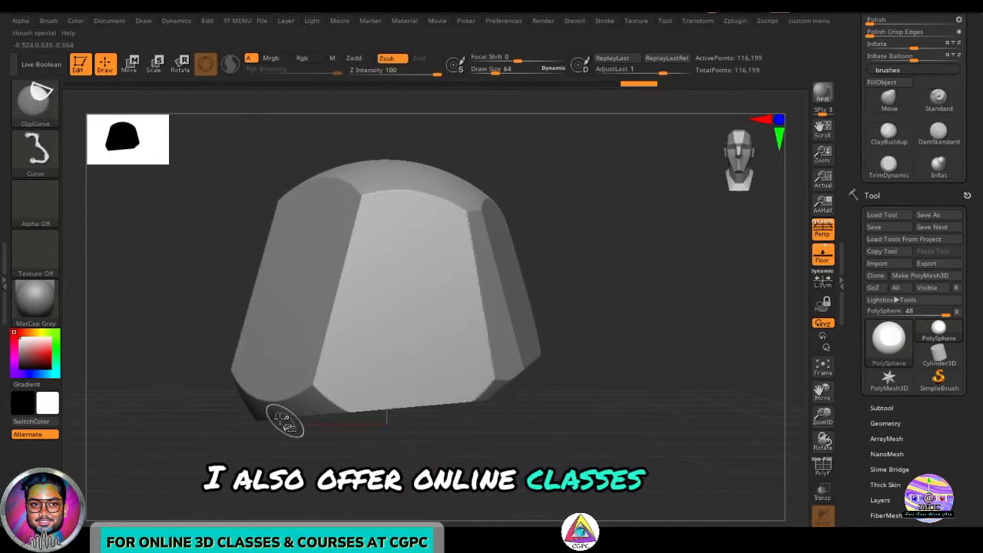
- Undo the latest bottom clip and re-clip the rock's lower edges with new ClipCurve strokes
ctrl+shift+drag(184, 368, 483, 483)
key(ctrl+z)
mouse_move(170, 338)
mouse_down()
mouse_move(562, 336)
mouse_move(582, 413)
mouse_move(613, 276)
mouse_move(592, 290)
mouse_move(581, 399)
mouse_move(743, 226)
mouse_move(620, 279)
mouse_move(632, 248)
mouse_move(523, 307)
mouse_move(204, 402)
mouse_move(287, 340)
mouse_move(597, 353)
mouse_move(556, 422)
mouse_move(673, 337)
mouse_move(663, 439)
mouse_move(691, 384)
mouse_move(638, 402)
mouse_move(617, 345)
mouse_move(638, 387)
mouse_move(632, 401)
mouse_move(620, 334)
mouse_move(669, 407)
mouse_up()
right_drag(669, 407, 323, 404)
mouse_move(323, 403)
alt+right_down()
mouse_move(545, 410)
mouse_move(538, 338)
mouse_move(624, 429)
mouse_move(607, 410)
mouse_move(720, 473)
mouse_move(582, 439)
mouse_move(610, 501)
mouse_move(605, 524)
mouse_move(608, 366)
mouse_move(702, 248)
mouse_move(539, 210)
mouse_move(604, 287)
mouse_move(633, 420)
alt+right_up()
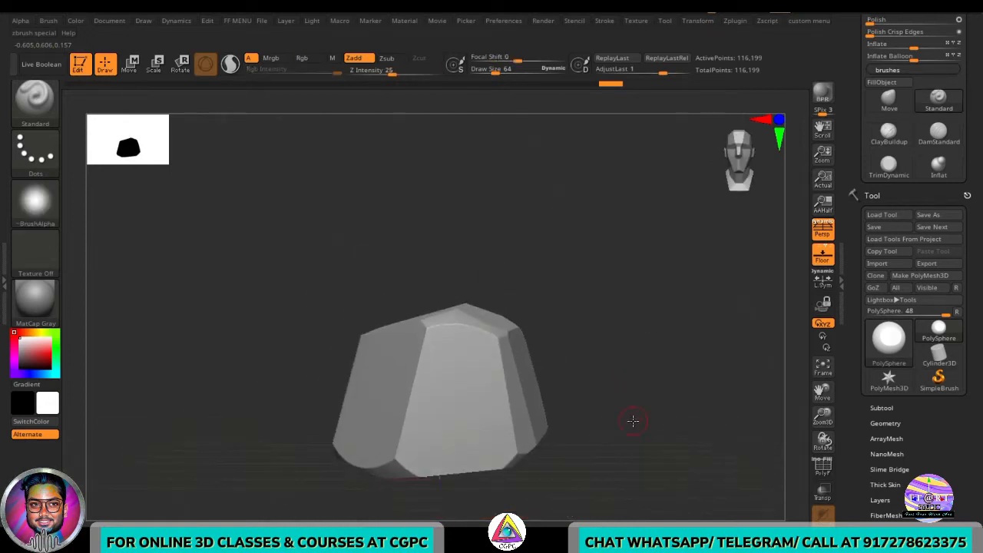
- Rotate around the rock and clip another flat facet onto its side with a ClipCurve stroke
right_drag(614, 366, 462, 398)
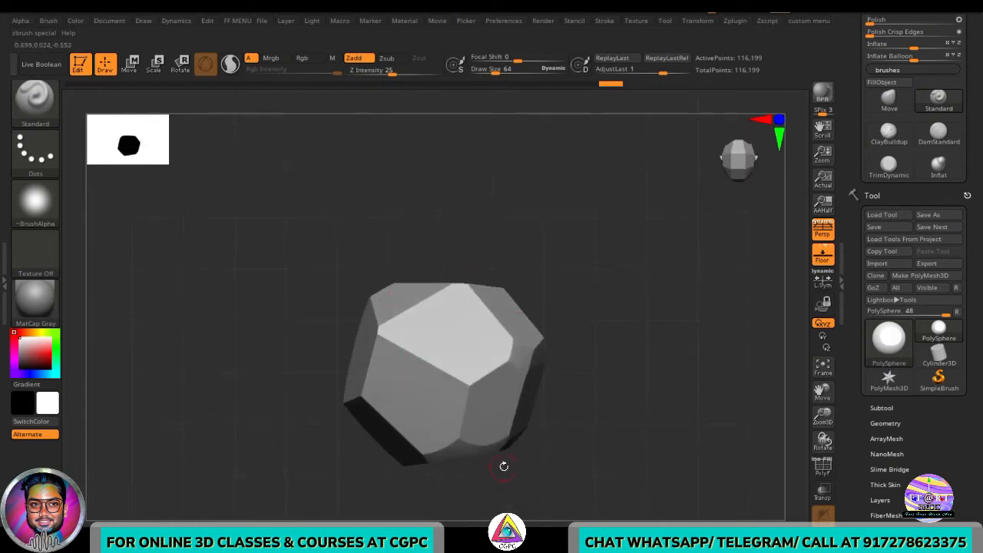
right_drag(639, 469, 605, 238)
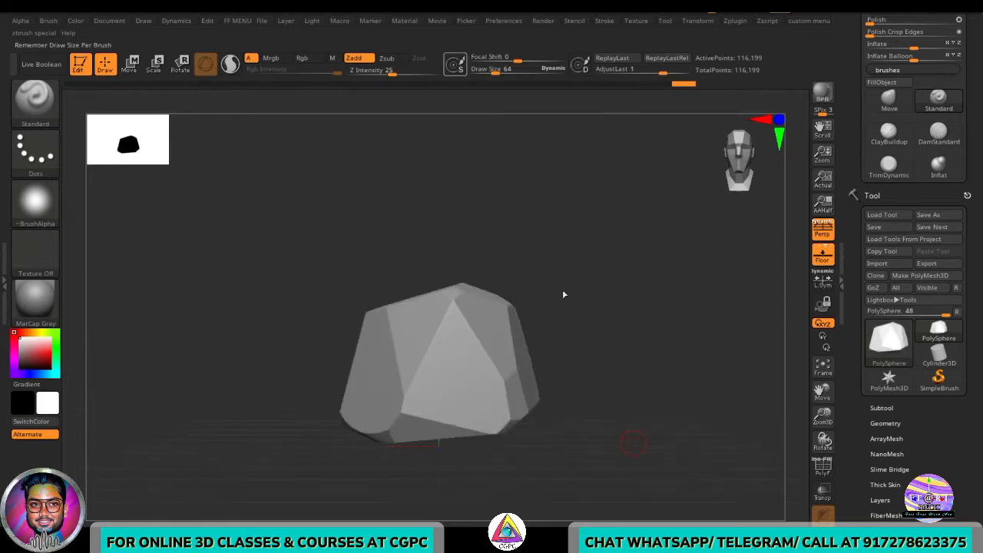
right_drag(563, 294, 638, 323)
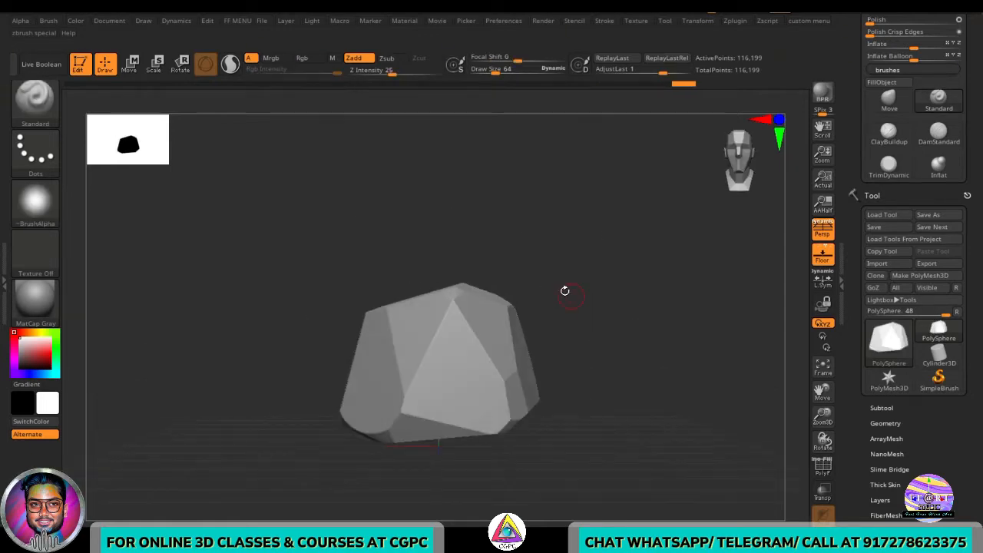
key(ctrl+shift)
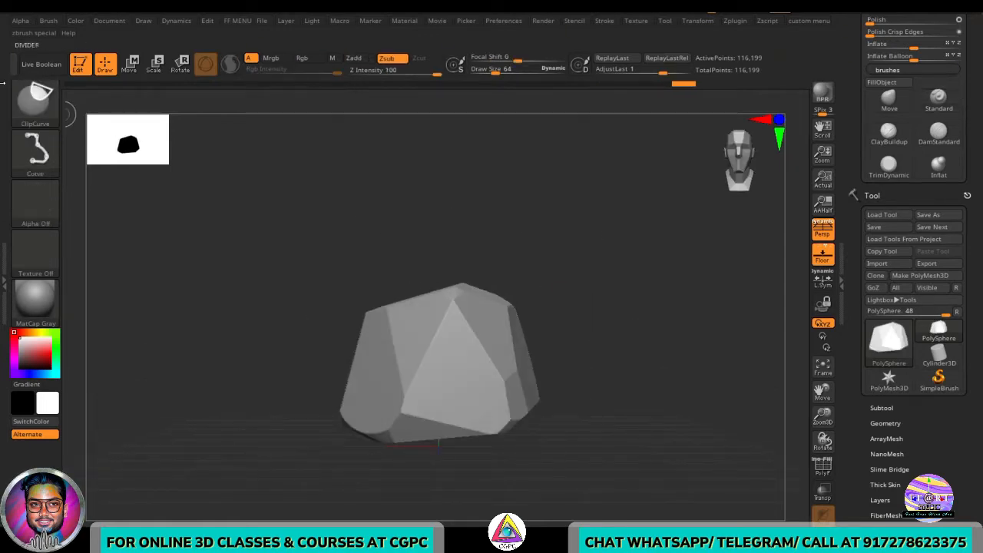
alt+right_drag(593, 405, 608, 400)
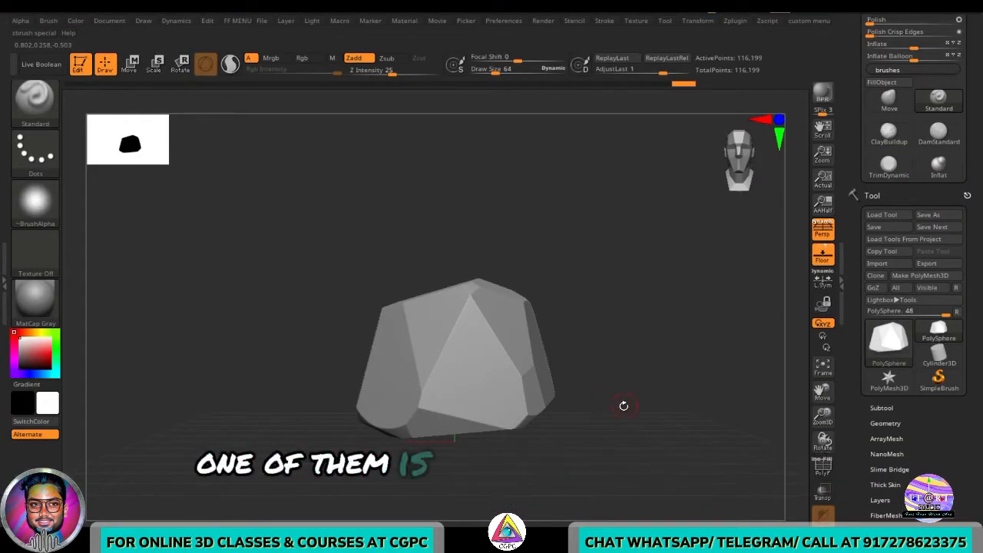
mouse_move(653, 345)
mouse_down()
mouse_move(657, 405)
mouse_move(654, 368)
mouse_move(639, 383)
mouse_move(643, 395)
mouse_move(628, 395)
mouse_up()
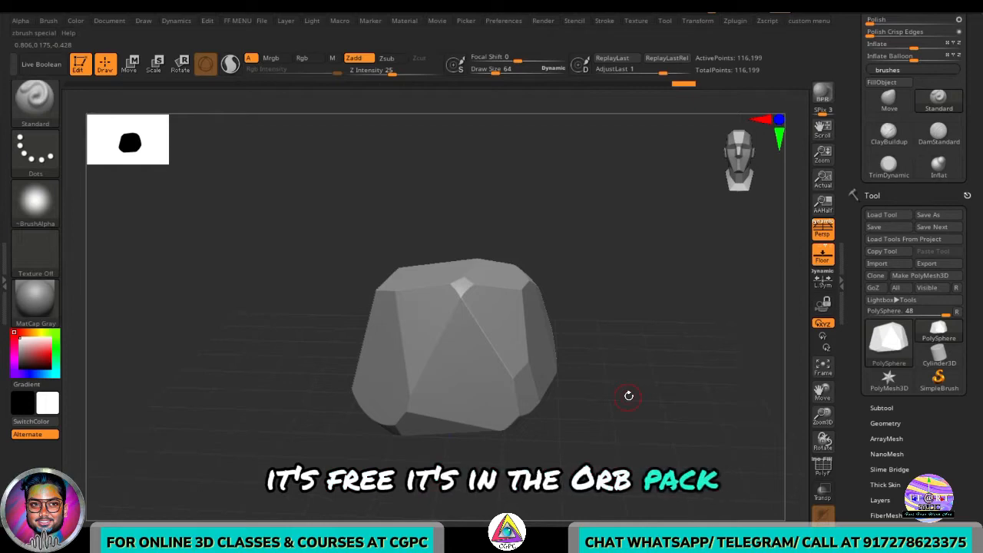
- Switch to the OrbFlatten_Edge brush, enlarge its draw size, and flatten a sharp corner on the rock's top
key(b)
key(f)
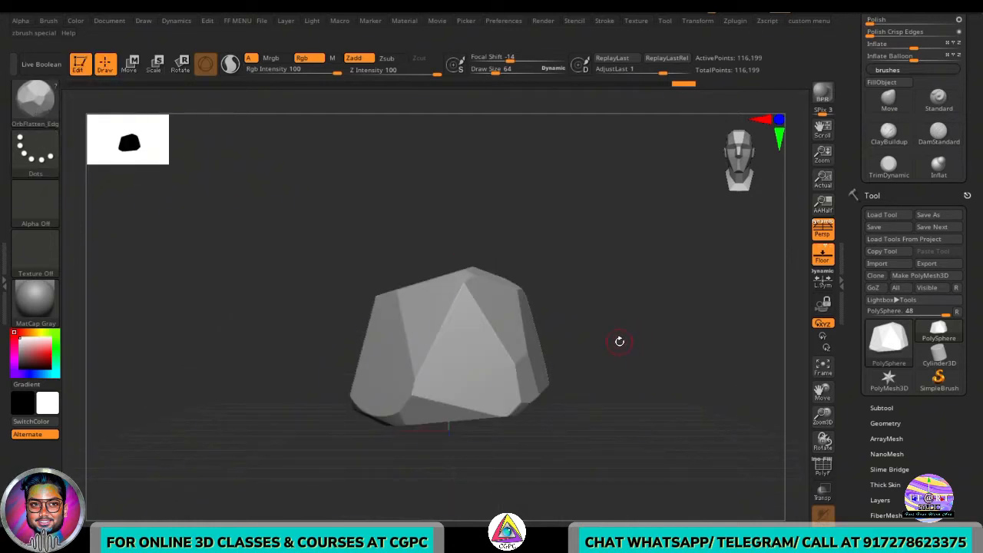
key(s)
drag(628, 335, 640, 334)
alt+right_drag(651, 355, 627, 350)
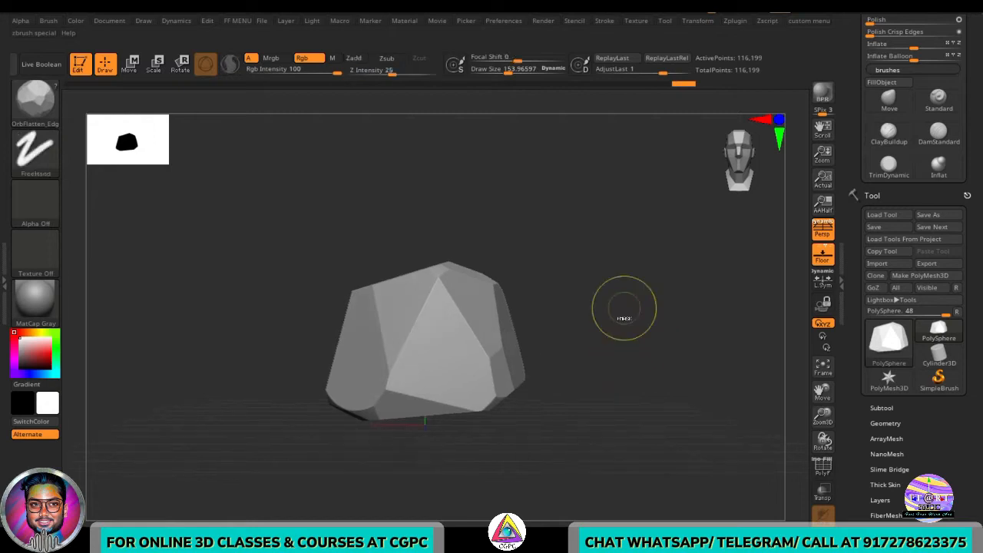
mouse_move(540, 285)
mouse_down()
mouse_move(605, 428)
mouse_move(649, 467)
mouse_up()
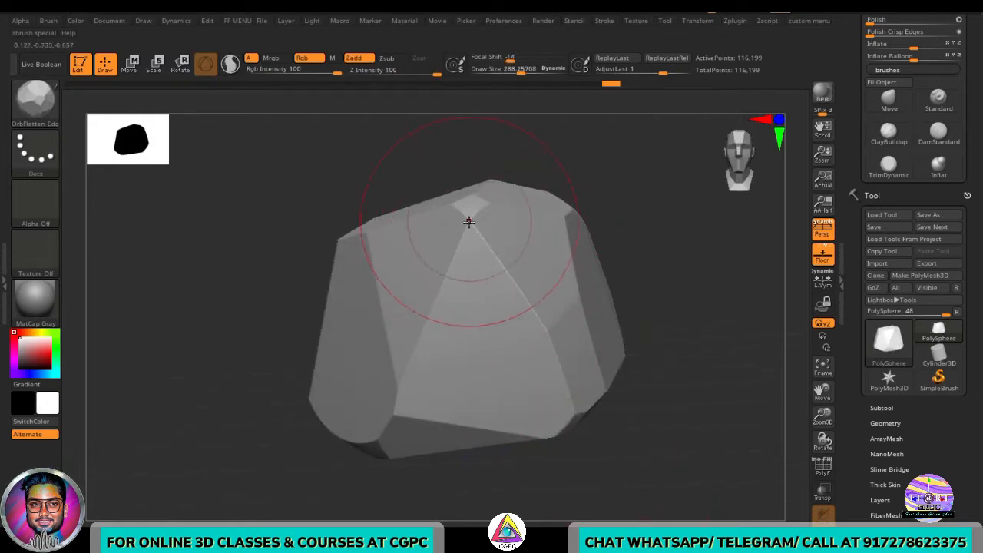
drag(468, 221, 441, 292)
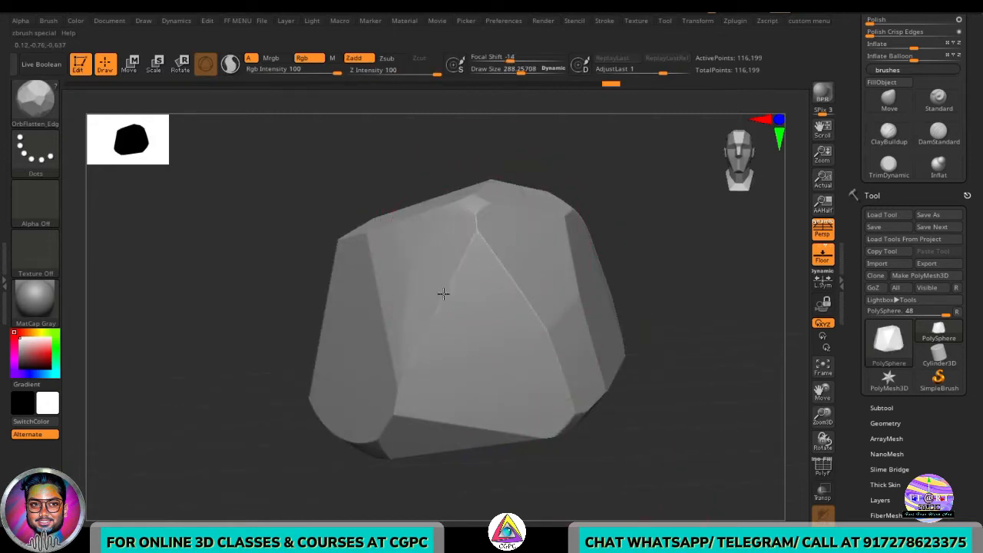
mouse_move(624, 392)
mouse_down()
mouse_move(676, 408)
mouse_move(604, 274)
mouse_move(325, 197)
mouse_move(319, 218)
mouse_up()
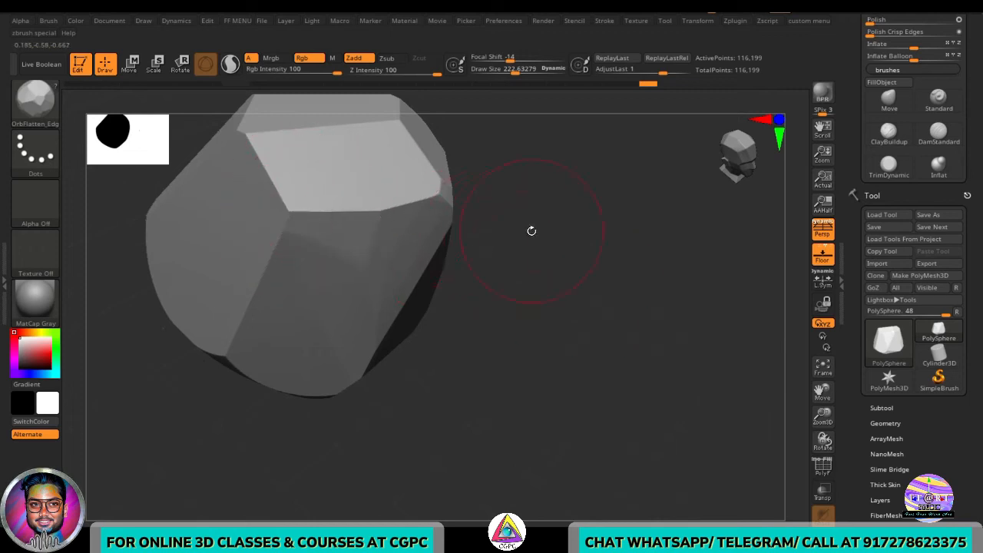
drag(531, 231, 375, 238)
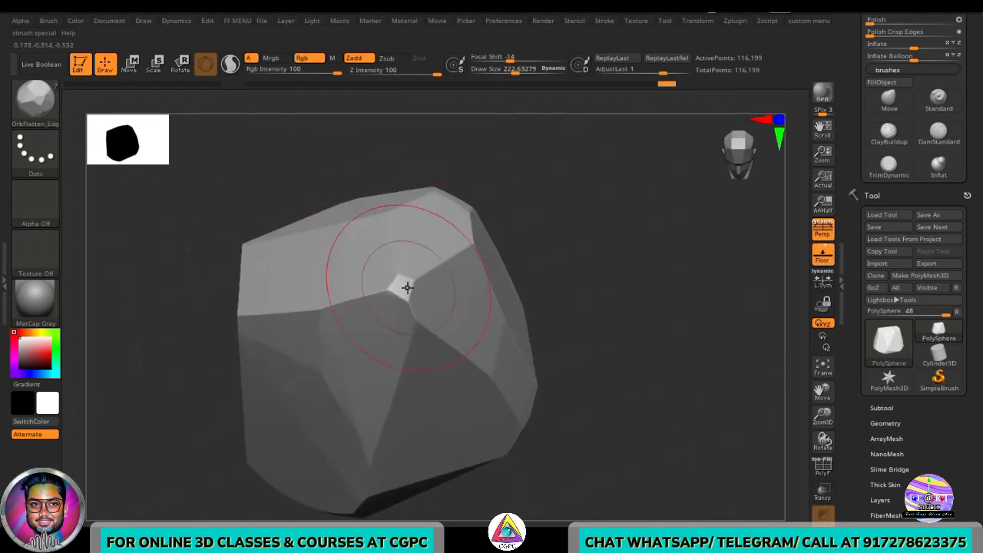
mouse_move(401, 281)
mouse_down()
mouse_move(403, 289)
mouse_move(392, 285)
mouse_up()
- Rotate around the rock and flatten further pointed corners where facets meet with OrbFlatten_Edge strokes
drag(689, 289, 602, 304)
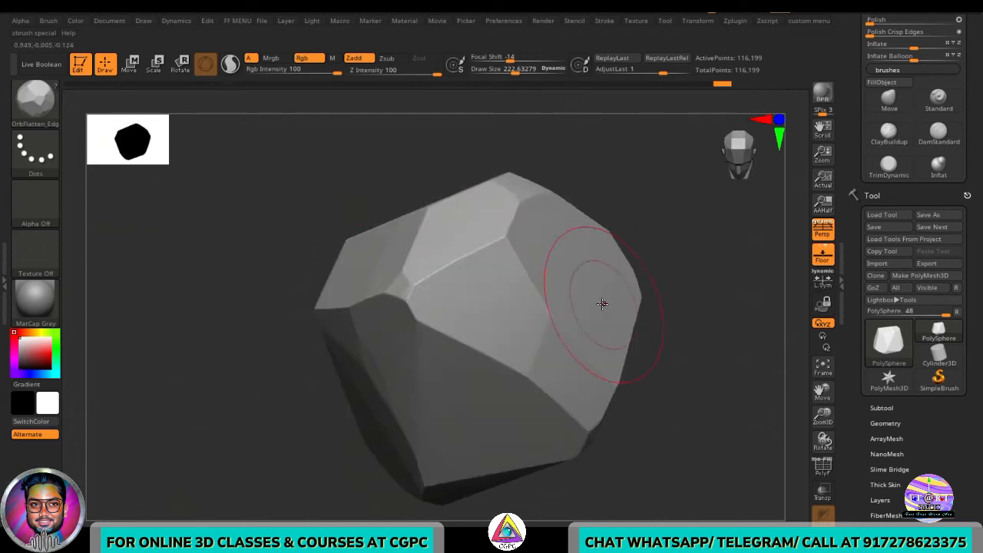
drag(531, 290, 548, 315)
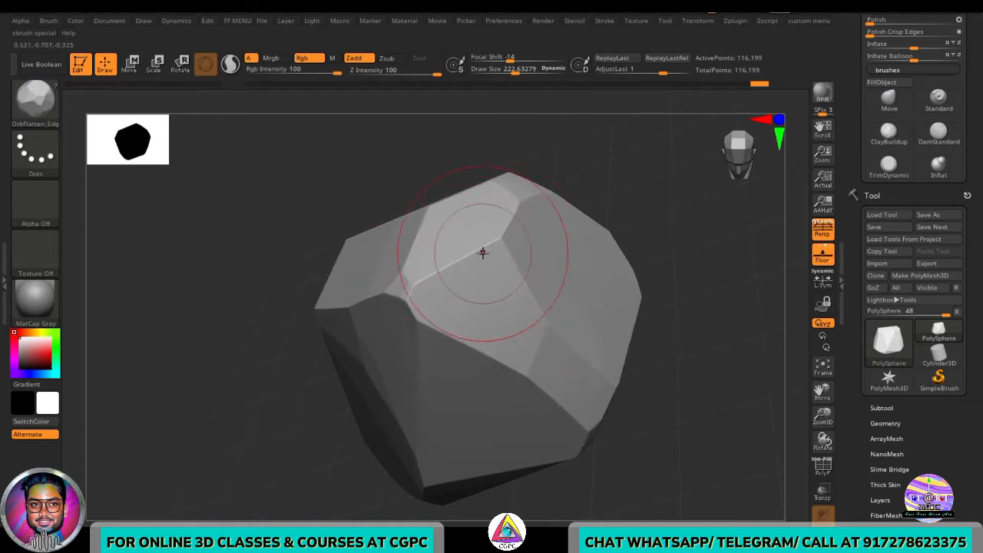
drag(648, 255, 442, 266)
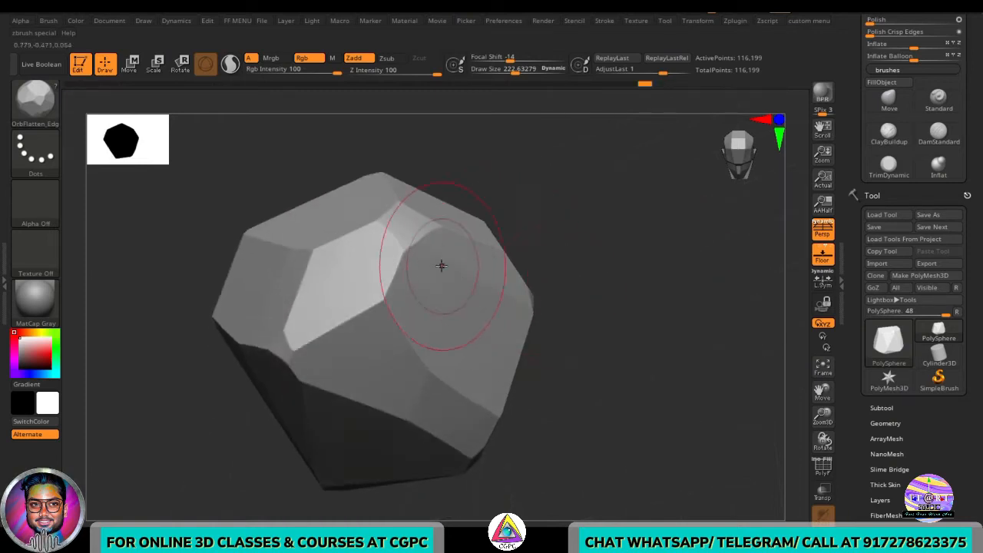
drag(434, 230, 477, 226)
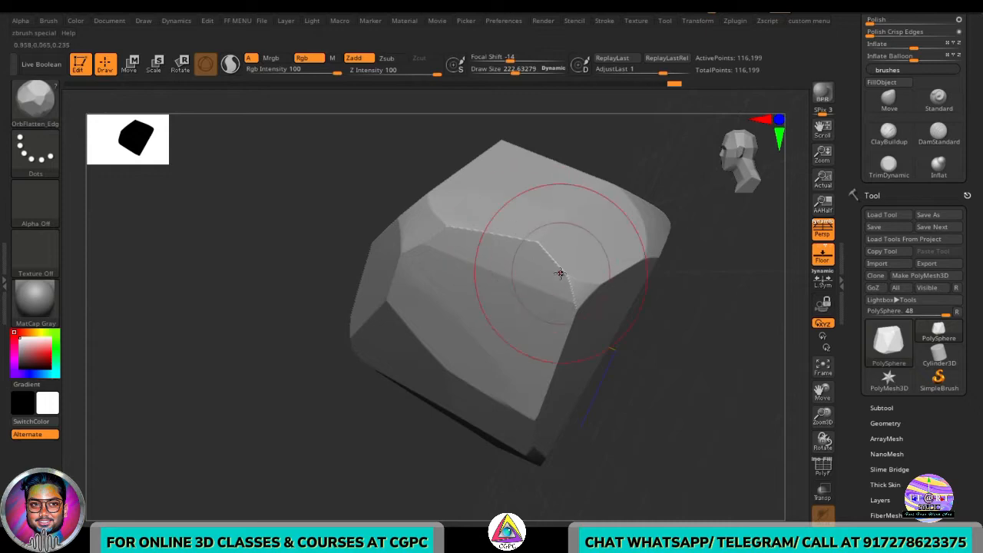
alt+drag(685, 417, 635, 416)
mouse_move(635, 416)
mouse_down()
mouse_move(607, 394)
mouse_move(699, 360)
mouse_move(582, 338)
mouse_up()
ctrl+right_drag(581, 338, 597, 373)
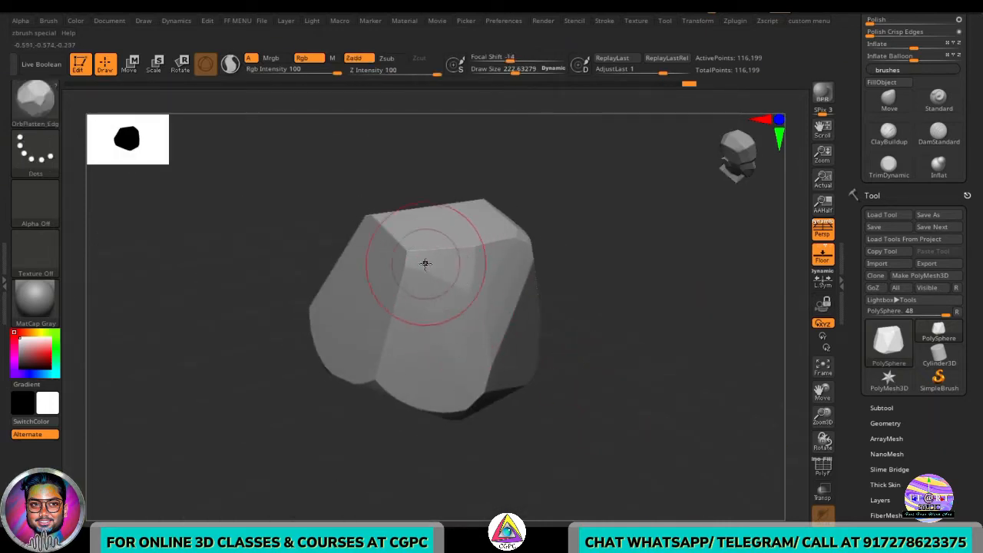
drag(401, 324, 398, 282)
drag(595, 378, 624, 355)
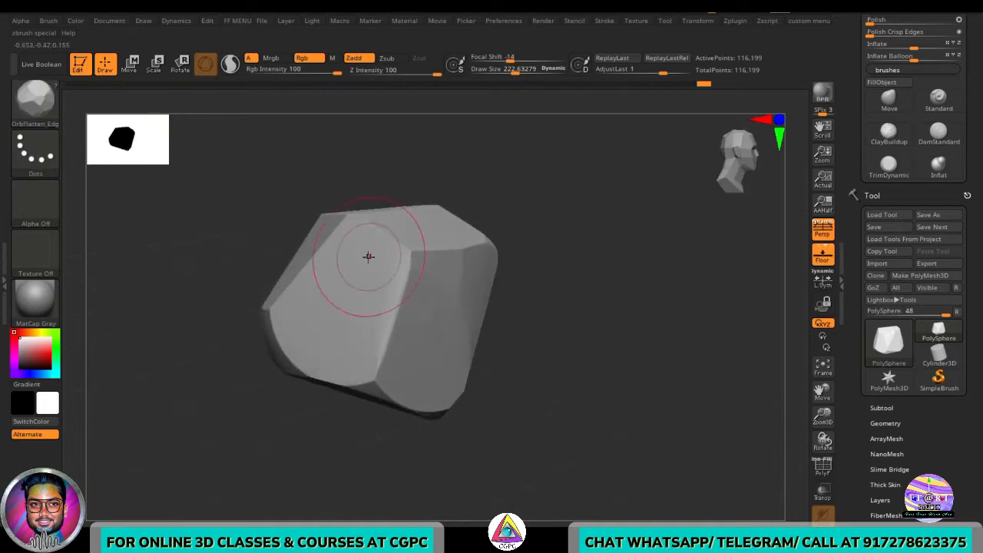
drag(369, 256, 404, 289)
drag(562, 307, 538, 359)
mouse_move(547, 411)
mouse_down()
mouse_move(597, 377)
mouse_move(567, 377)
mouse_up()
- Enlarge the OrbFlatten_Edge brush and flatten the broad upper ridges of the rock
key(s)
drag(301, 298, 335, 335)
mouse_move(442, 340)
ctrl+right_down()
mouse_move(568, 377)
mouse_move(426, 305)
ctrl+right_up()
drag(497, 295, 404, 300)
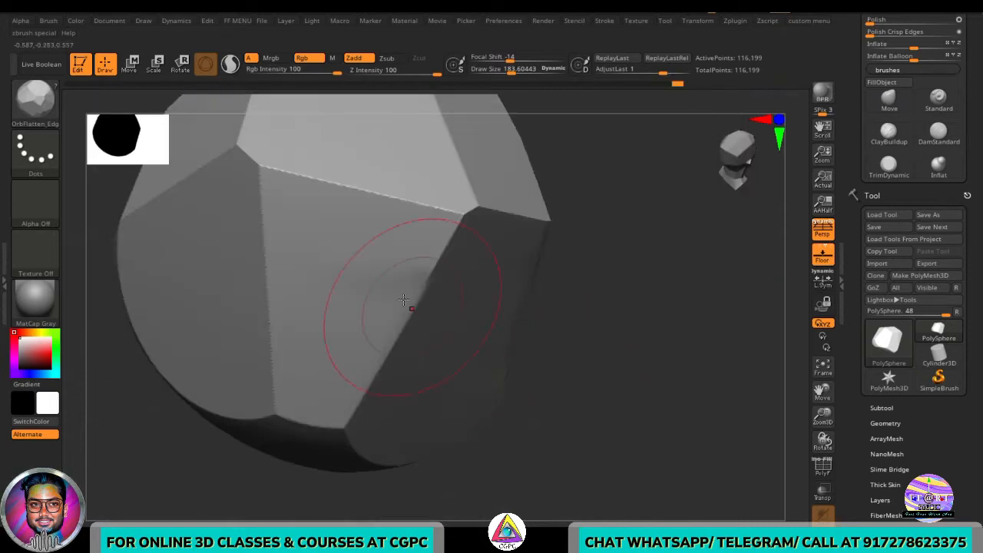
drag(591, 222, 264, 208)
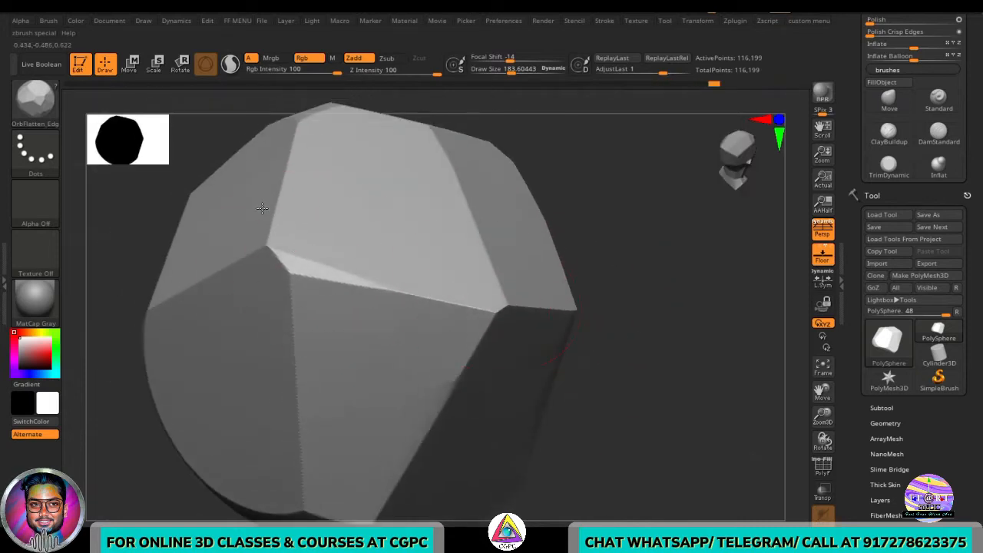
key(s)
drag(679, 414, 689, 413)
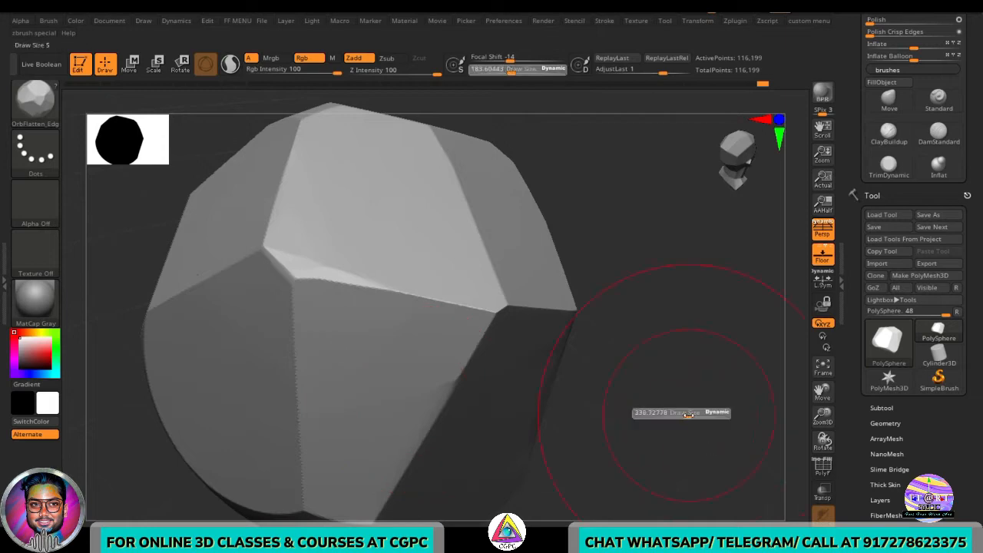
drag(258, 255, 315, 292)
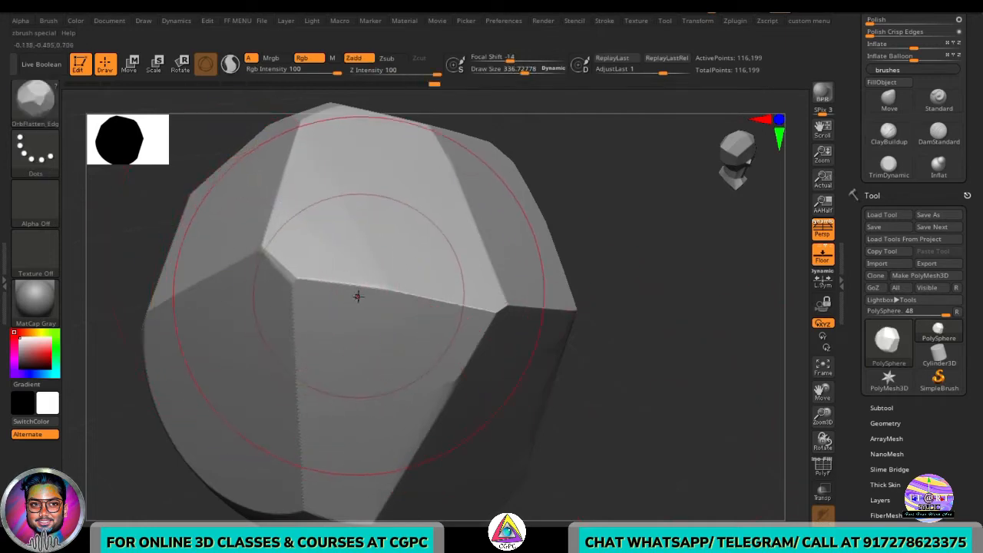
- Switch to the TrimDynamic brush and trim the rock's top and side facets, undoing two unwanted strokes
key(b)
key(t)
key(d)
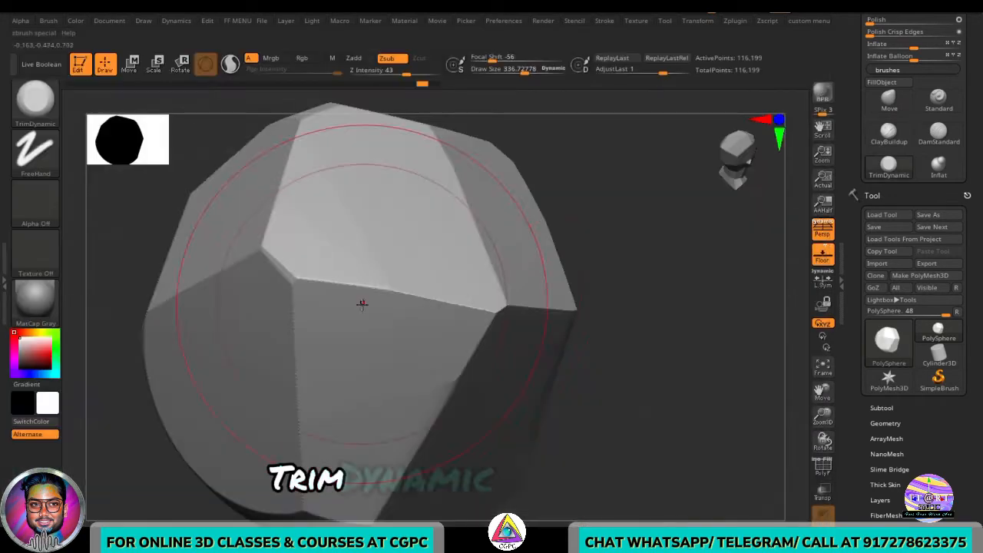
mouse_move(586, 377)
mouse_down()
mouse_move(660, 399)
mouse_move(636, 406)
mouse_up()
key(s)
mouse_move(341, 268)
mouse_down()
mouse_move(535, 320)
mouse_move(531, 333)
mouse_move(540, 315)
mouse_up()
key(ctrl+z)
right_drag(541, 315, 526, 295)
key(ctrl+z)
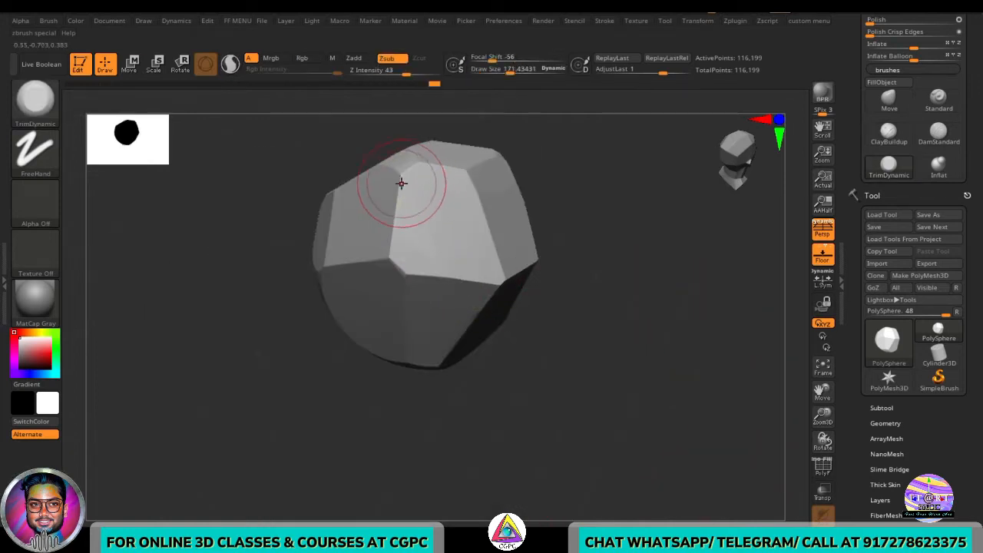
mouse_move(411, 281)
right_down()
mouse_move(380, 288)
mouse_move(645, 353)
right_up()
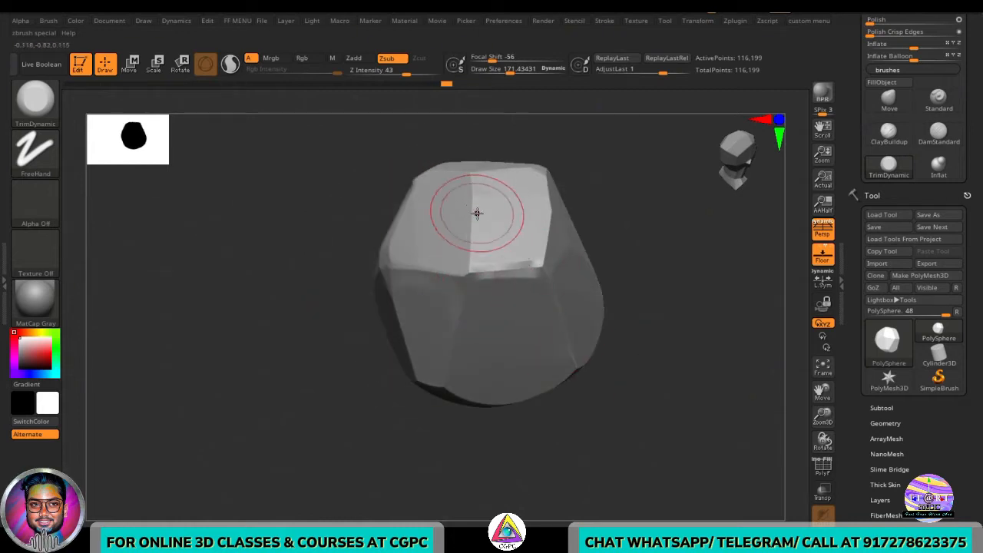
right_drag(586, 338, 521, 352)
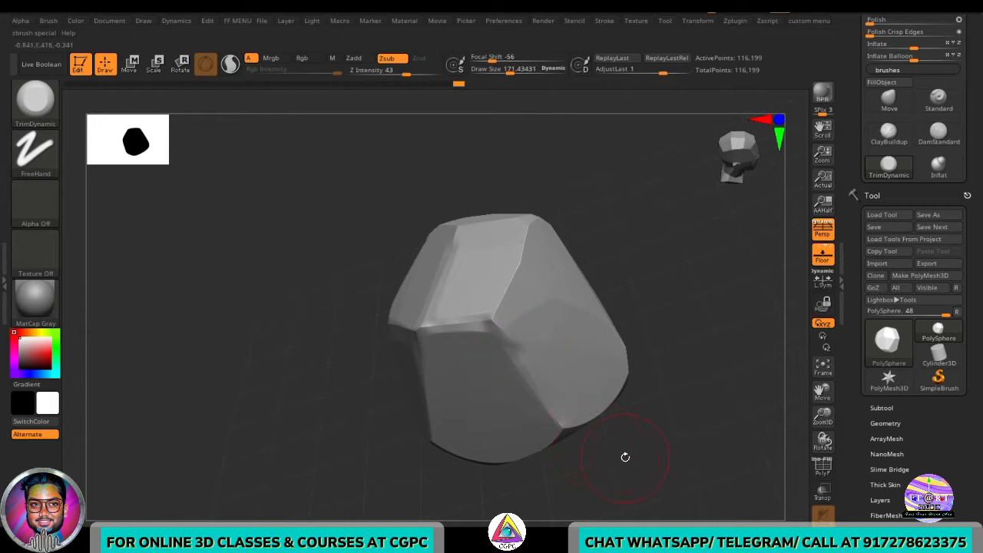
right_drag(625, 457, 475, 443)
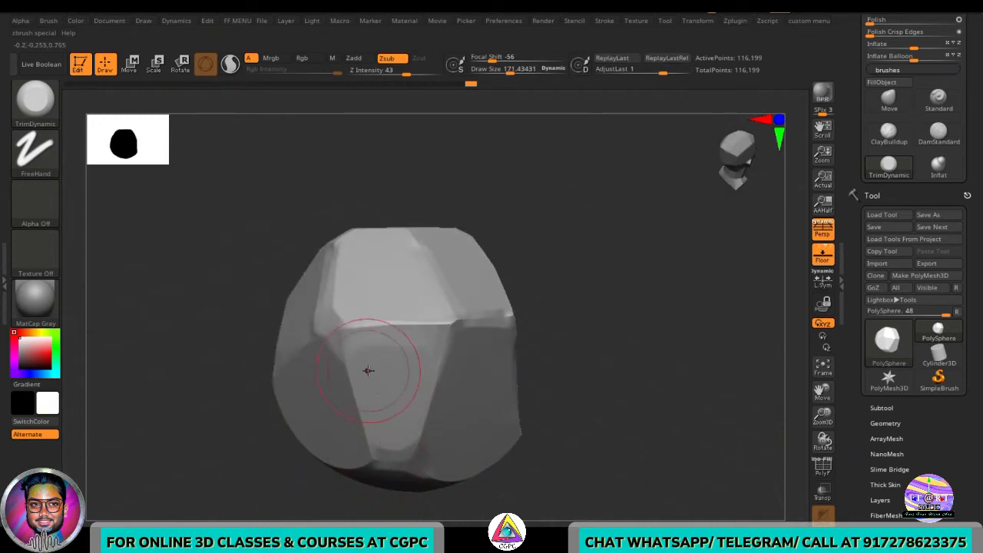
right_drag(383, 449, 398, 421)
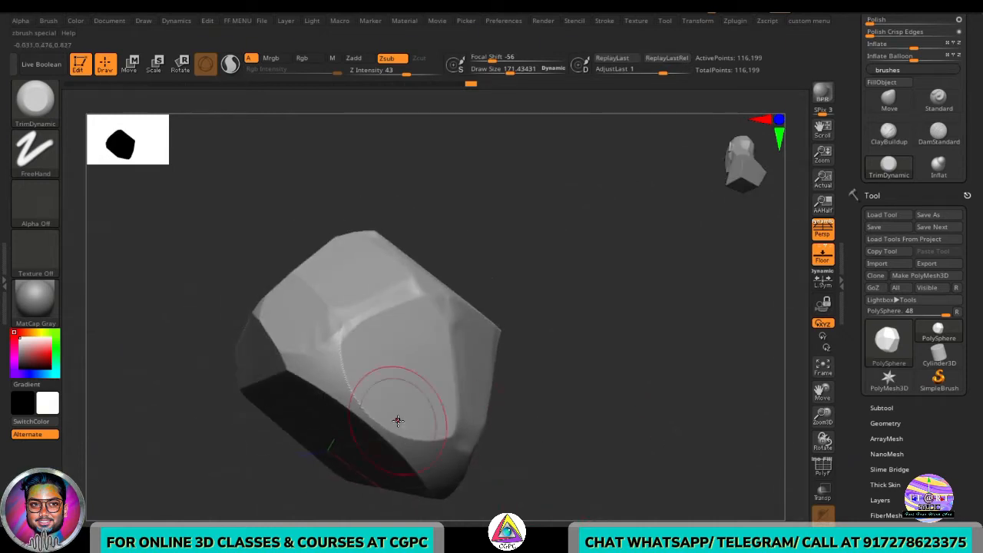
- Enlarge the TrimDynamic brush and trim the rock's lower edges, redoing one stroke
key(s)
drag(439, 424, 457, 424)
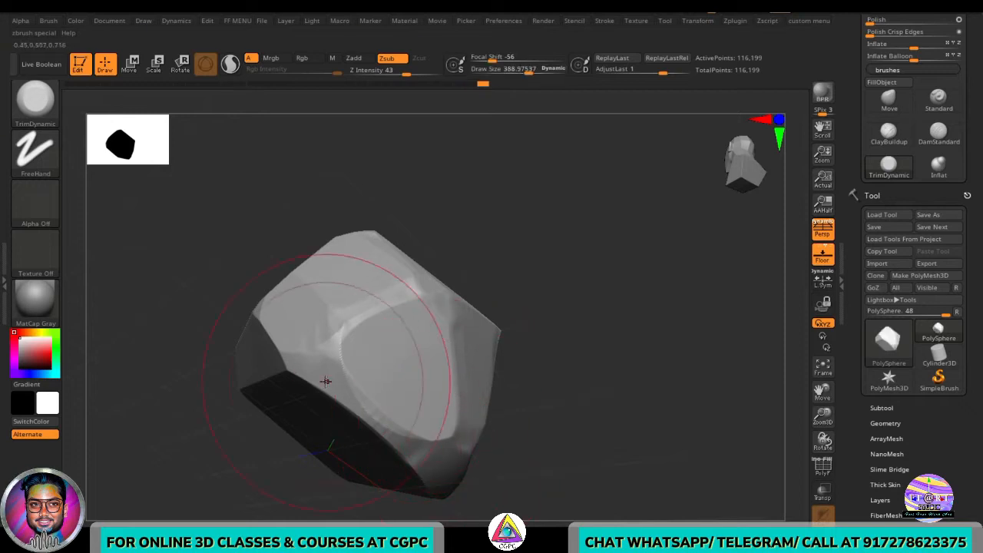
drag(325, 380, 404, 439)
key(ctrl+z)
drag(321, 371, 412, 456)
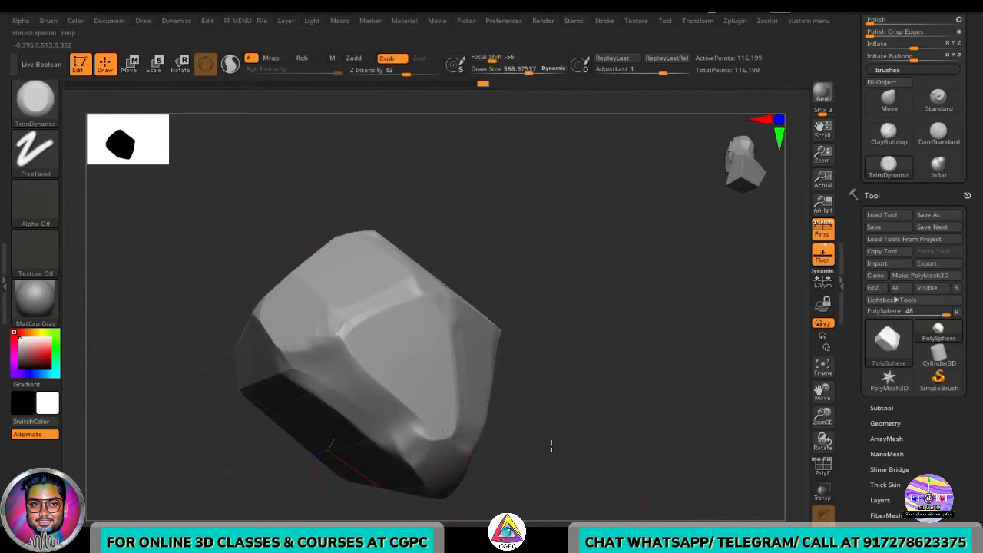
right_drag(552, 446, 529, 362)
right_drag(255, 252, 640, 429)
- Switch to the Move brush and push the rock's sides to make its silhouette irregular
key(b)
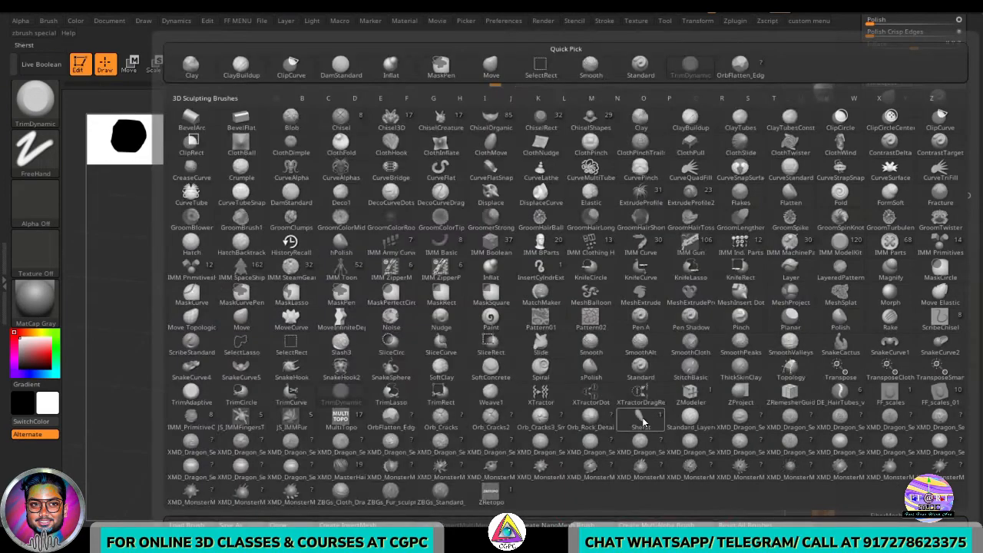
key(m)
key(v)
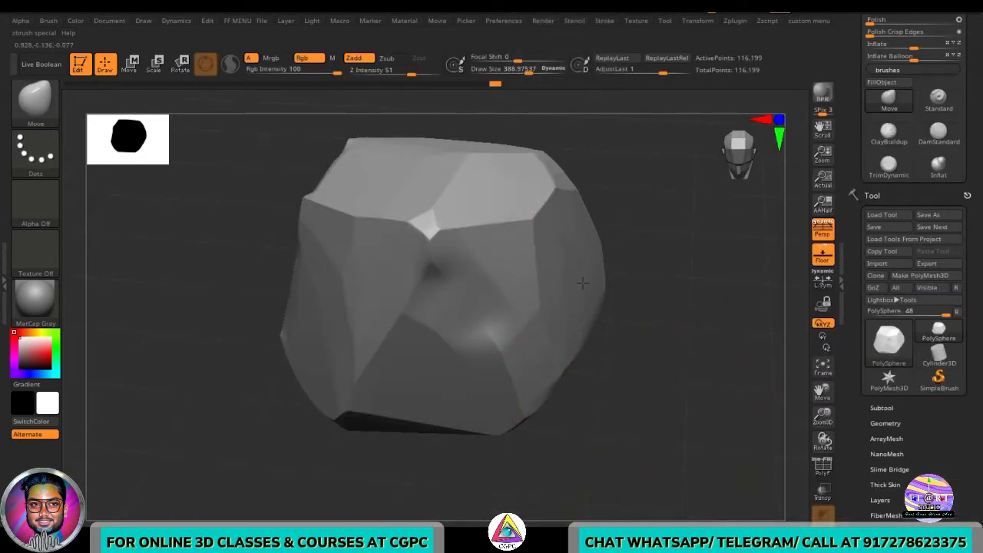
drag(583, 284, 593, 280)
mouse_move(630, 400)
right_down()
mouse_move(661, 384)
mouse_move(668, 346)
right_up()
drag(379, 323, 312, 290)
mouse_move(557, 392)
right_down()
mouse_move(607, 446)
mouse_move(620, 526)
right_up()
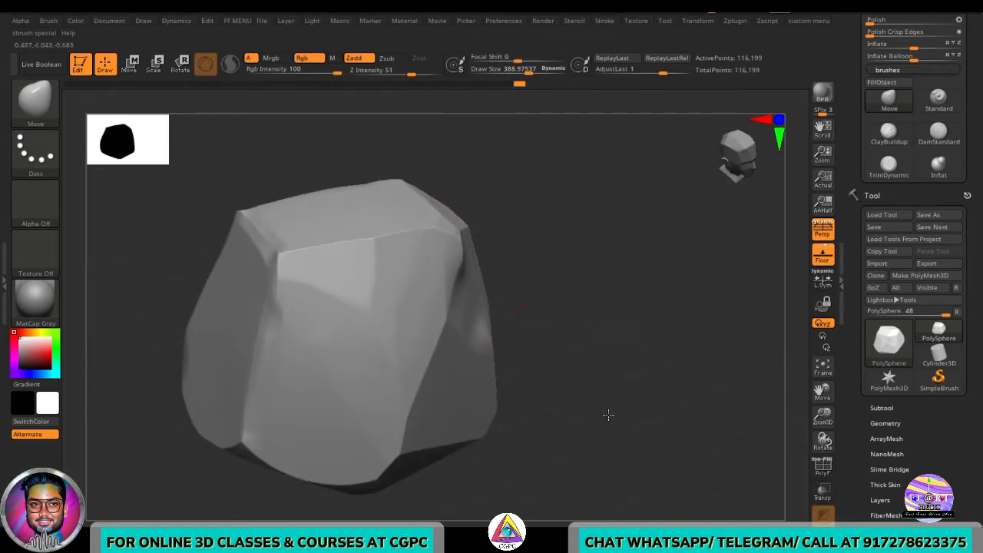
- Resize the Move brush and reshape the rock's sides and lower edges into an uneven form
right_drag(608, 415, 612, 399)
key(s)
drag(627, 402, 614, 403)
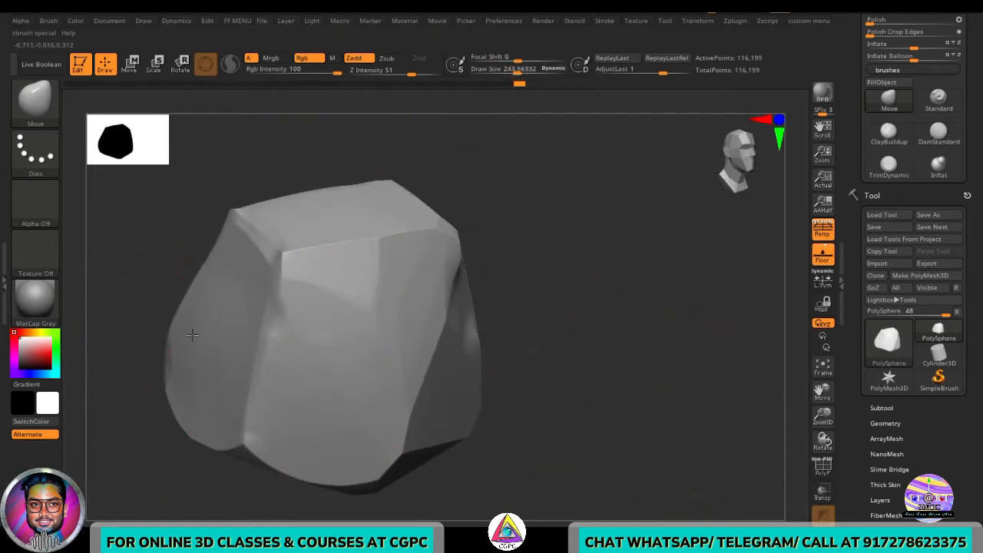
mouse_move(449, 405)
right_down()
mouse_move(604, 396)
mouse_move(564, 386)
right_up()
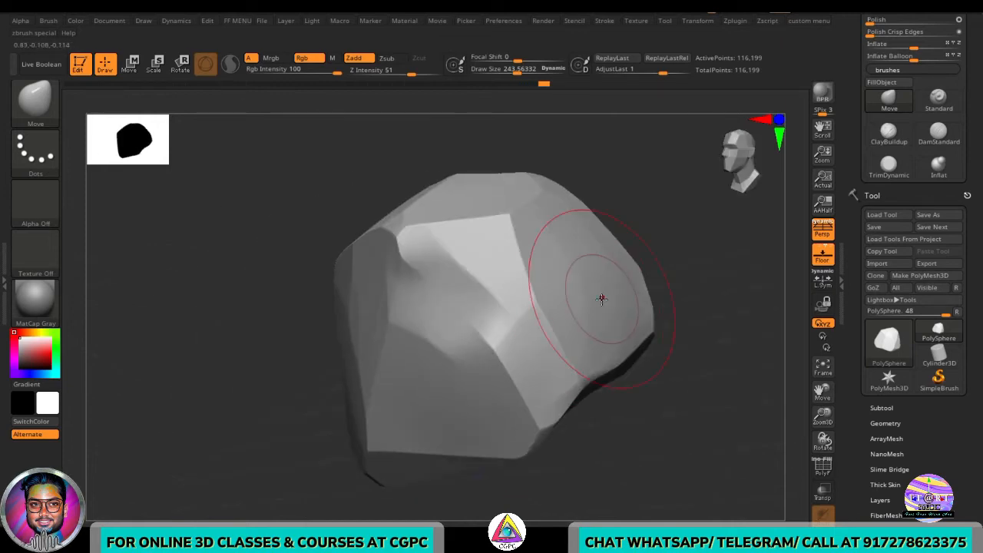
mouse_move(602, 300)
right_down()
mouse_move(656, 355)
mouse_move(627, 430)
right_up()
key(s)
drag(583, 444, 600, 445)
mouse_move(561, 450)
right_down()
mouse_move(698, 455)
mouse_move(644, 318)
right_up()
mouse_move(631, 346)
right_down()
mouse_move(617, 376)
mouse_move(610, 350)
mouse_move(662, 359)
mouse_move(458, 404)
mouse_move(638, 415)
mouse_move(665, 467)
mouse_move(628, 435)
mouse_move(610, 363)
right_up()
drag(602, 341, 588, 305)
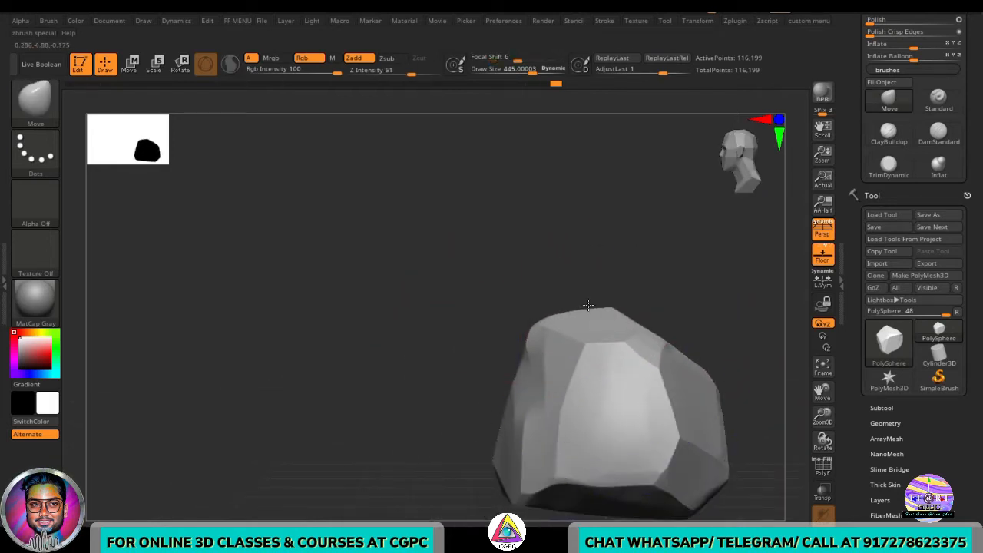
- Rotate the rock and switch to the OrbFlatten_Edg brush
right_drag(467, 382, 599, 386)
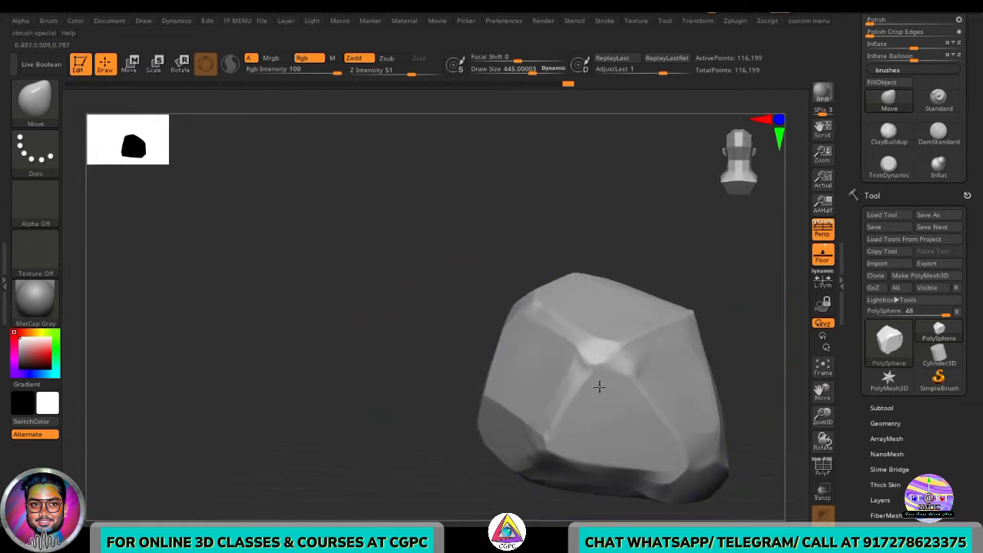
mouse_move(407, 395)
right_down()
mouse_move(325, 397)
mouse_move(546, 395)
mouse_move(550, 384)
mouse_move(591, 435)
right_up()
key(b)
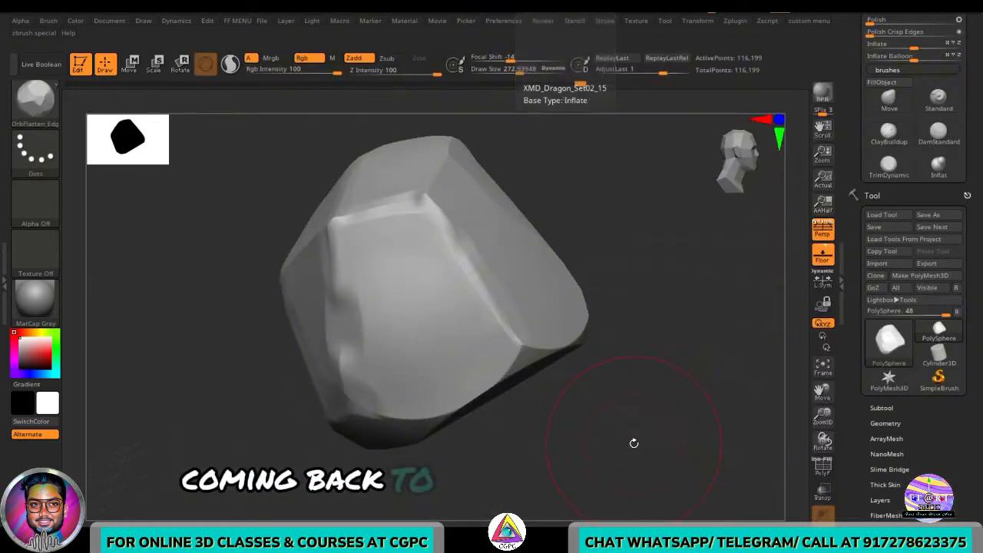
right_drag(634, 443, 661, 395)
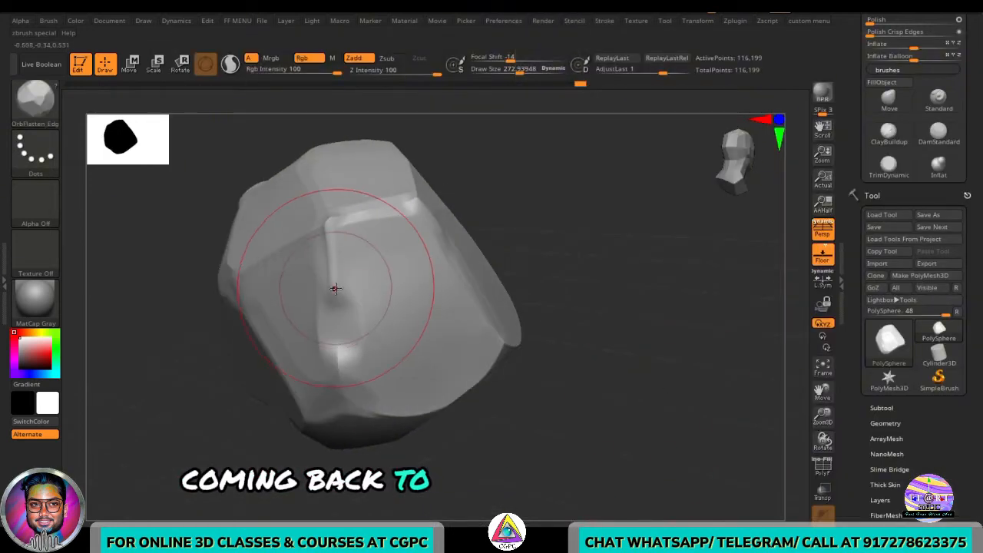
- Flatten the rock's top and side facets with the OrbFlatten_Edg brush, rotating around the rock between strokes
right_drag(349, 330, 377, 335)
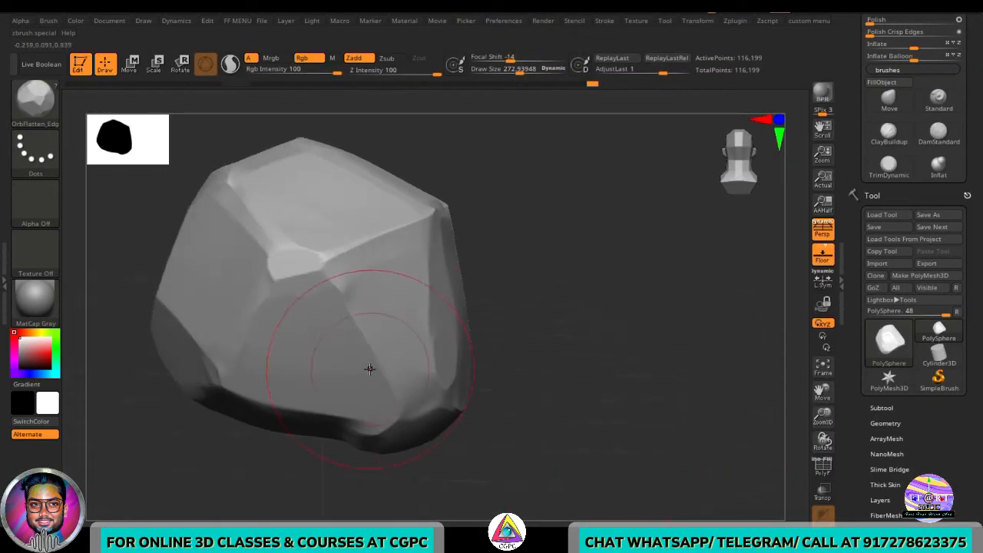
right_drag(369, 369, 408, 272)
right_drag(572, 313, 346, 259)
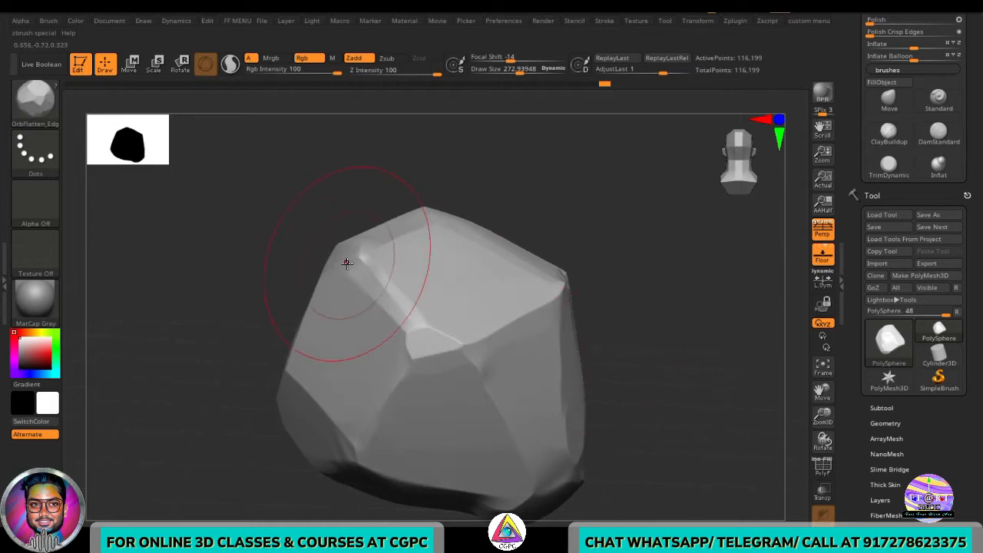
mouse_move(621, 448)
right_down()
mouse_move(636, 417)
mouse_move(694, 461)
mouse_move(362, 350)
right_up()
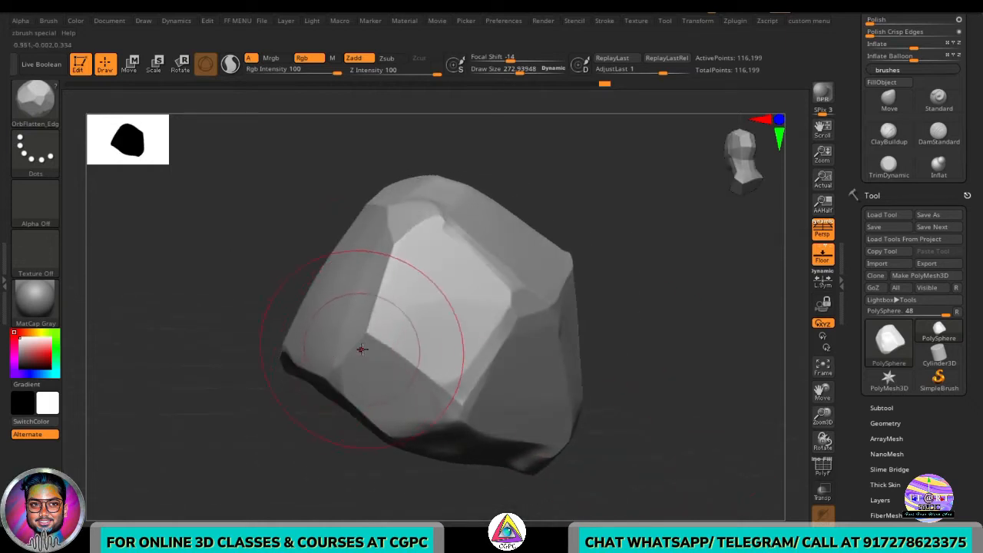
right_drag(631, 418, 450, 372)
mouse_move(707, 382)
right_down()
mouse_move(669, 398)
mouse_move(469, 336)
mouse_move(589, 377)
right_up()
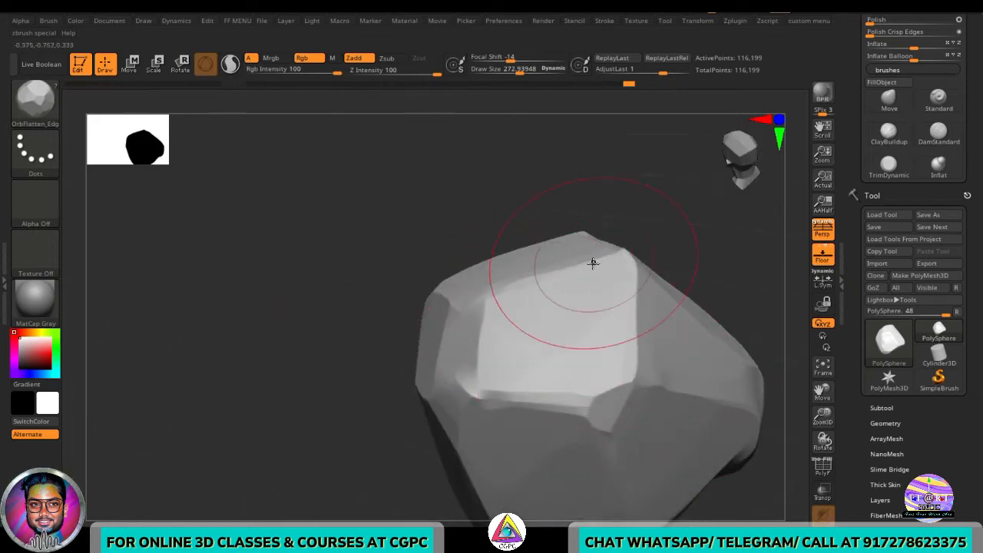
right_drag(592, 261, 643, 295)
alt+right_drag(646, 394, 565, 394)
mouse_move(755, 417)
right_down()
mouse_move(698, 413)
mouse_move(698, 376)
mouse_move(766, 428)
mouse_move(689, 393)
right_up()
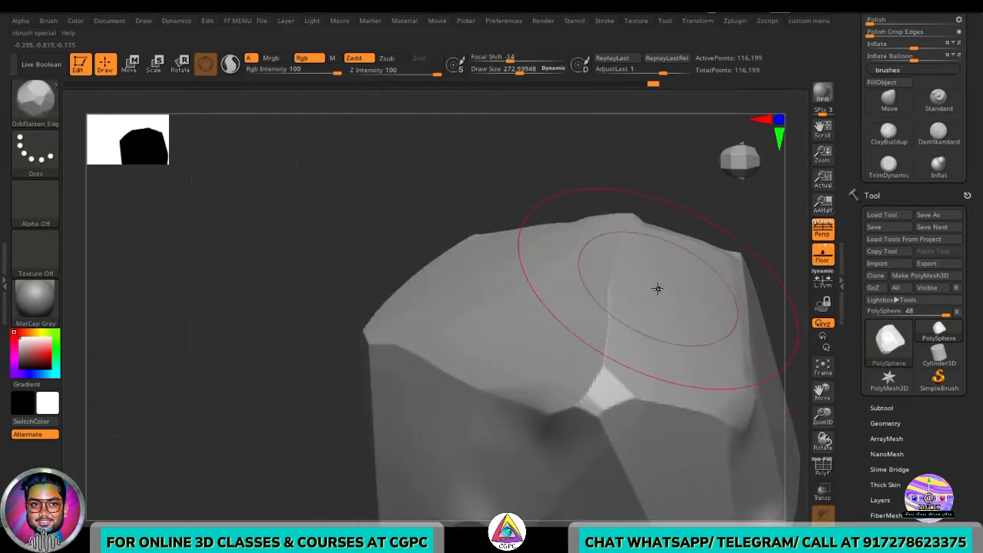
right_drag(323, 290, 433, 358)
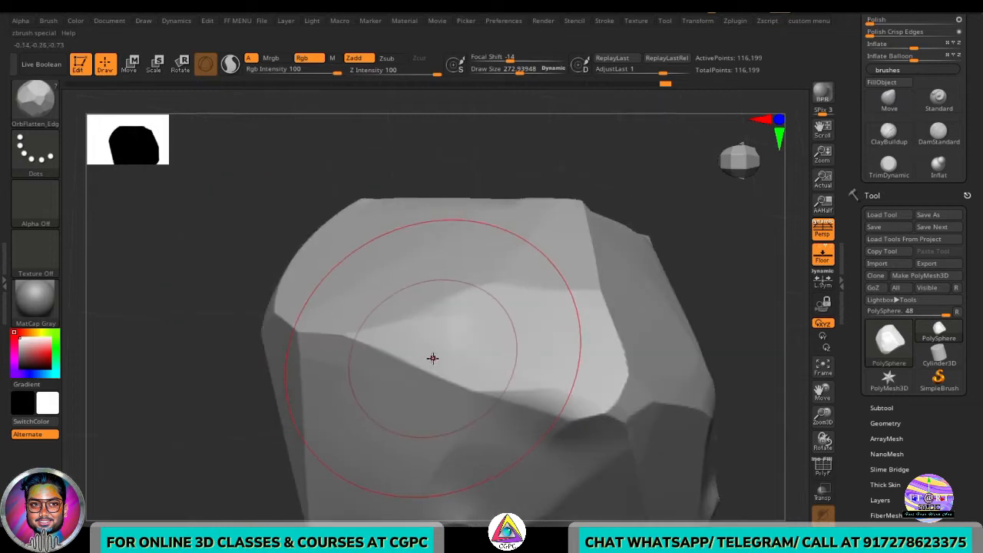
mouse_move(349, 348)
ctrl+right_down()
mouse_move(283, 353)
mouse_move(363, 345)
mouse_move(478, 389)
mouse_move(391, 325)
mouse_move(551, 407)
mouse_move(478, 406)
ctrl+right_up()
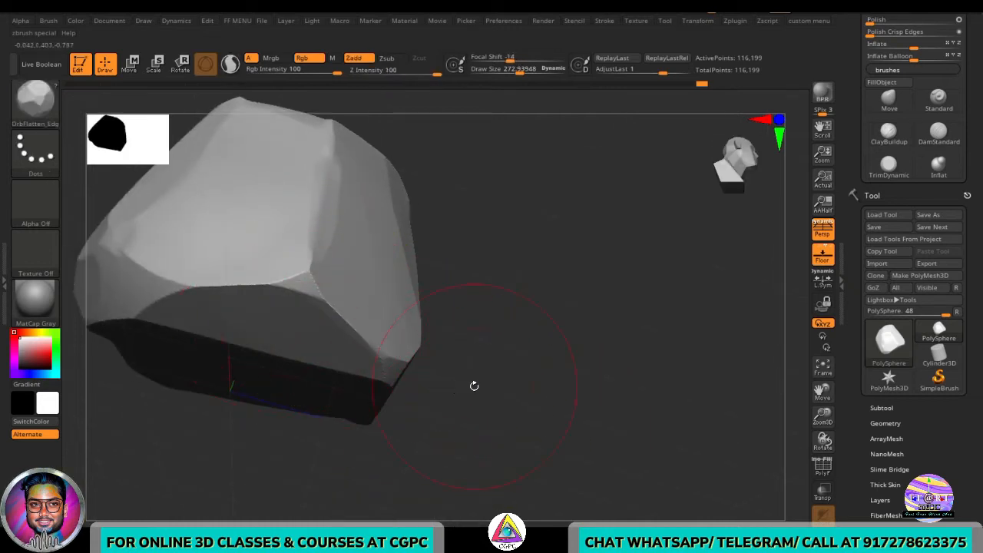
- Shrink the OrbFlatten_Edg brush and flatten the rock's lower edges
key(s)
drag(474, 385, 461, 386)
right_drag(422, 374, 303, 204)
mouse_move(328, 425)
right_down()
mouse_move(259, 308)
mouse_move(524, 357)
right_up()
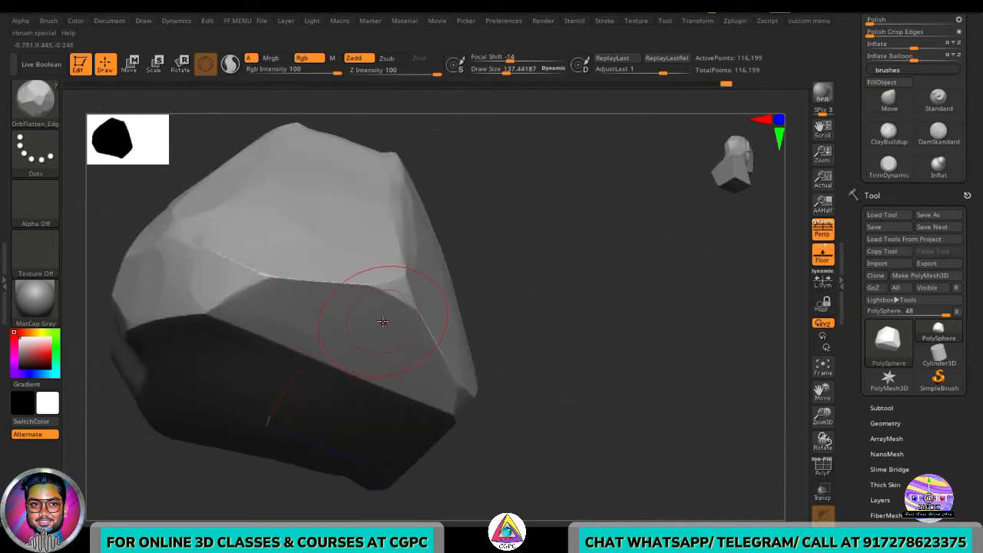
right_drag(427, 279, 641, 338)
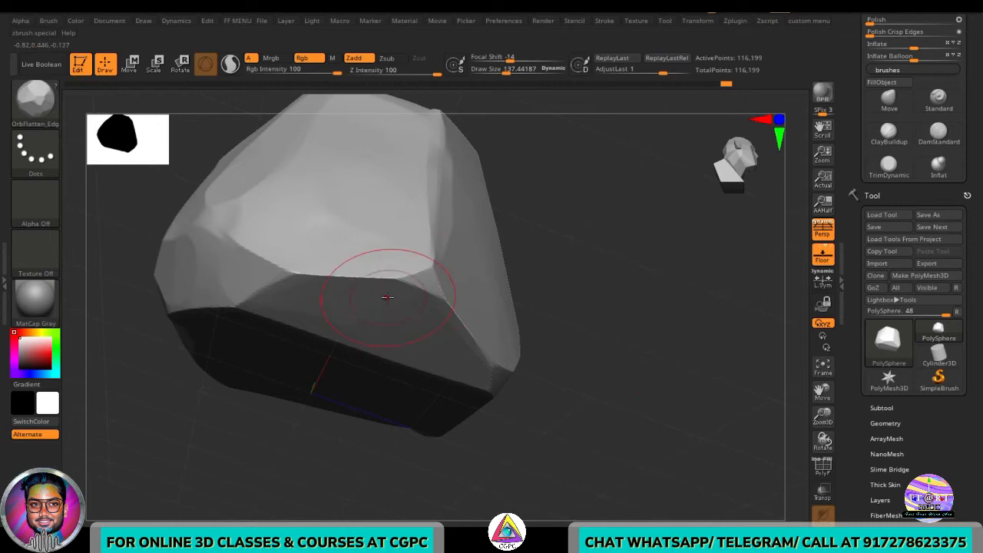
- Switch to the TrimDynamic brush and trim the edge across the rock's front face
key(b)
key(t)
key(d)
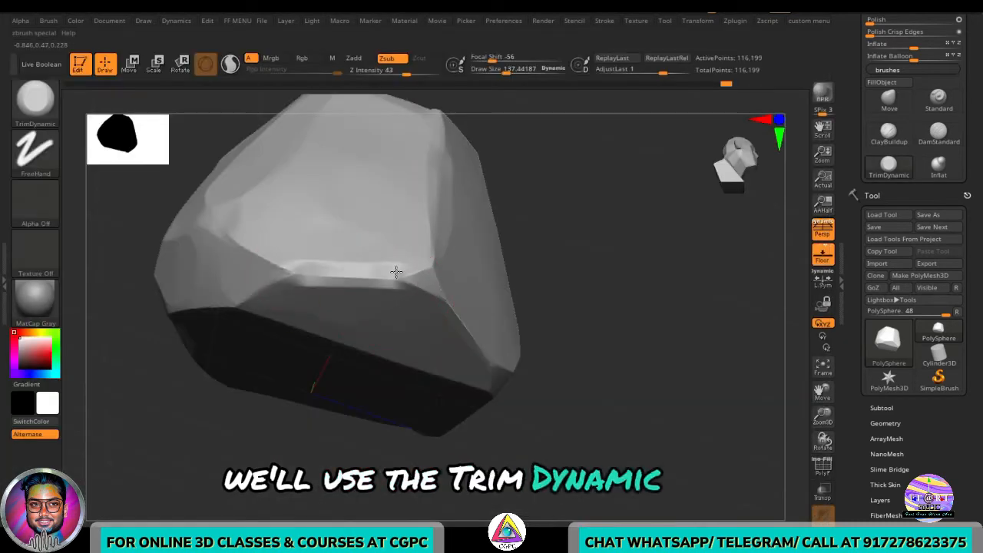
mouse_move(396, 271)
mouse_down()
mouse_move(384, 281)
mouse_move(296, 274)
mouse_up()
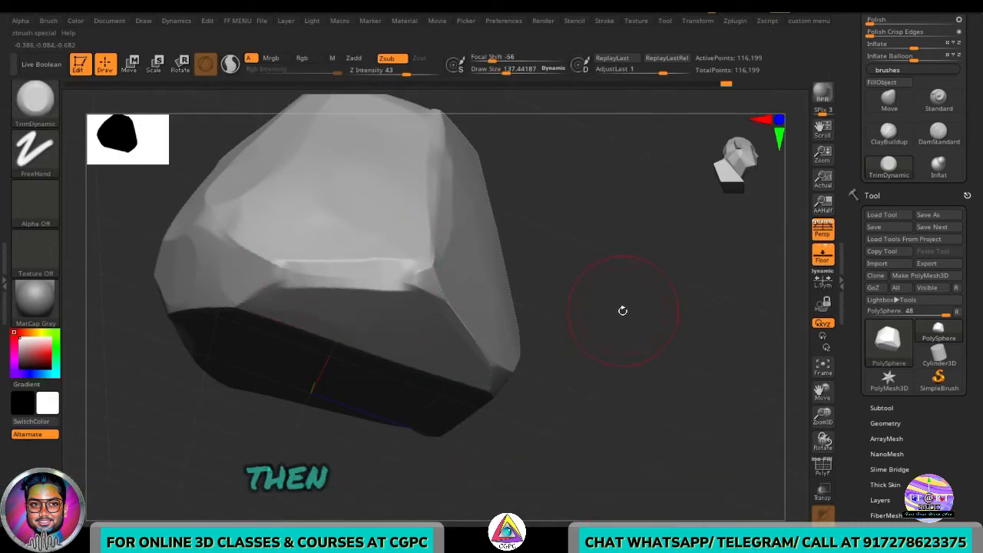
- Switch back to the OrbFlatten_Edg brush and remesh the rock's DynaMesh on the empty canvas
key(b)
key(o)
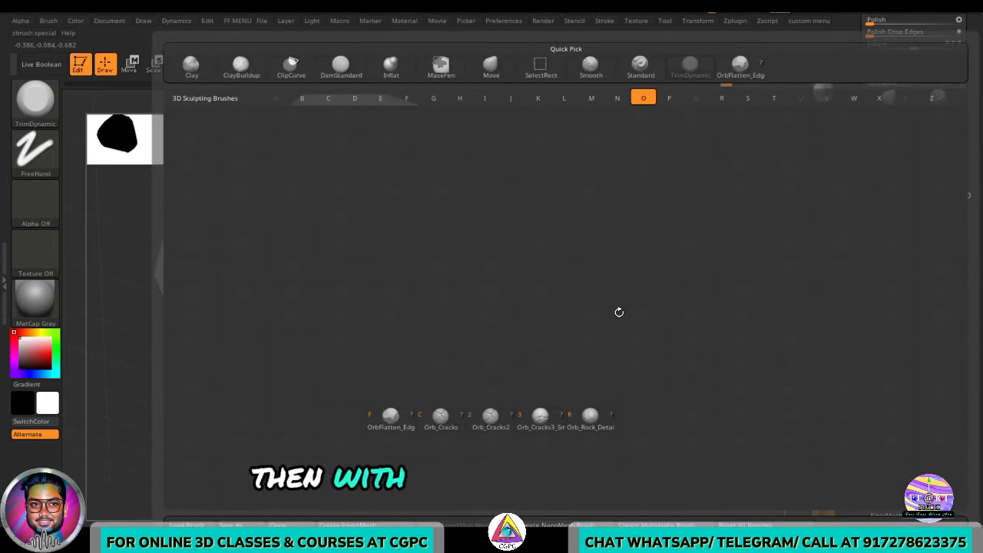
key(f)
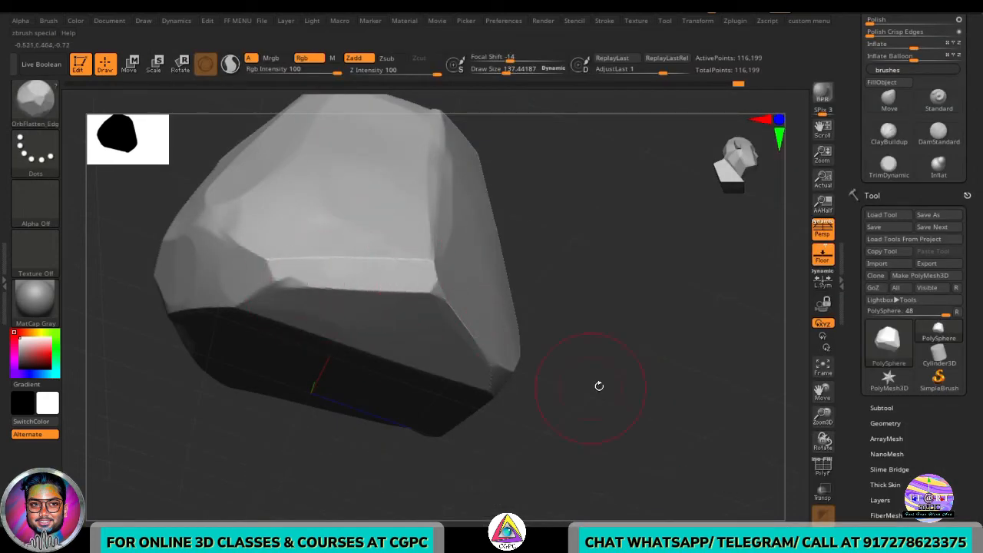
mouse_move(599, 386)
mouse_down()
mouse_move(638, 340)
mouse_move(650, 364)
mouse_move(483, 336)
mouse_up()
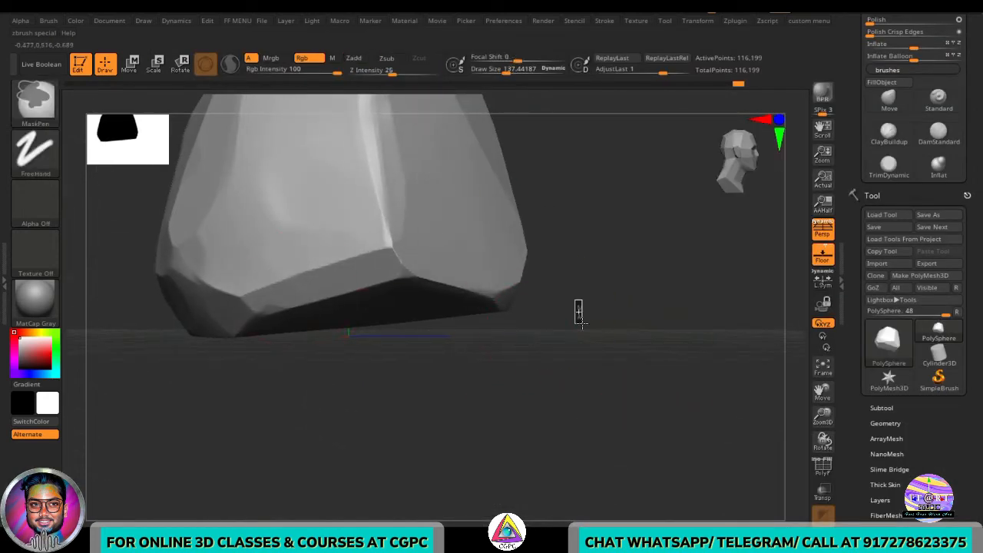
drag(620, 305, 615, 351)
drag(630, 300, 703, 294)
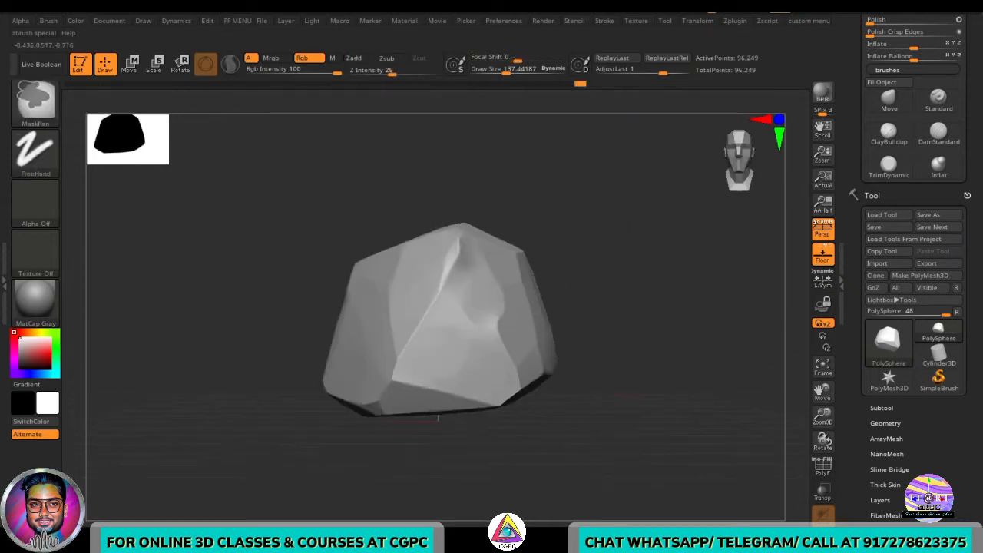
ctrl+right_drag(623, 392, 619, 371)
alt+right_drag(619, 370, 581, 474)
alt+drag(580, 474, 530, 474)
drag(655, 403, 652, 432)
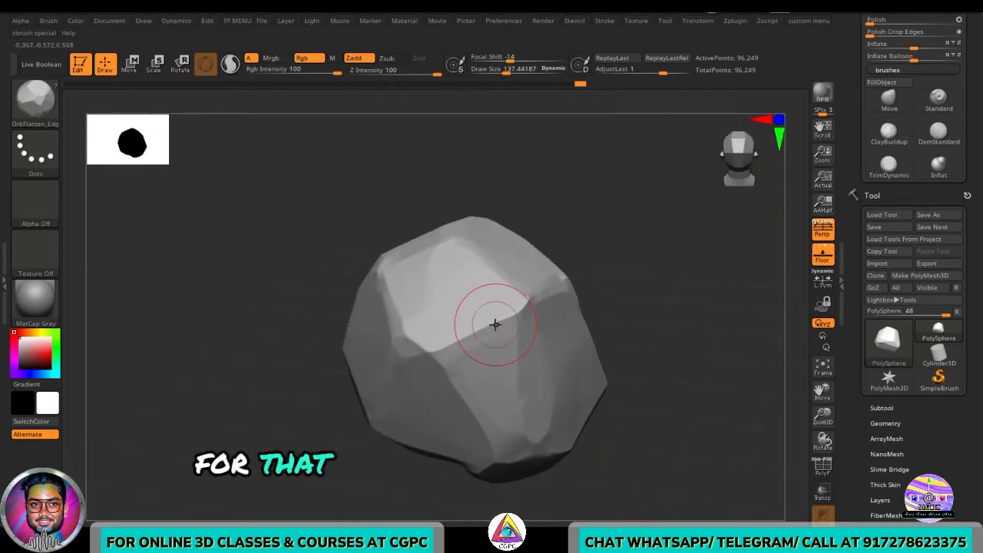
- Switch to a small TrimDynamic brush and chip small notches into the rock's edges
key(b)
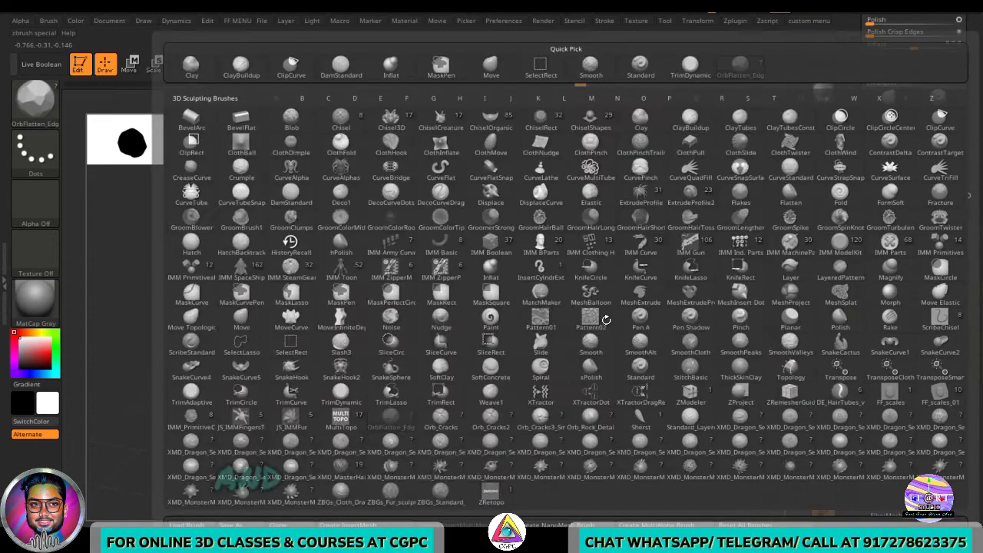
key(t)
key(d)
mouse_move(619, 277)
alt+mouse_down()
mouse_move(720, 330)
mouse_move(683, 316)
mouse_move(714, 305)
mouse_move(661, 303)
alt+mouse_up()
key(s)
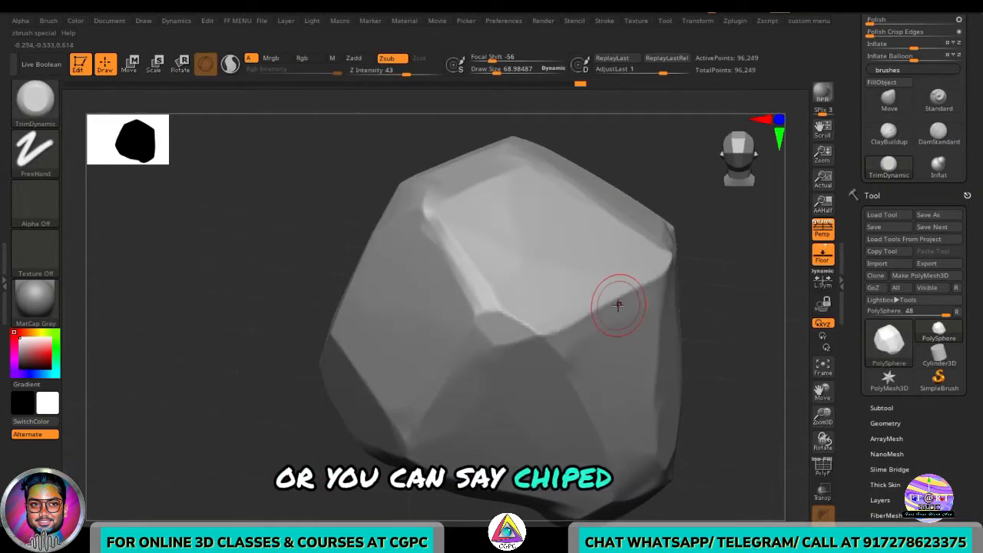
drag(735, 357, 762, 375)
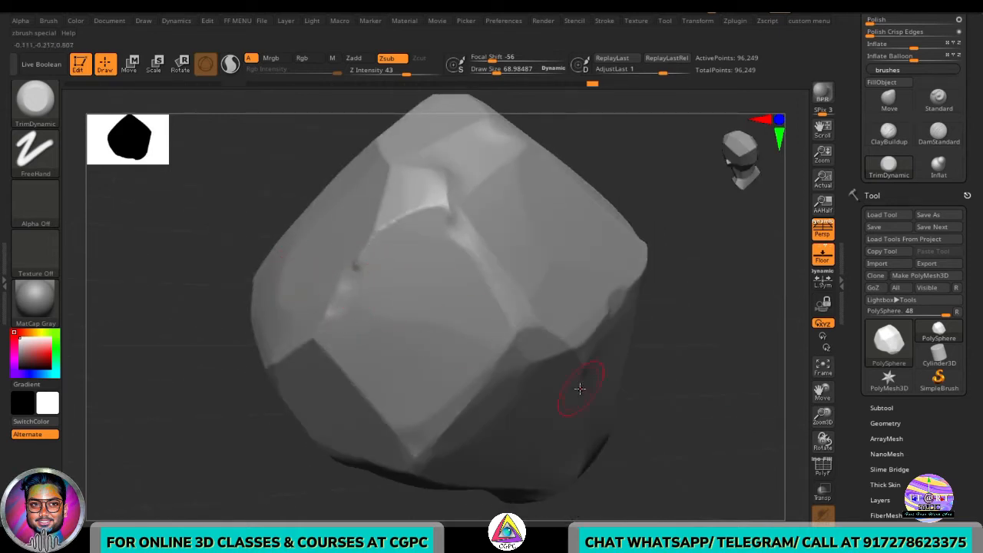
drag(663, 303, 491, 316)
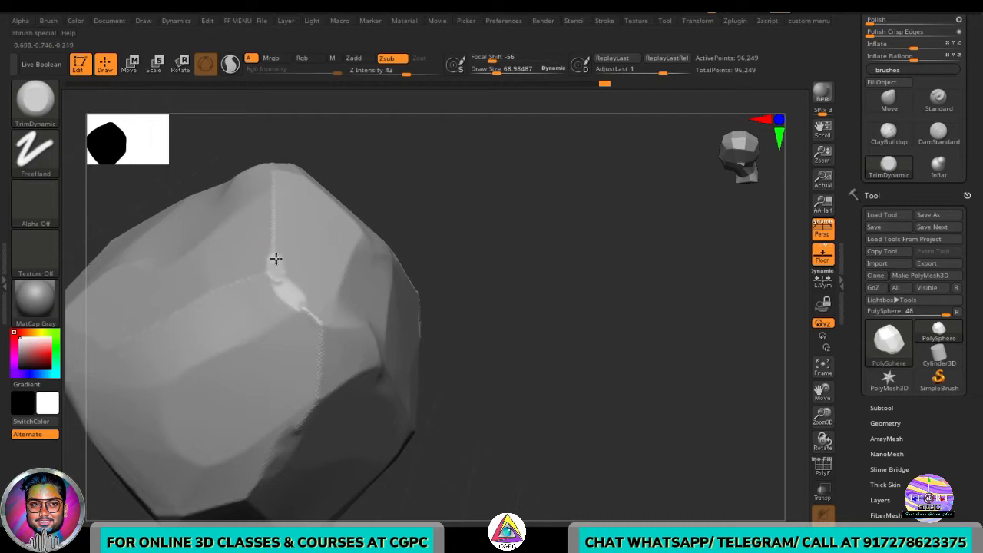
drag(276, 259, 281, 223)
mouse_move(469, 307)
mouse_down()
mouse_move(518, 313)
mouse_move(499, 300)
mouse_move(591, 347)
mouse_up()
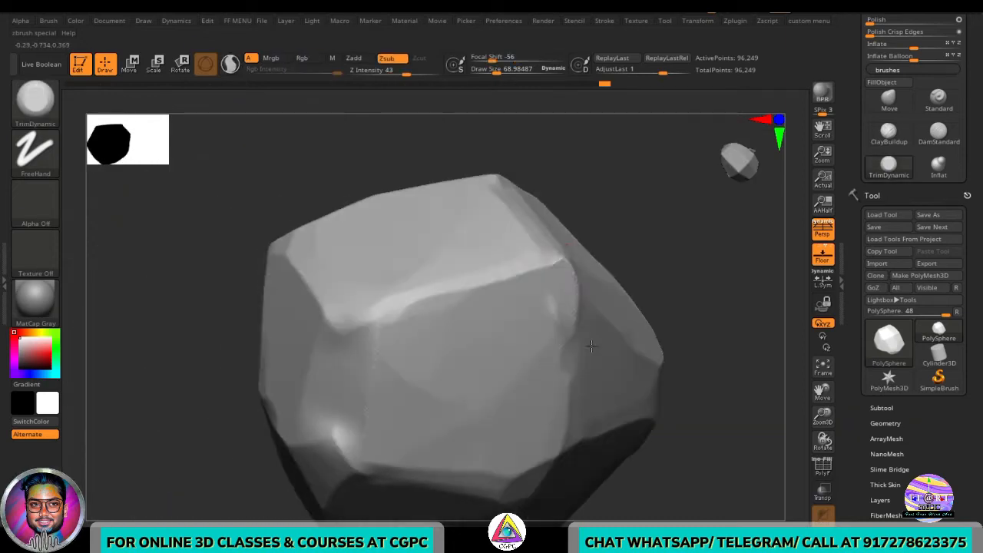
mouse_move(540, 253)
mouse_down()
mouse_move(699, 279)
mouse_move(576, 300)
mouse_move(676, 355)
mouse_move(668, 394)
mouse_up()
- Switch to the OrbFlatten_Edg brush and flatten the remaining rounded facets around the rock
key(b)
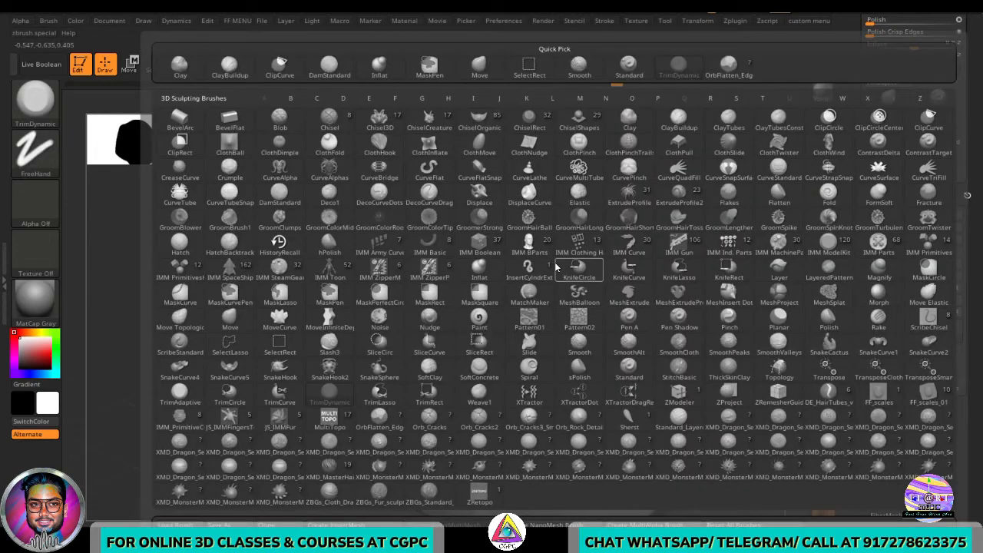
key(o)
key(f)
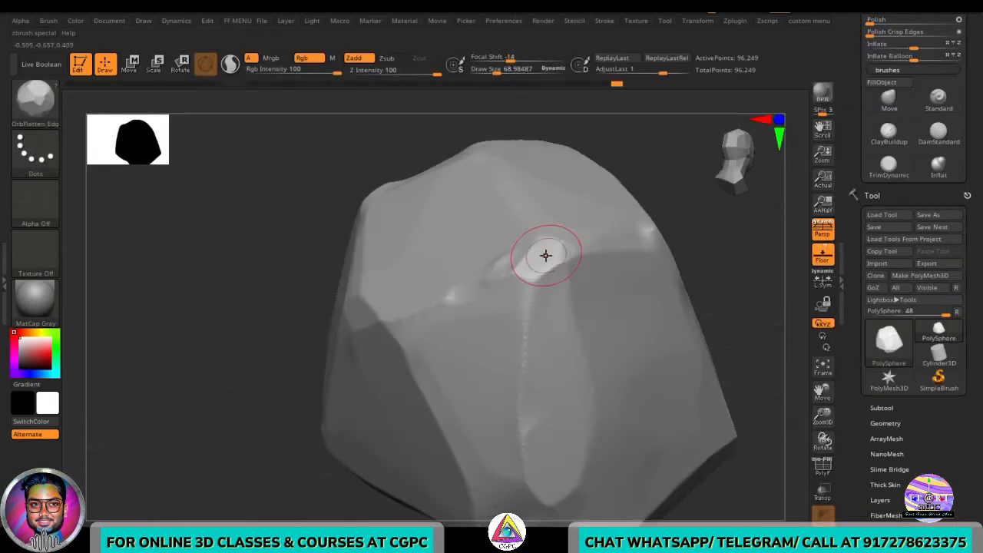
mouse_move(812, 350)
mouse_down()
mouse_move(634, 288)
mouse_move(312, 272)
mouse_up()
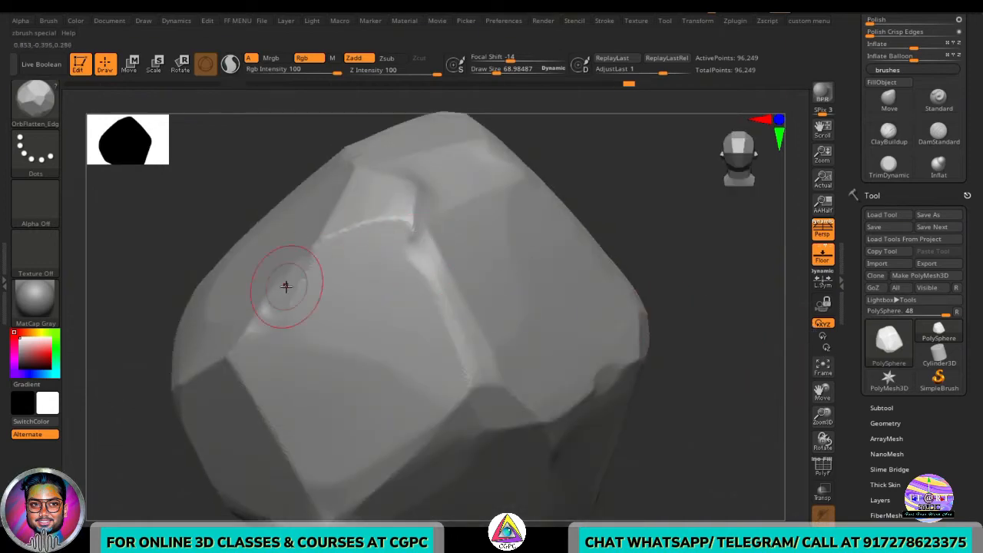
mouse_move(621, 258)
mouse_down()
mouse_move(626, 285)
mouse_move(393, 281)
mouse_move(586, 276)
mouse_move(568, 215)
mouse_up()
drag(324, 304, 444, 429)
ctrl+right_drag(548, 437, 634, 481)
mouse_move(665, 408)
right_down()
mouse_move(685, 404)
mouse_move(688, 448)
mouse_move(679, 434)
mouse_move(694, 417)
right_up()
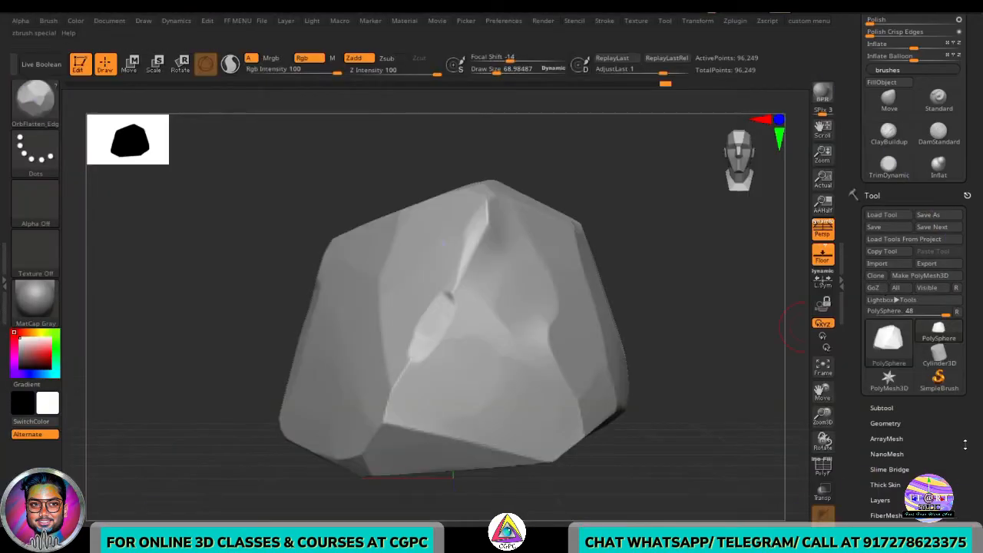
- Enable the Same option in the Geometry ZRemesher settings and briefly check the mesh's polyframe
drag(979, 304, 982, 401)
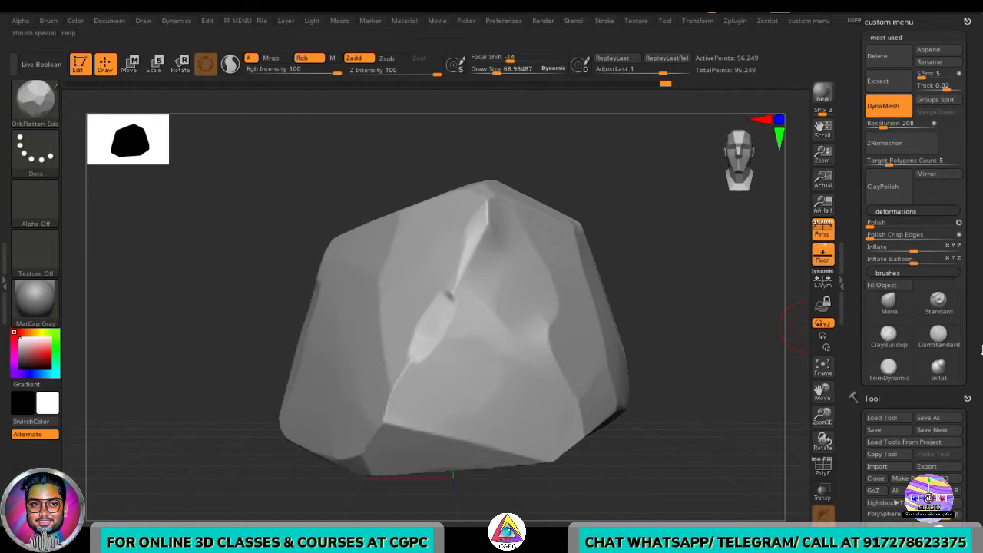
drag(977, 367, 970, 344)
scroll(971, 328, down, 5)
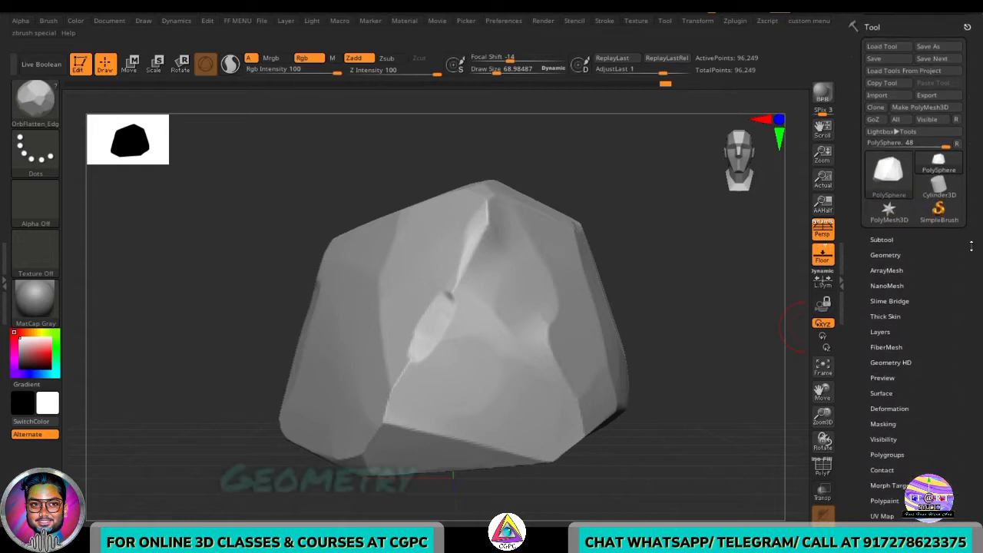
click(885, 208)
scroll(894, 223, down, 5)
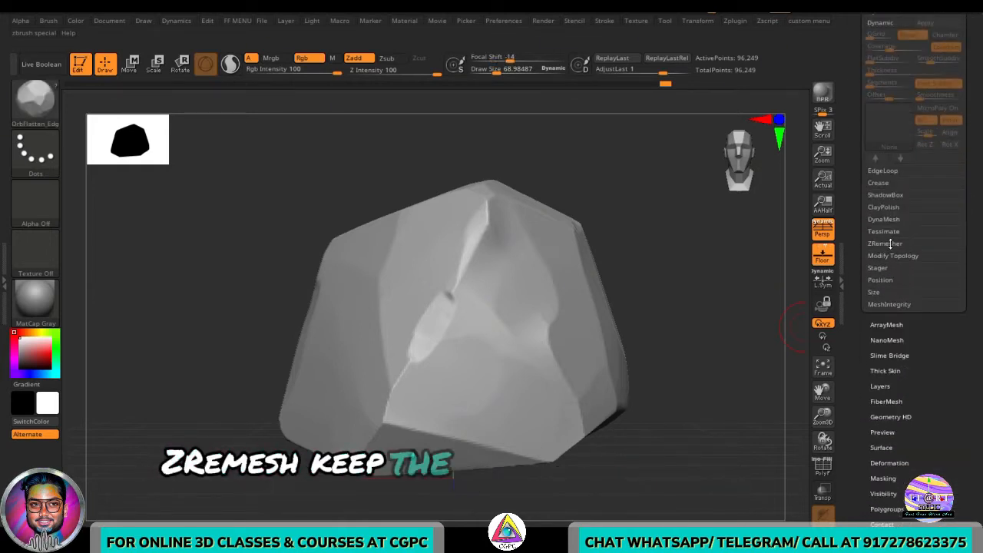
click(892, 244)
scroll(975, 211, up, 2)
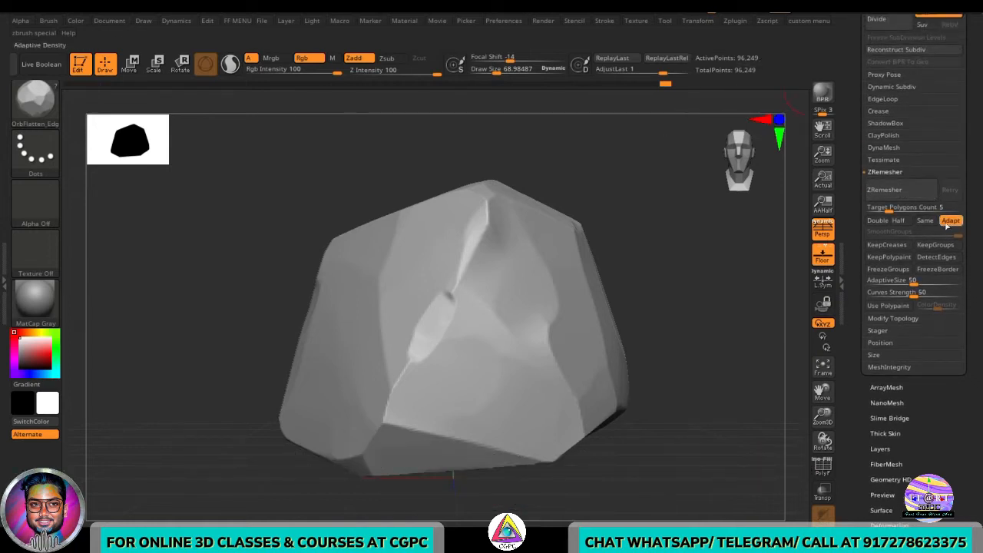
click(925, 220)
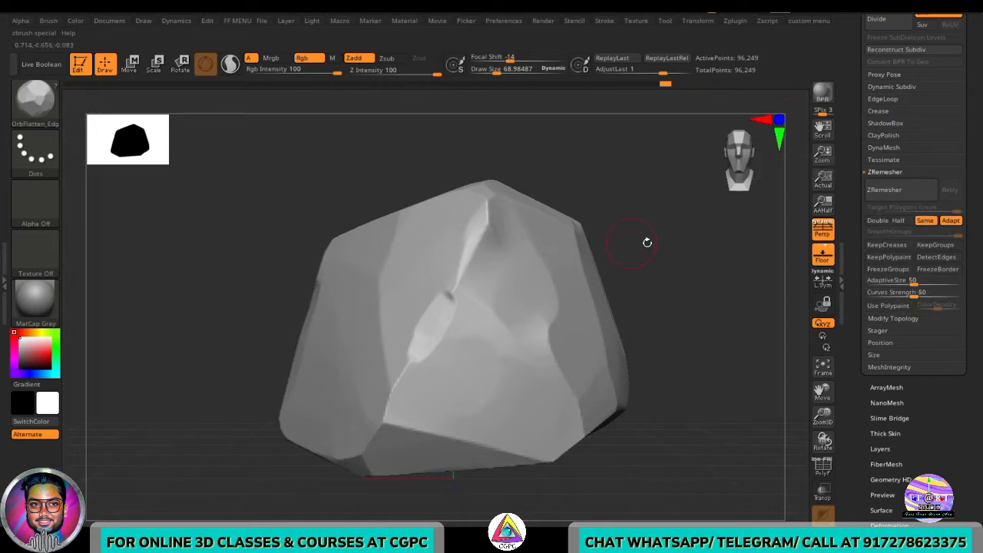
key(shift+f)
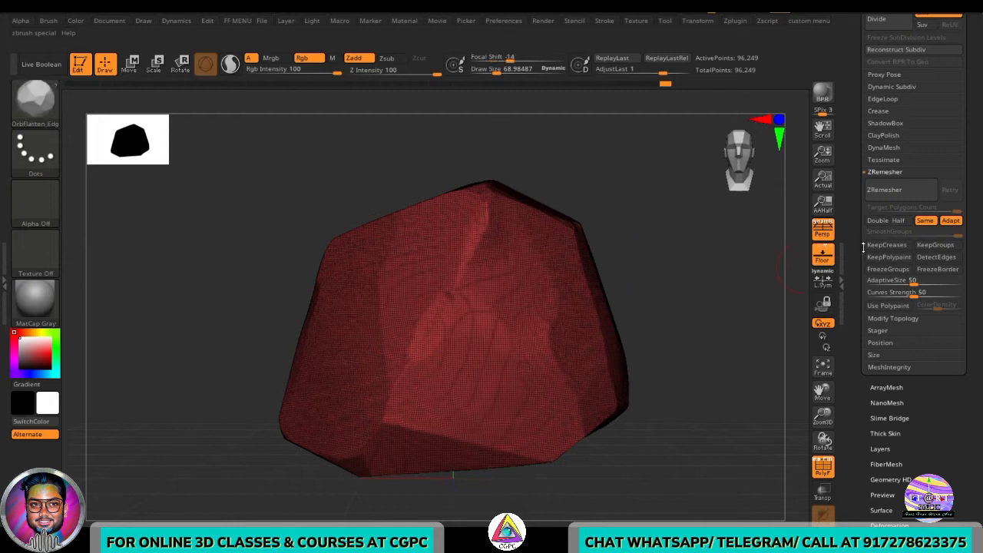
key(shift+f)
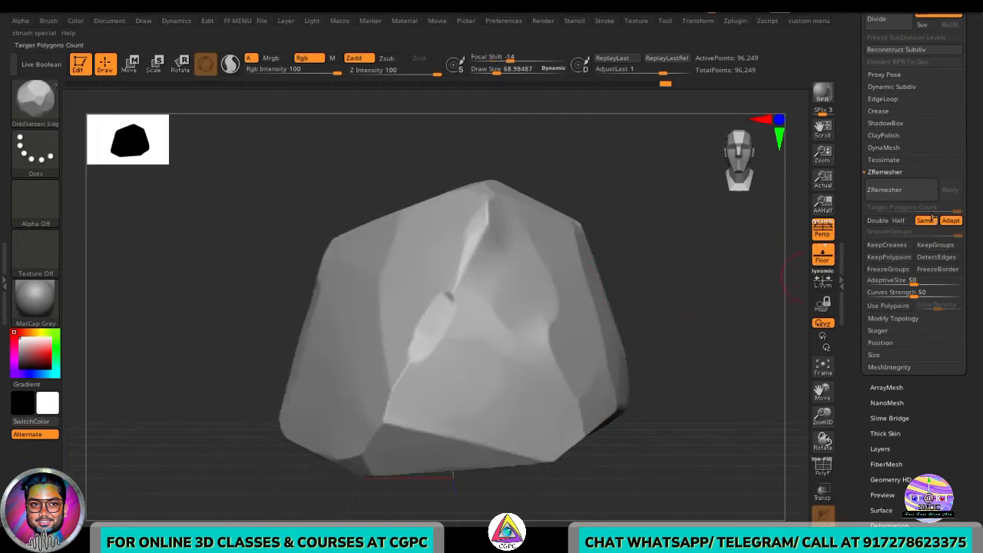
- Run ZRemesher on the rock and inspect the new topology's polyframe from a few angles
click(896, 192)
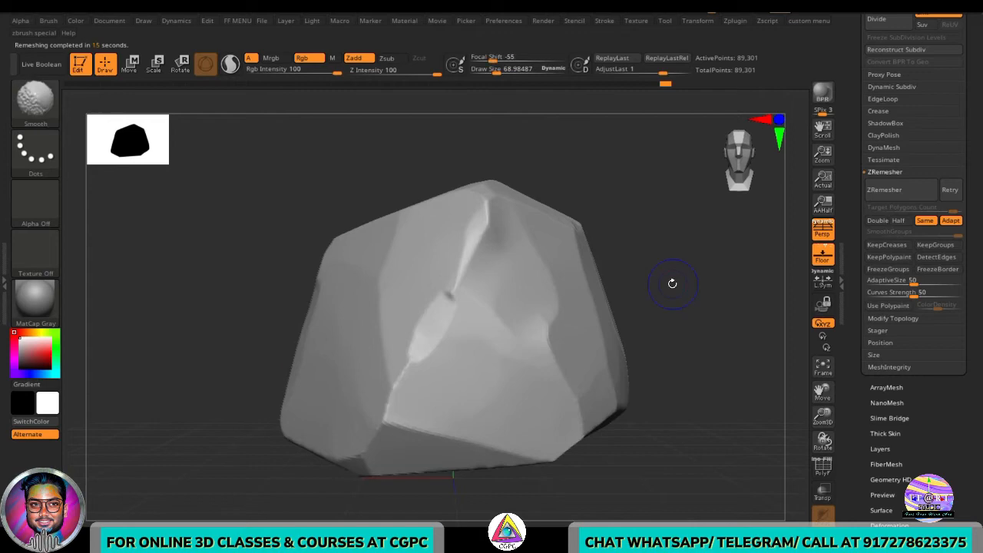
key(shift+f)
mouse_move(677, 284)
mouse_down()
mouse_move(702, 274)
mouse_move(689, 277)
mouse_up()
key(shift+f)
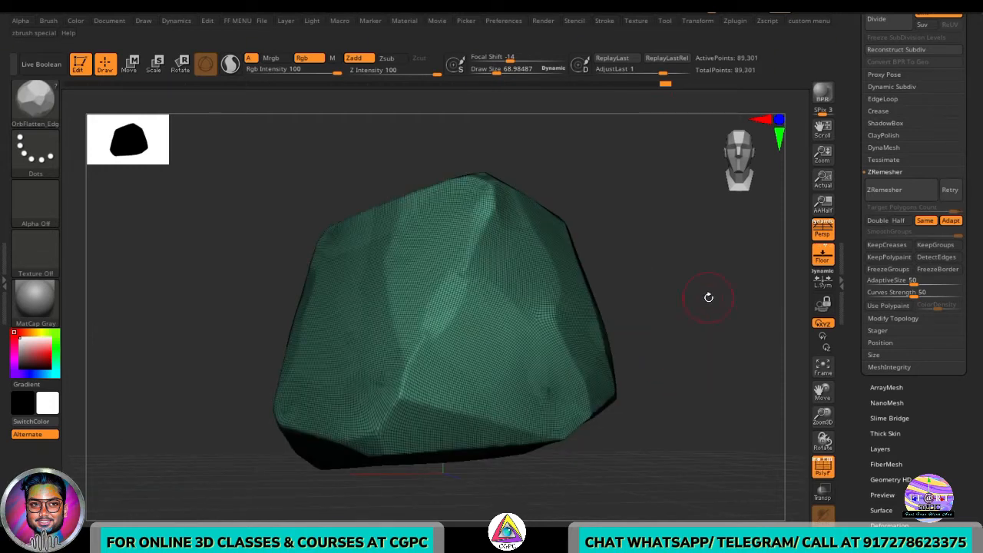
key(shift+f)
drag(694, 300, 365, 408)
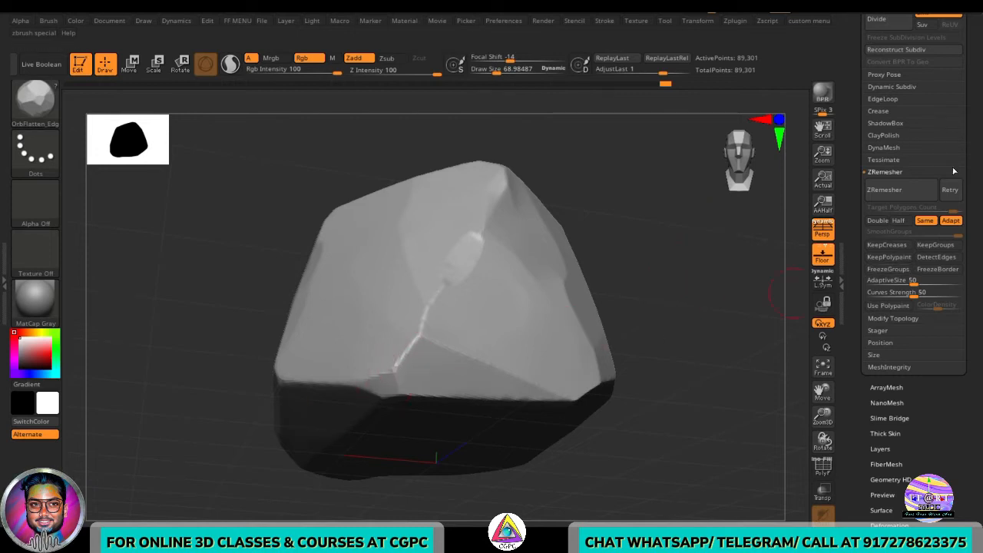
drag(640, 321, 474, 301)
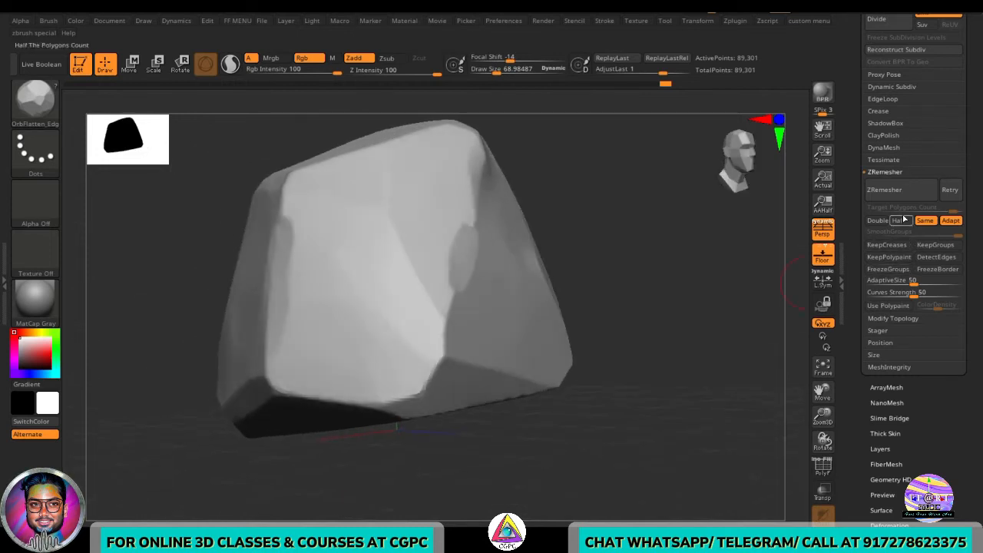
- Apply ClayPolish to the remeshed rock
drag(973, 145, 967, 302)
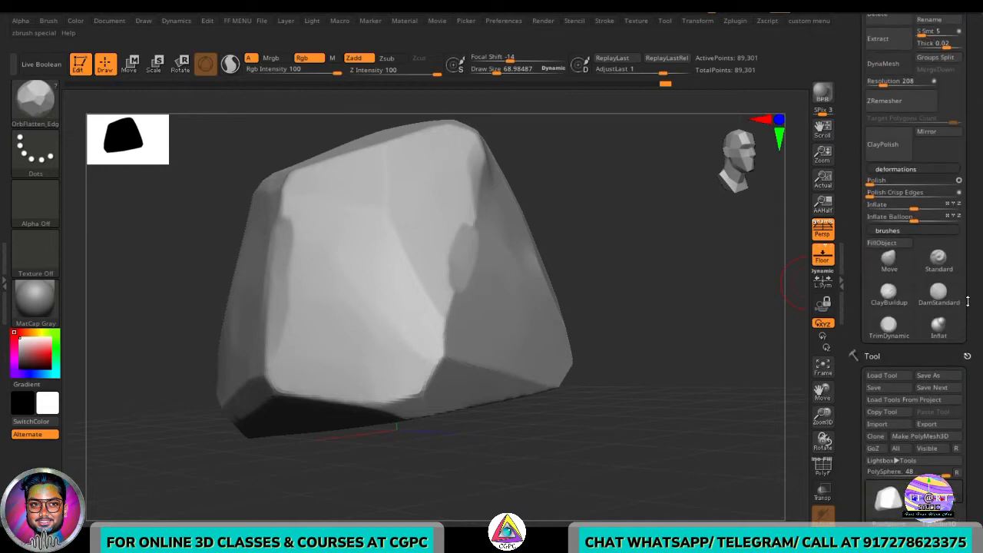
drag(980, 247, 977, 132)
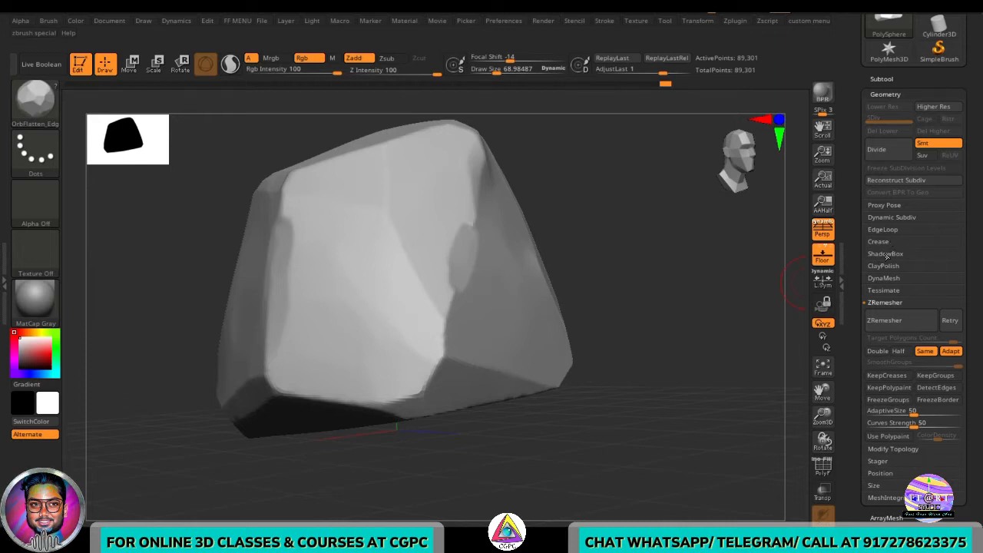
click(897, 303)
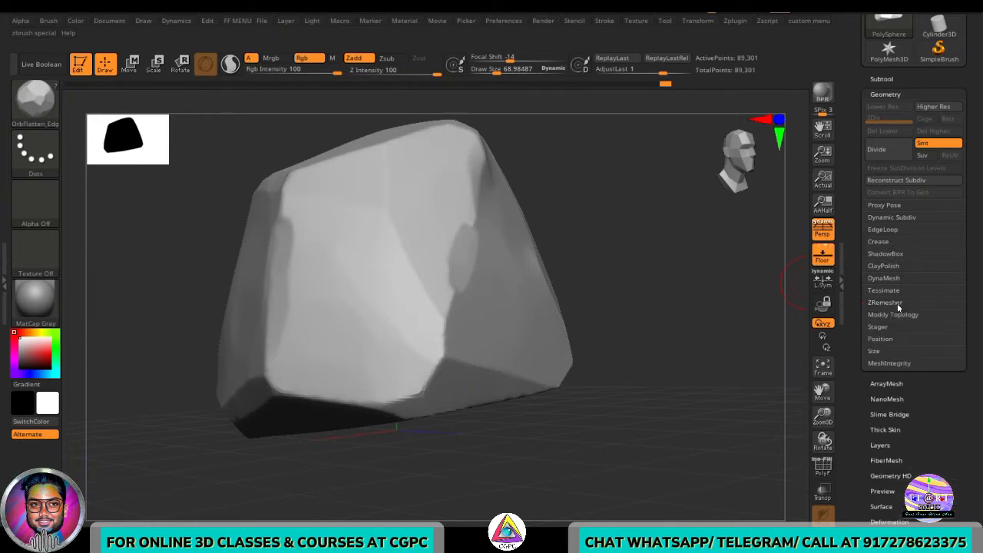
click(900, 266)
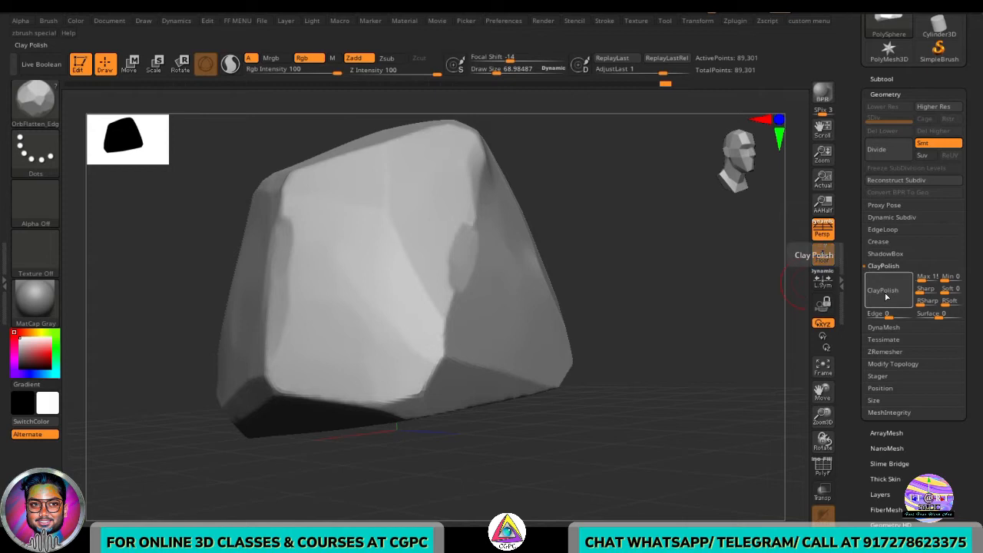
click(886, 296)
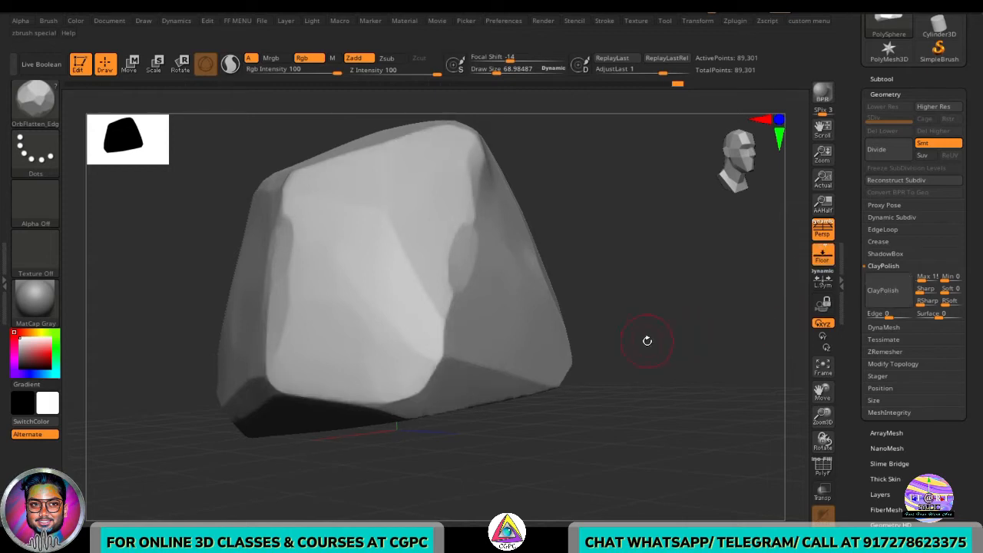
drag(648, 341, 395, 369)
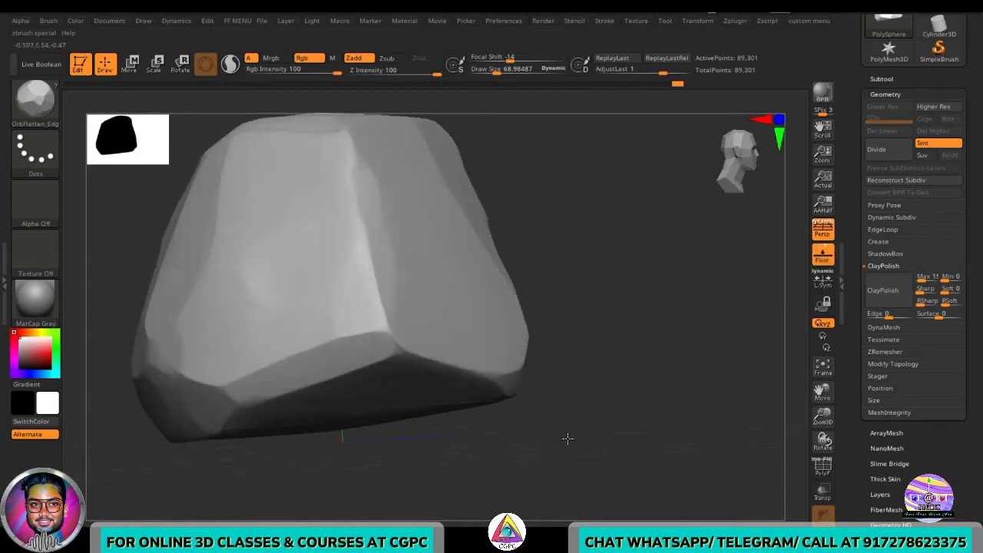
mouse_move(567, 439)
mouse_down()
mouse_move(606, 450)
mouse_move(618, 375)
mouse_move(621, 446)
mouse_move(560, 453)
mouse_move(566, 412)
mouse_move(514, 431)
mouse_move(592, 415)
mouse_move(575, 397)
mouse_move(591, 448)
mouse_move(547, 435)
mouse_move(564, 418)
mouse_move(581, 422)
mouse_move(638, 342)
mouse_move(630, 439)
mouse_move(652, 374)
mouse_move(658, 380)
mouse_move(648, 292)
mouse_move(606, 336)
mouse_move(580, 334)
mouse_up()
- Inspect the rock's polyframe and surface from several angles
key(shift+f)
key(f)
key(shift+f)
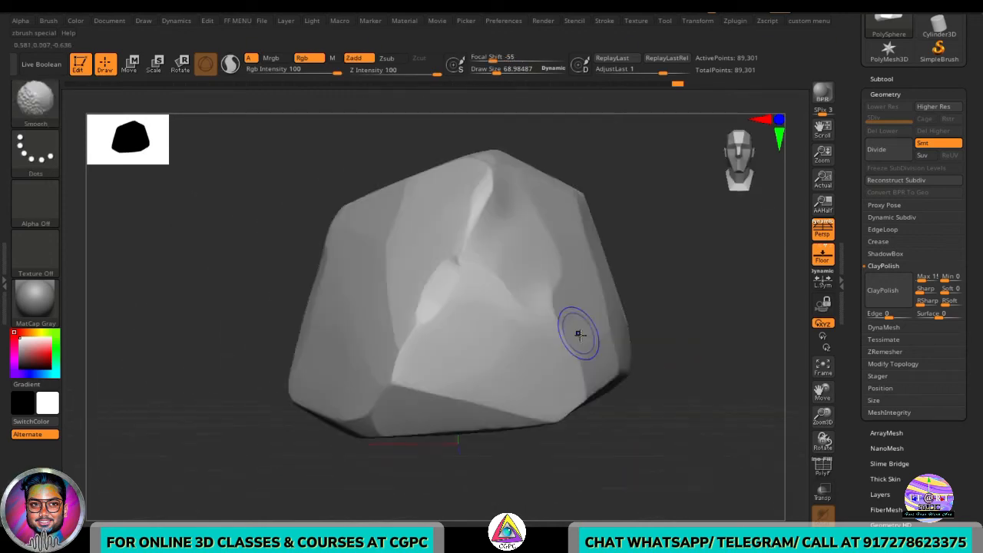
key(shift+f)
key(shift+f)
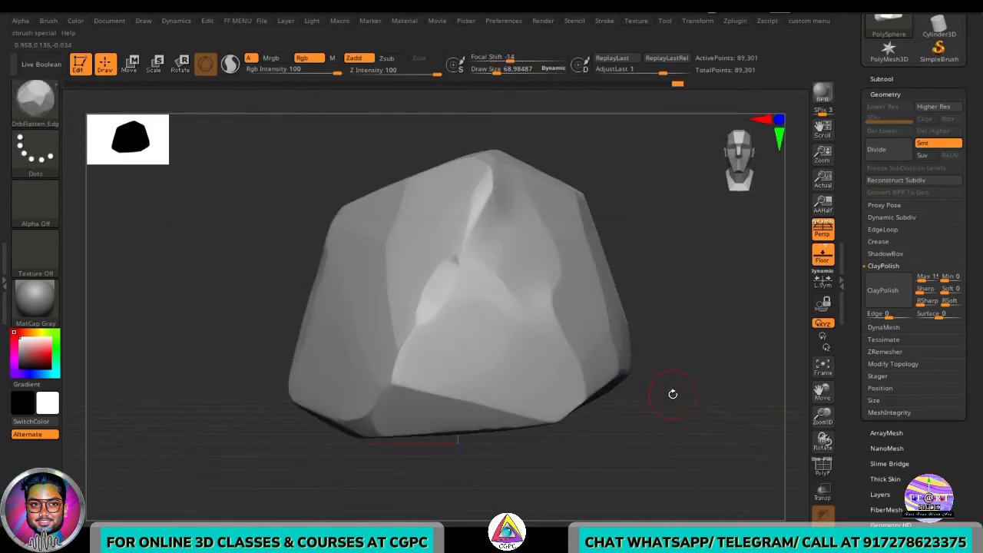
drag(665, 422, 669, 426)
ctrl+right_drag(669, 426, 583, 392)
drag(583, 393, 635, 416)
alt+drag(571, 410, 622, 406)
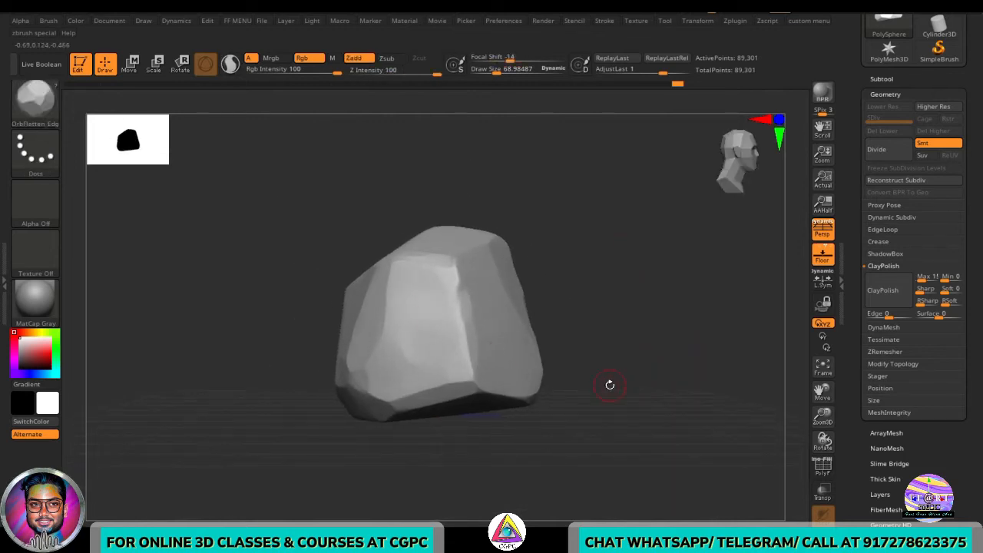
alt+drag(614, 372, 642, 392)
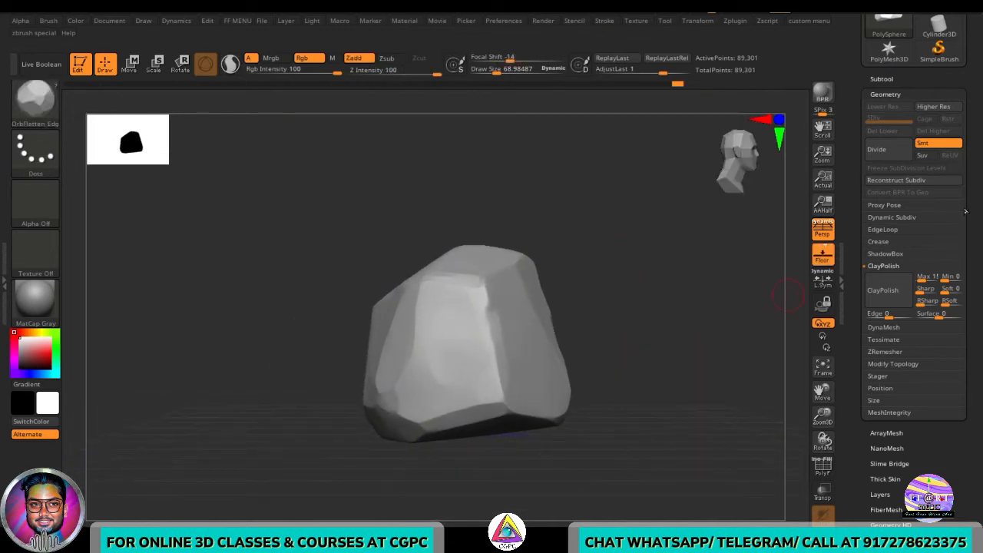
- Duplicate the rock subtool and rename the original as Highpoly_rock
click(881, 80)
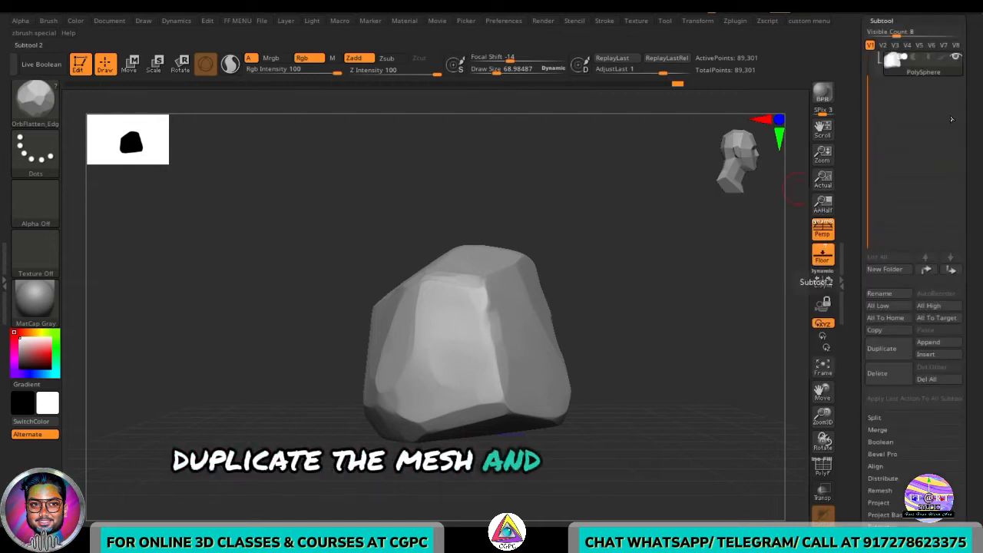
click(883, 348)
click(879, 294)
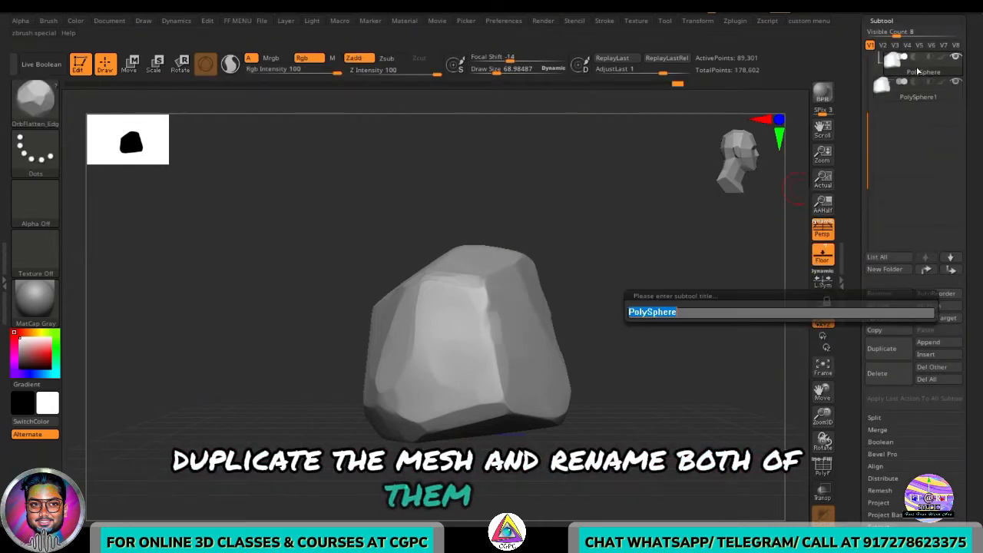
text(Hi)
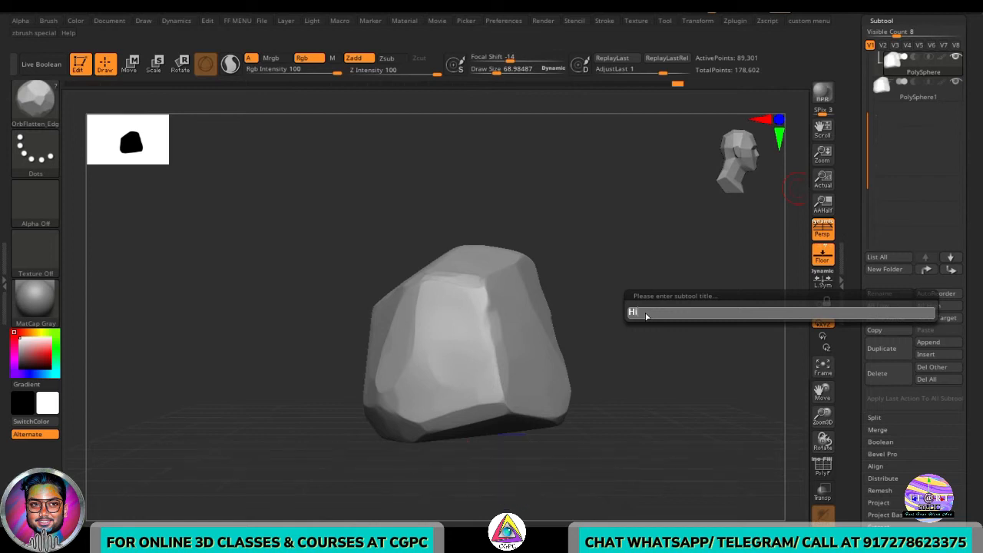
text(ghpoly_ rock)
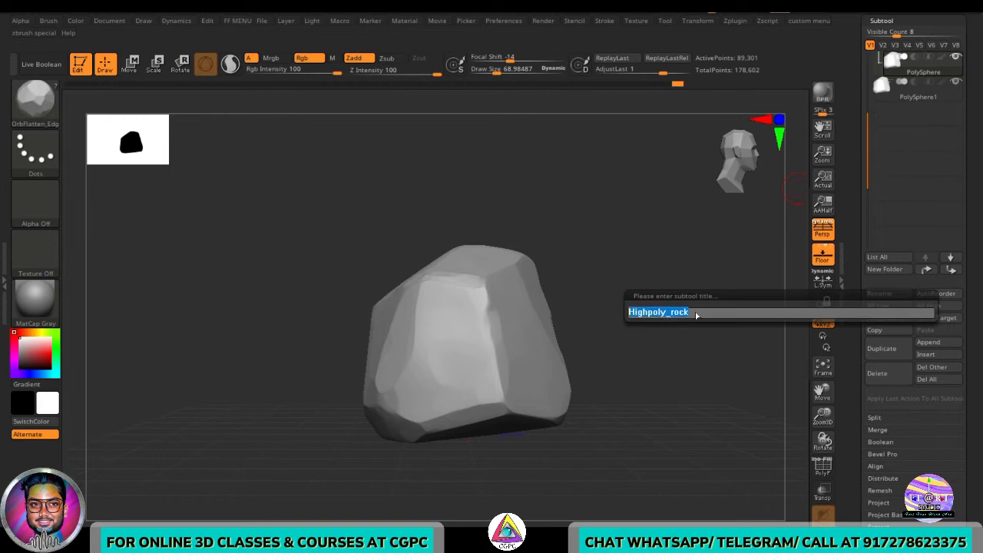
key(Return)
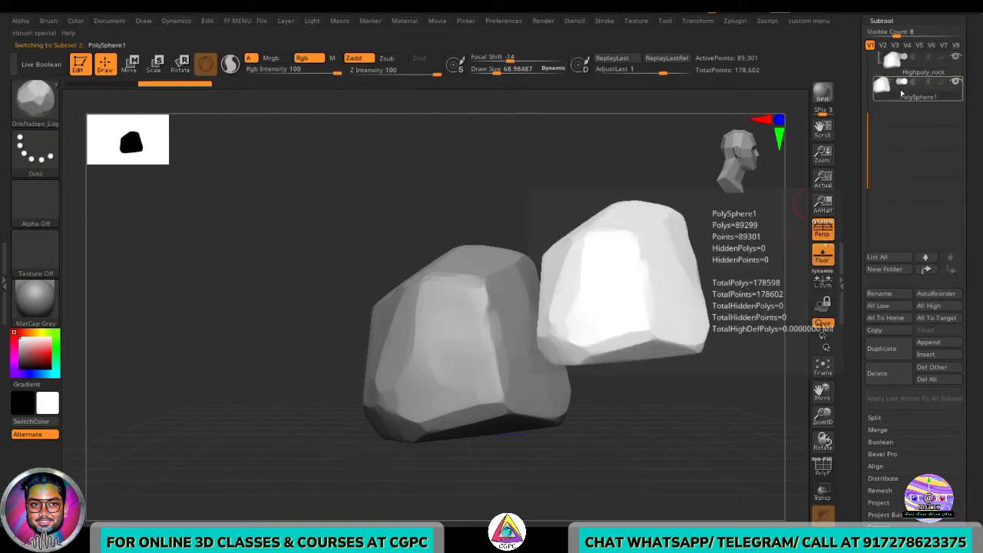
- Rename the duplicate subtool as lolwpoly_rock
click(887, 298)
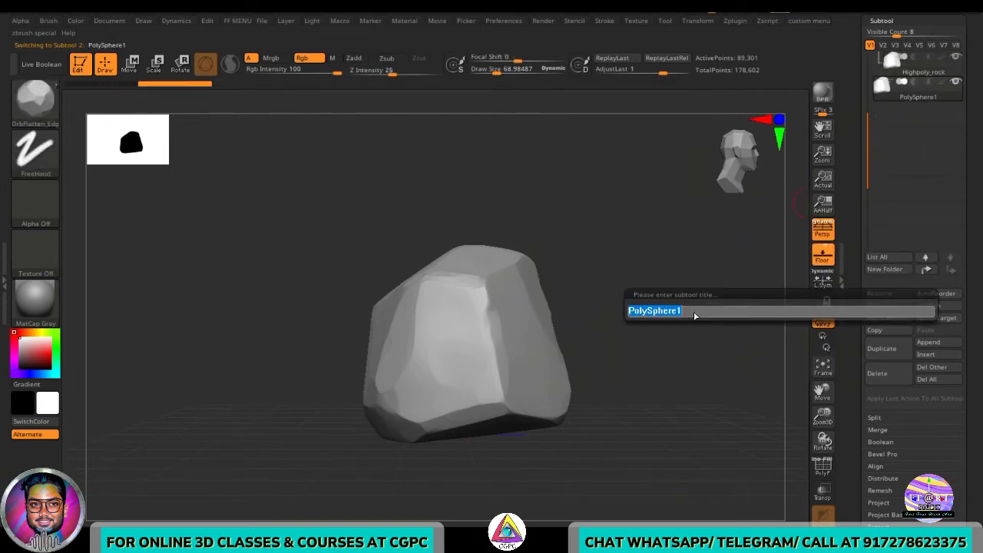
text(Highpoly_rock)
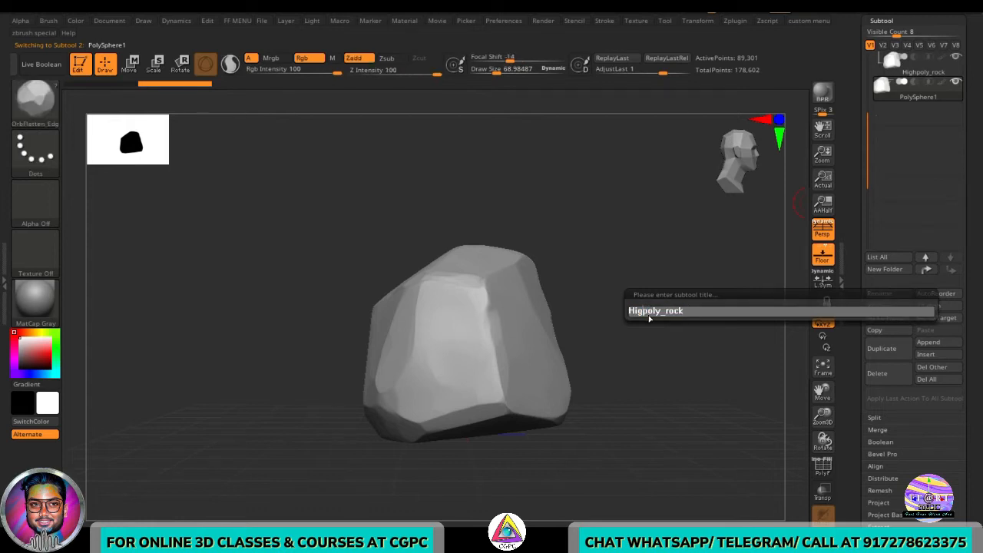
text(low)
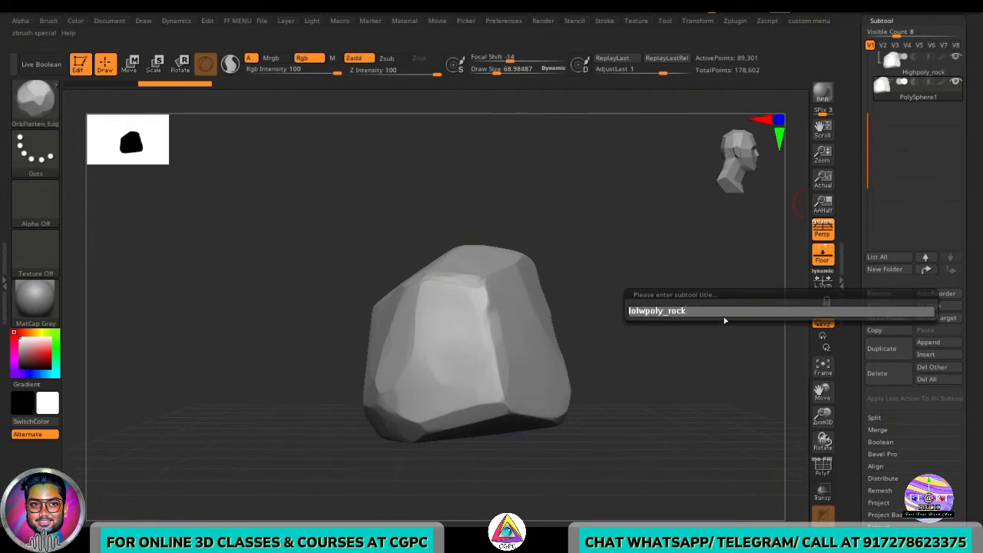
key(Return)
- Move lolwpoly_rock above Highpoly_rock in the subtool list and hide the Highpoly_rock subtool
drag(904, 67, 918, 102)
click(919, 88)
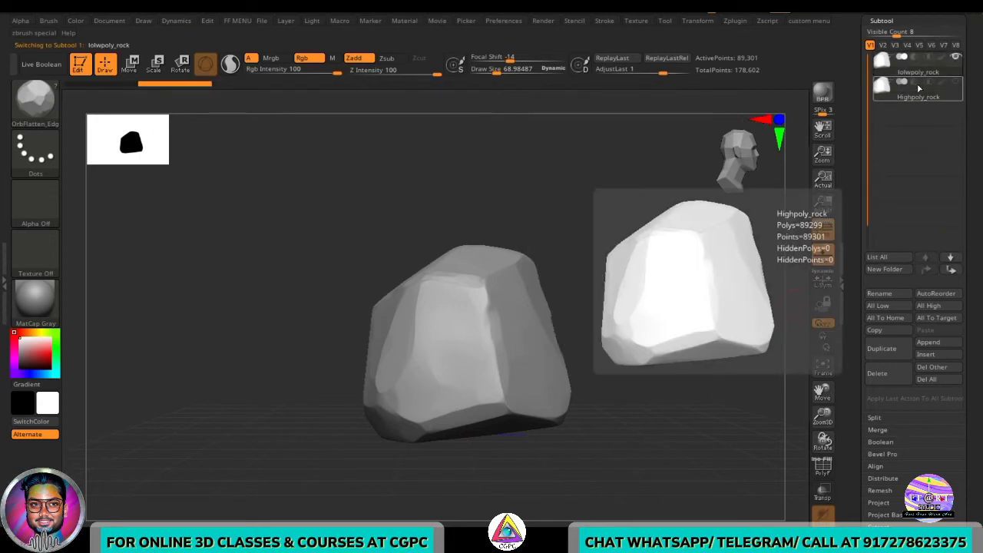
click(946, 90)
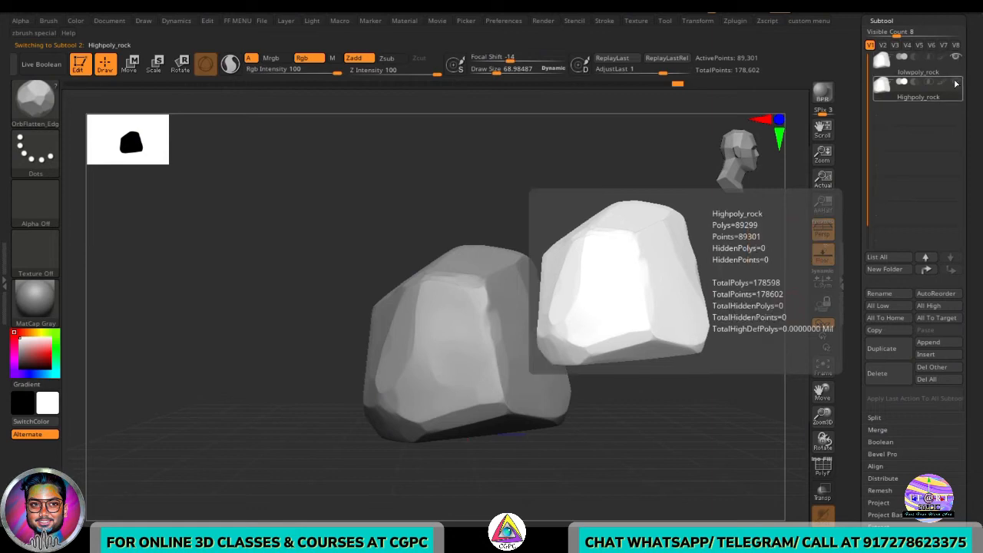
click(908, 74)
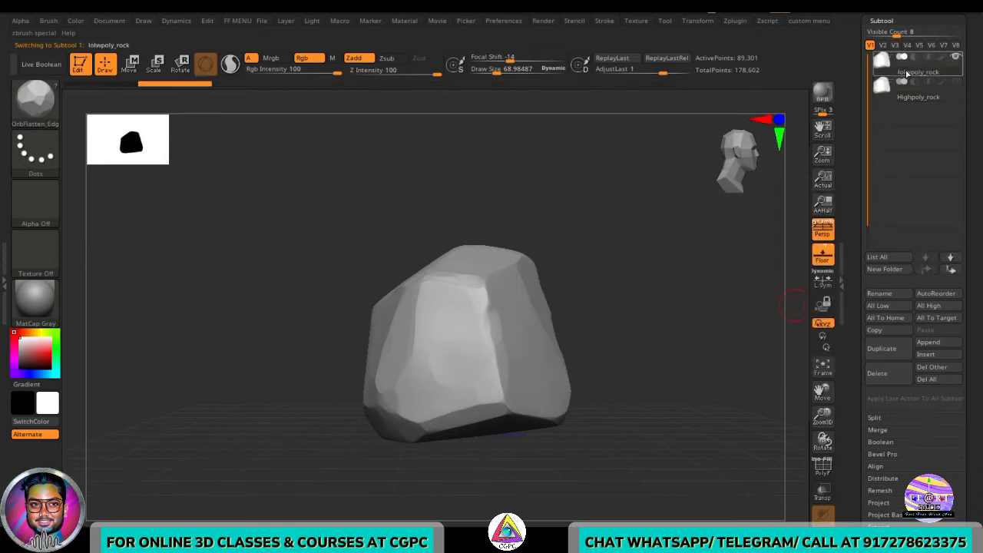
- Enable DetectEdges and Half in the ZRemesher settings and remesh the lolwpoly_rock subtool
key(shift+f)
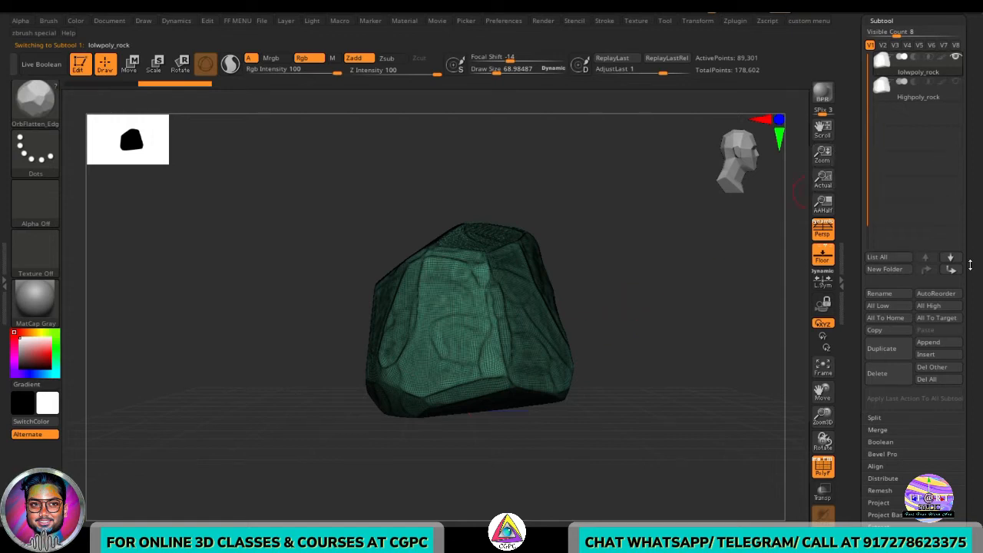
drag(970, 265, 970, 245)
click(910, 293)
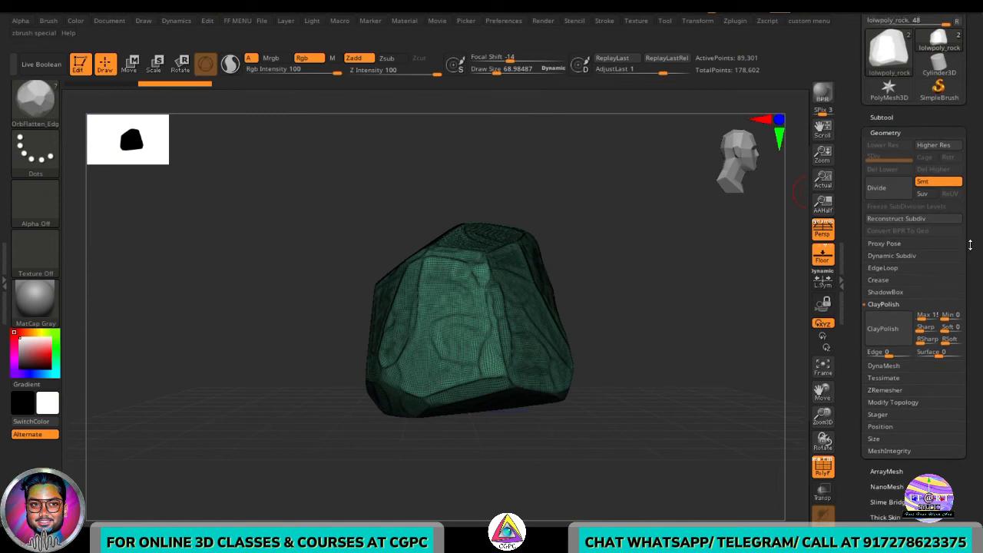
scroll(960, 261, down, 2)
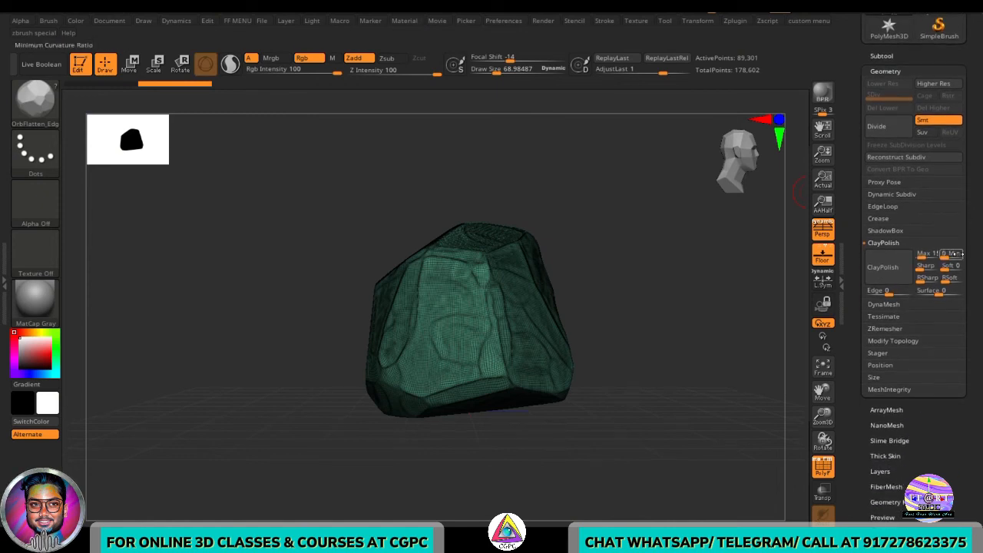
click(895, 331)
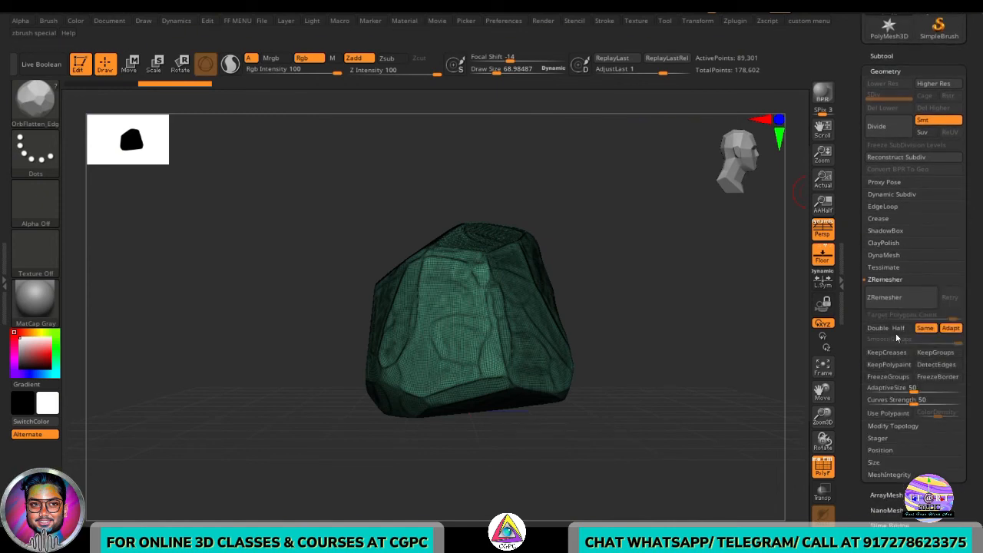
click(950, 370)
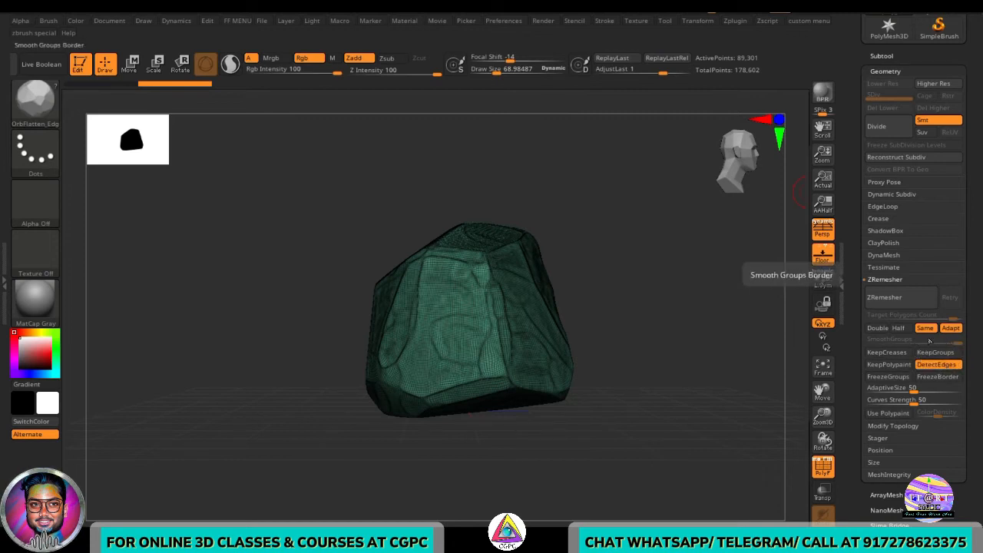
click(896, 328)
click(891, 298)
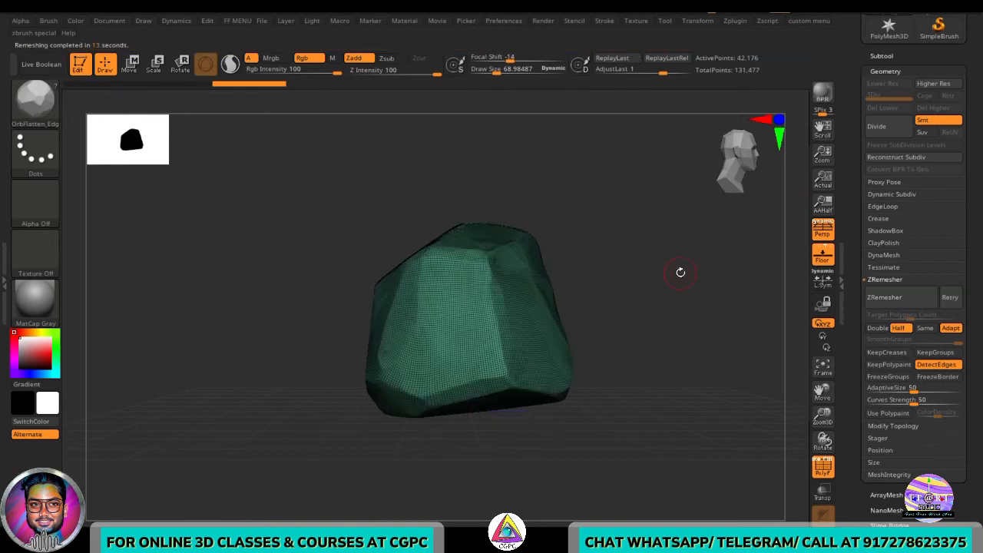
- Run ZRemesher twice more on the low-poly rock to halve its polygon count further
key(shift+f)
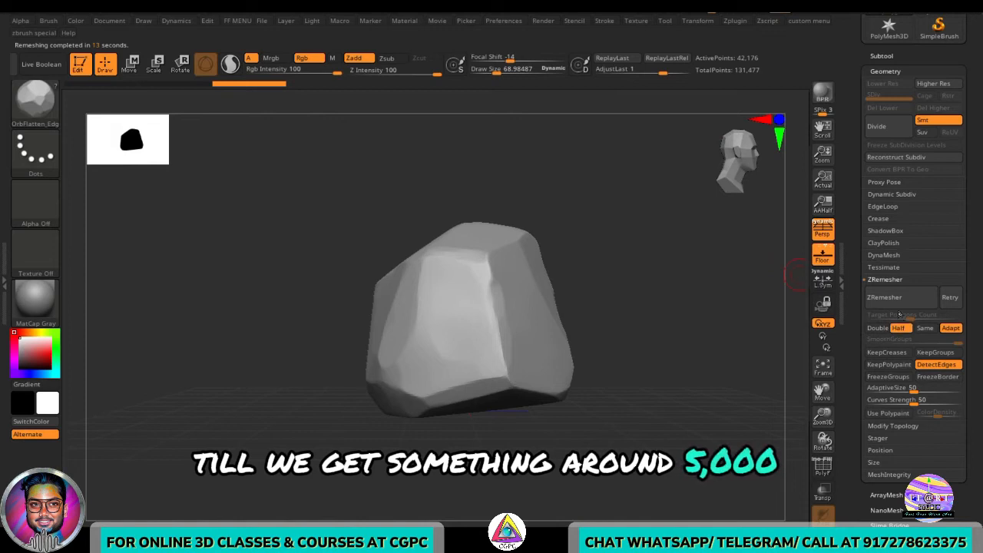
click(897, 301)
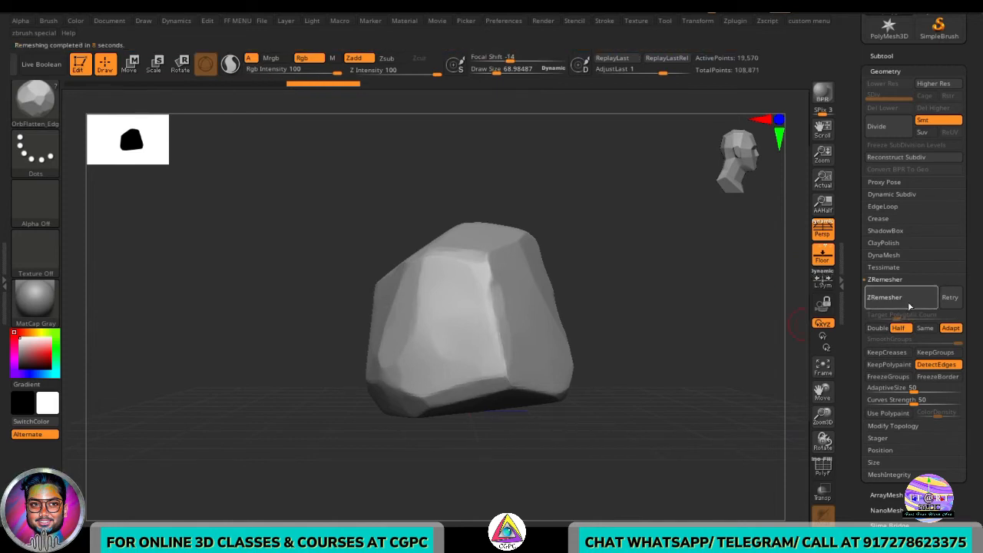
key(shift+f)
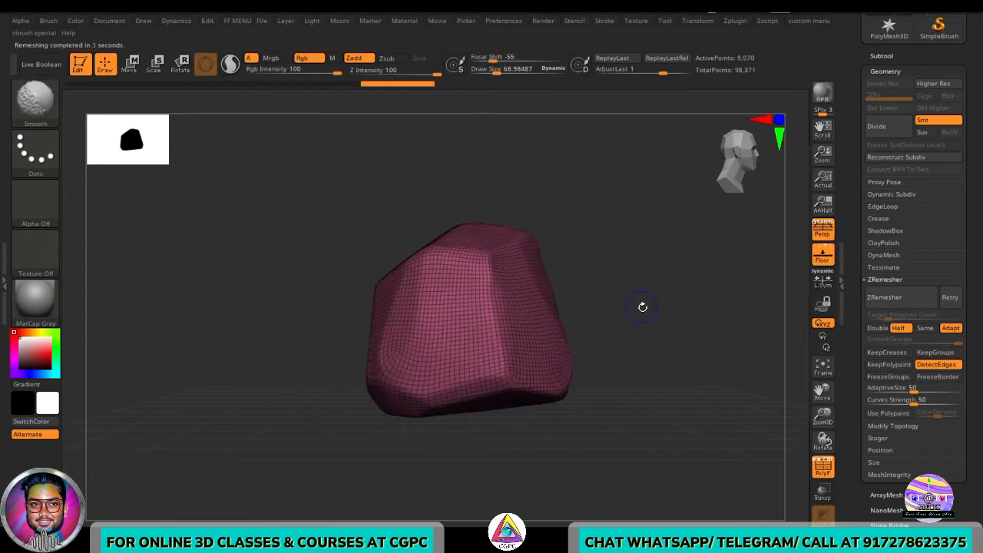
drag(646, 283, 679, 342)
click(901, 298)
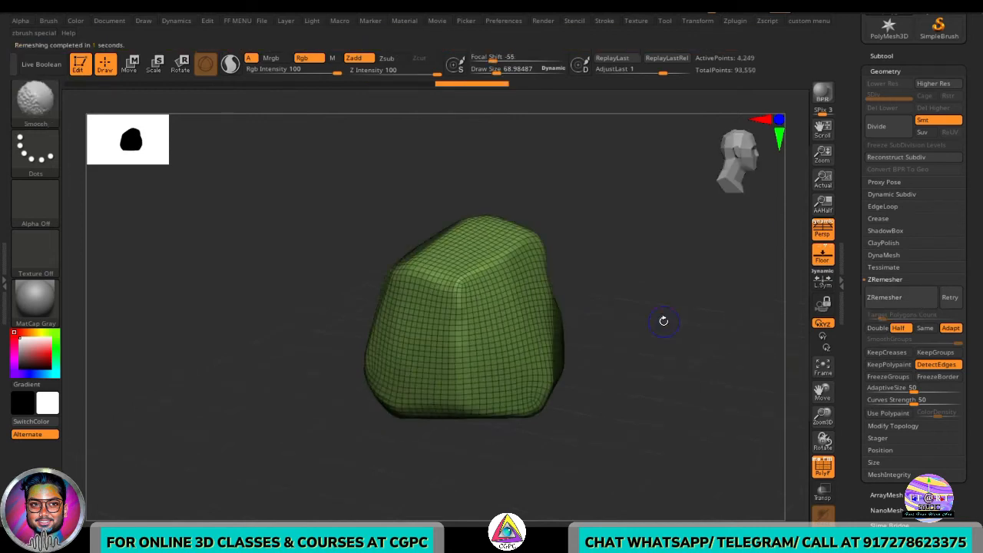
- Turn off the polyframe display and select the Highpoly_rock subtool
key(shift+f)
drag(664, 328, 657, 305)
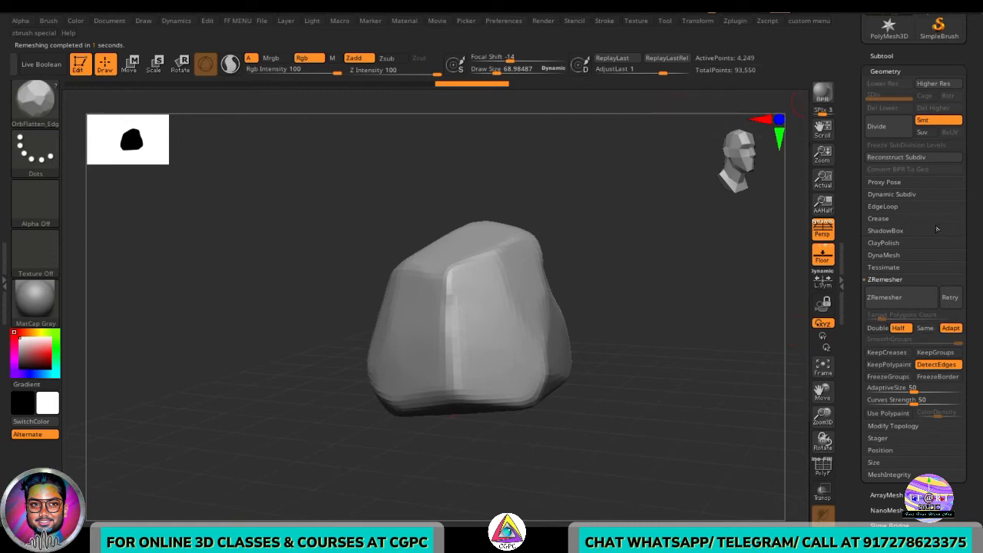
drag(971, 215, 972, 330)
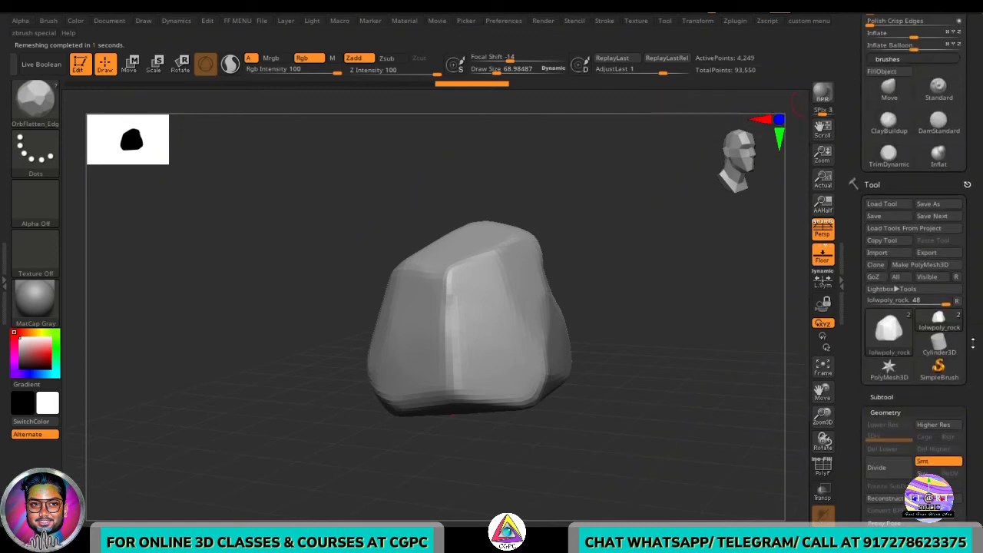
click(915, 397)
mouse_move(940, 72)
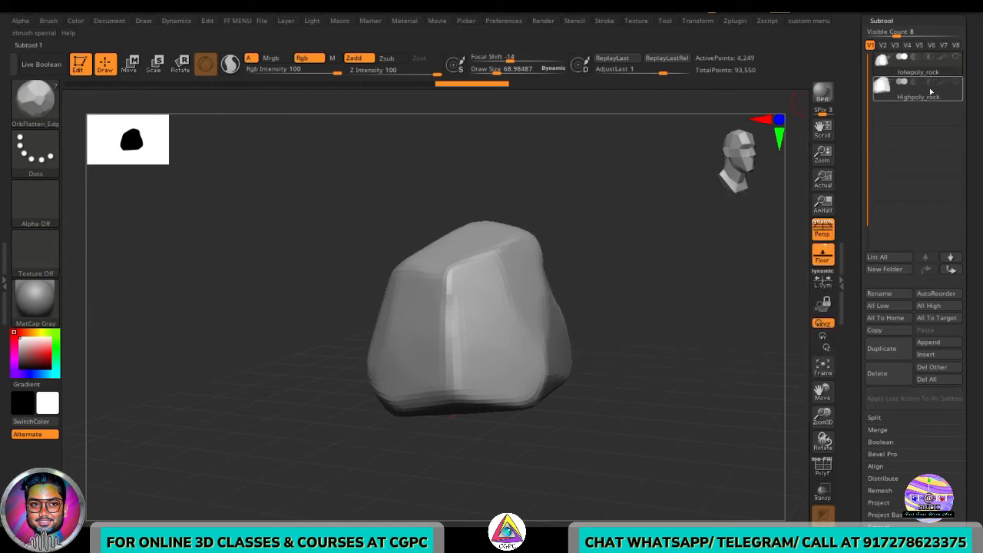
click(919, 97)
- Pick the Orb_Rock_Detail brush and set its draw size to about 154
drag(639, 301, 623, 336)
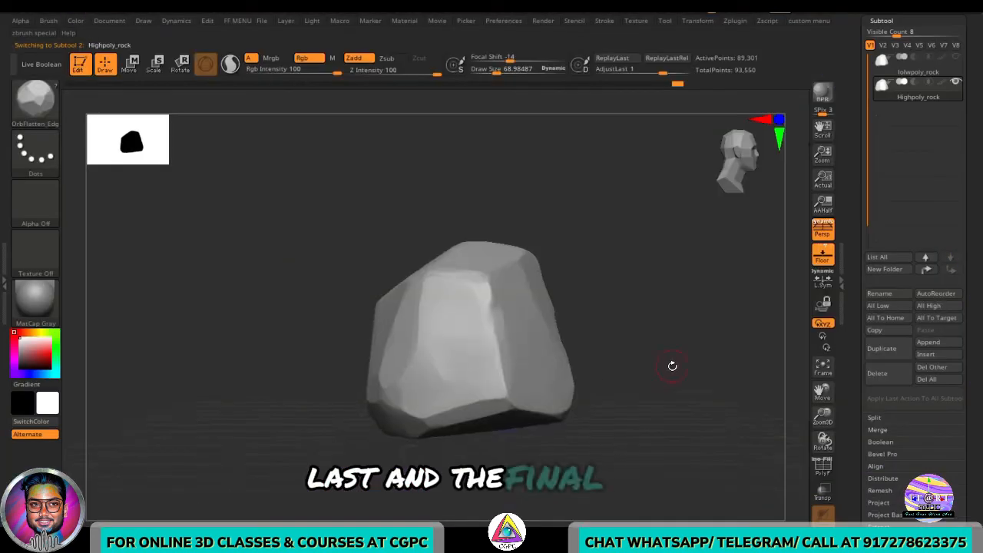
drag(672, 365, 487, 394)
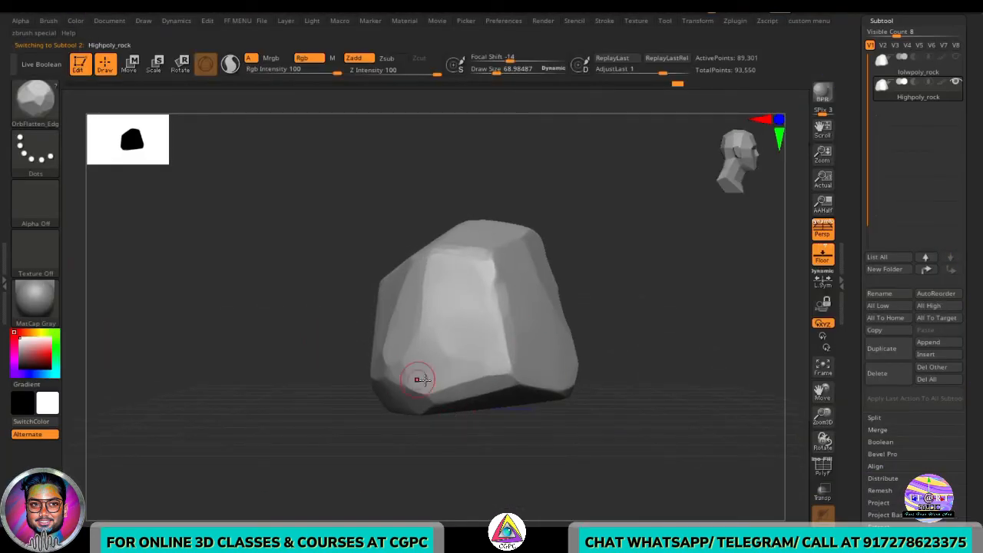
drag(683, 376, 637, 382)
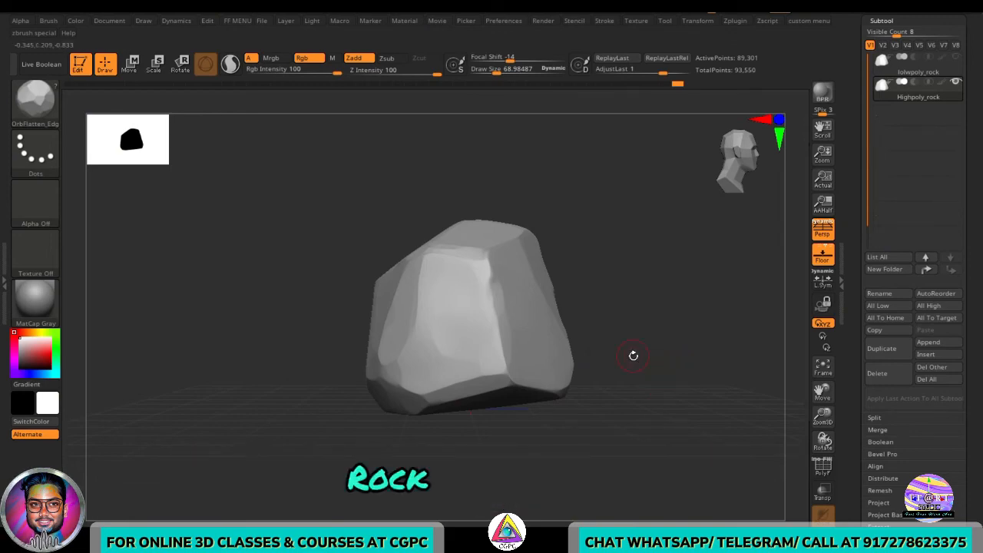
key(b)
key(o)
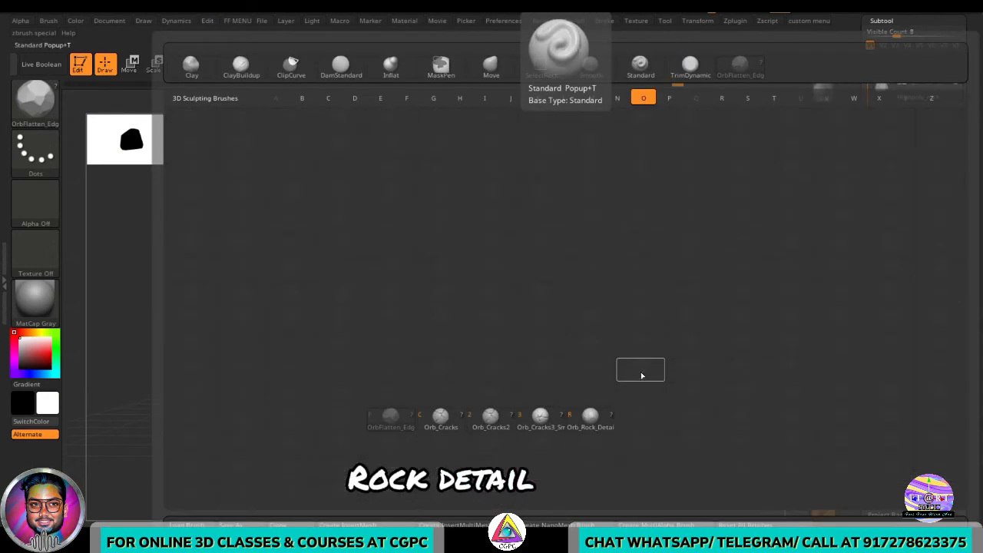
click(590, 415)
key(s)
drag(611, 393, 618, 394)
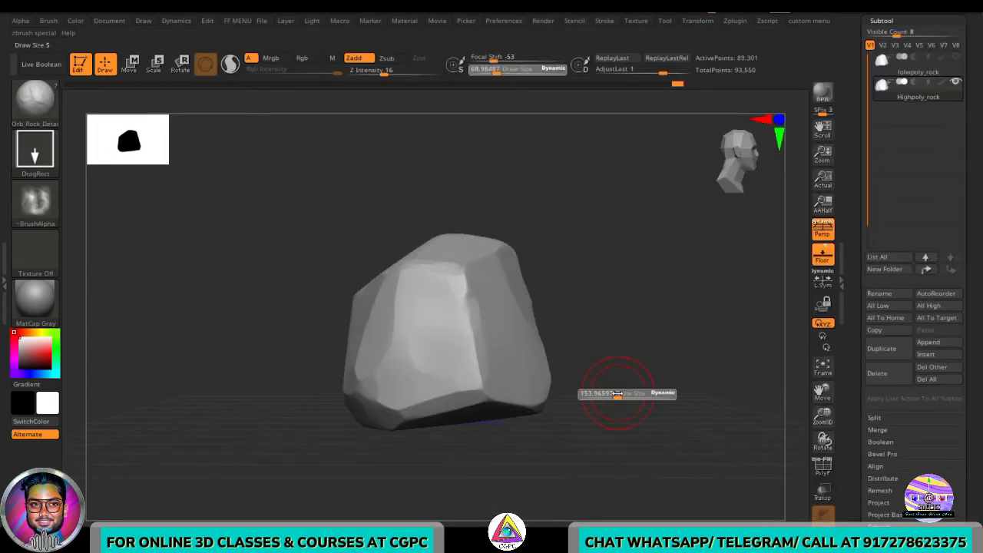
- Sculpt rock detail onto the high-poly rock's surface with the Orb_Rock_Detail brush
mouse_move(606, 430)
mouse_down()
mouse_move(632, 408)
mouse_move(627, 416)
mouse_up()
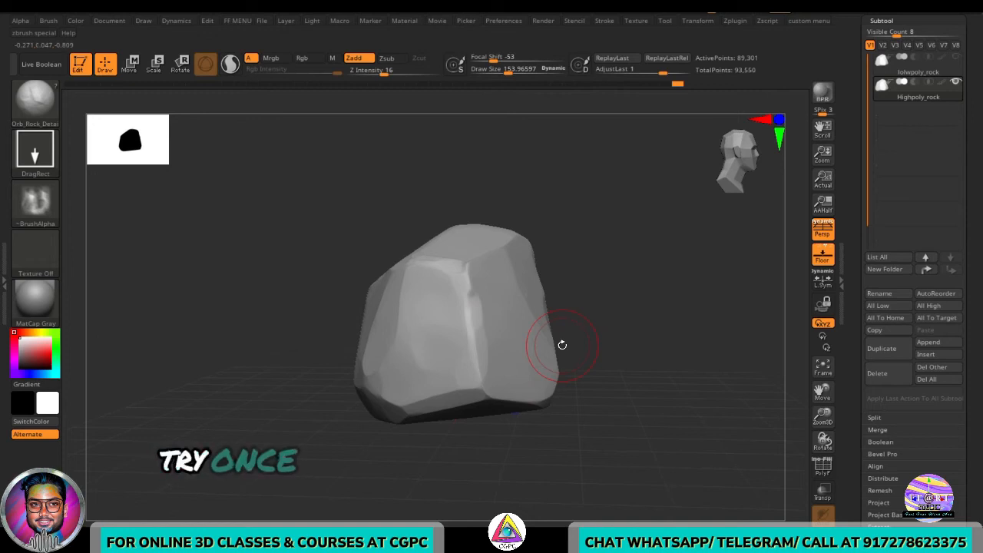
drag(650, 351, 645, 375)
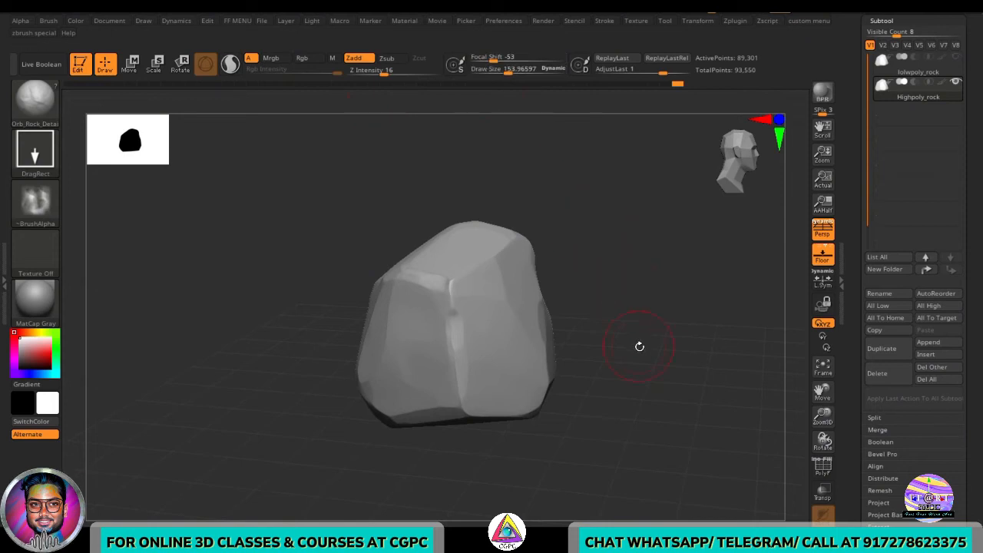
drag(639, 346, 656, 346)
key(ctrl)
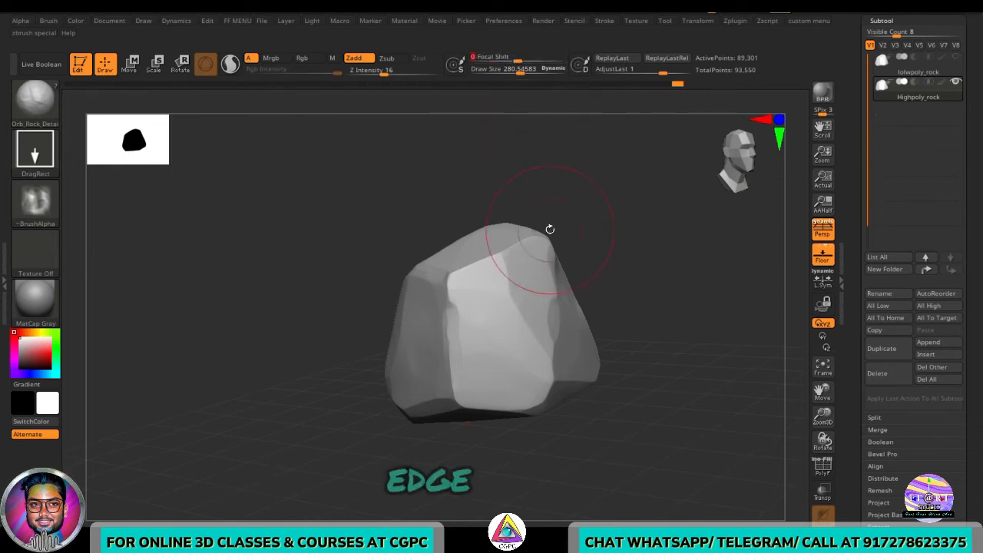
drag(589, 456, 621, 452)
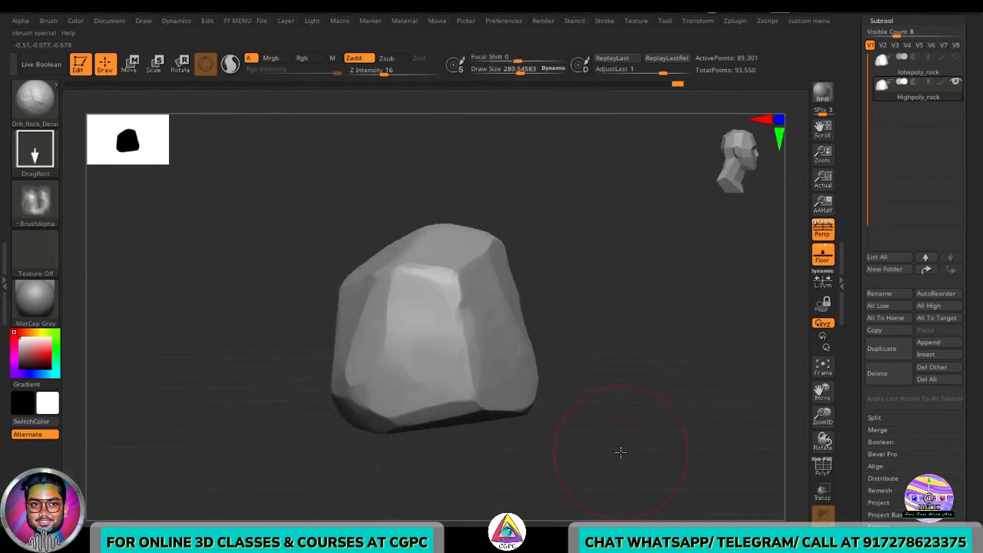
drag(439, 444, 598, 432)
drag(376, 449, 522, 430)
- Divide the high-poly rock once and sculpt more rock detail across its faces
drag(969, 388, 968, 284)
click(901, 340)
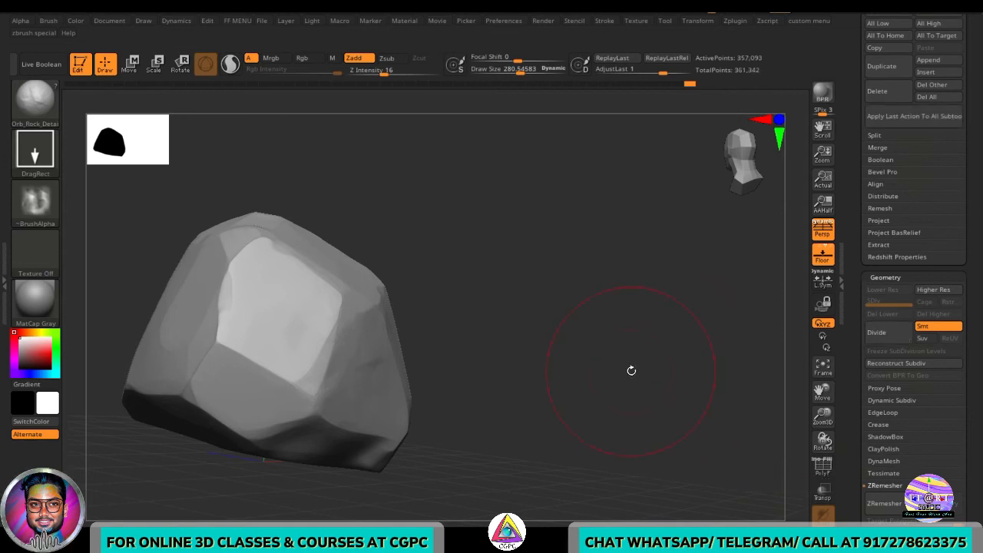
drag(633, 369, 598, 371)
mouse_move(619, 414)
mouse_down()
mouse_move(384, 359)
mouse_move(393, 339)
mouse_up()
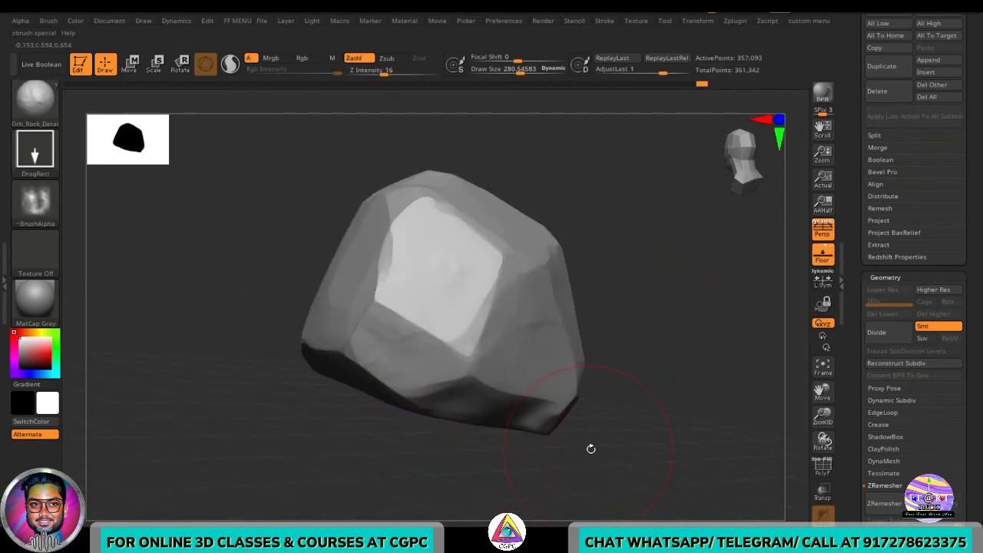
drag(590, 448, 274, 261)
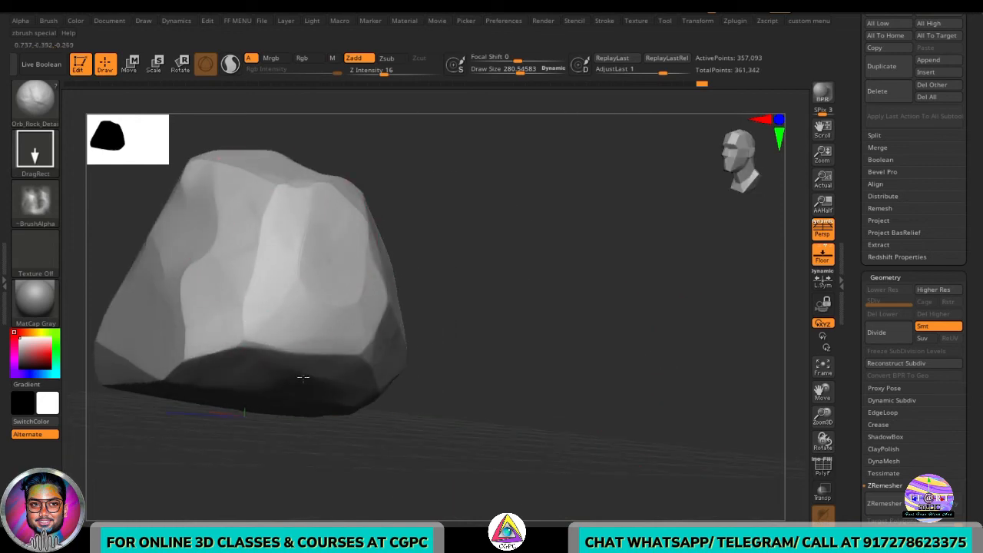
drag(489, 361, 311, 347)
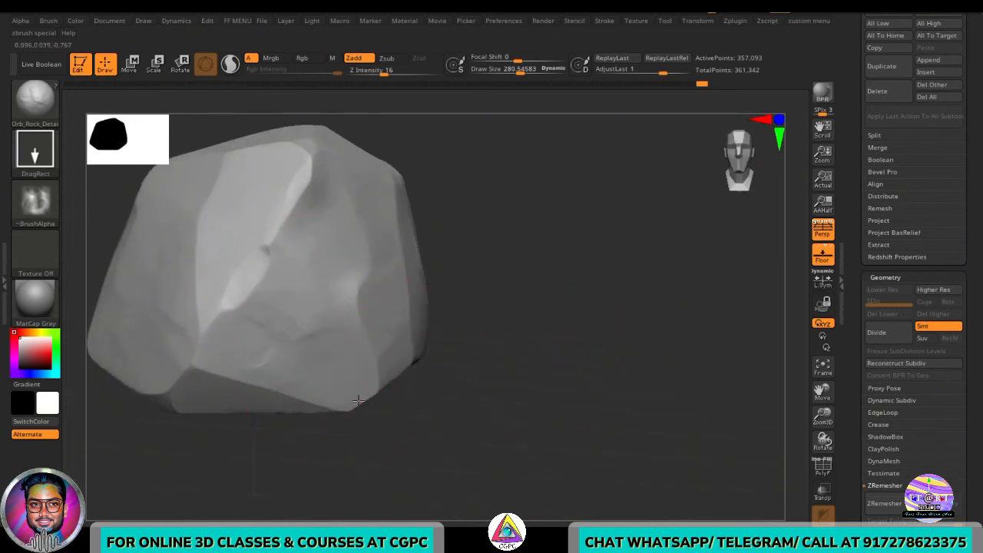
drag(379, 419, 184, 155)
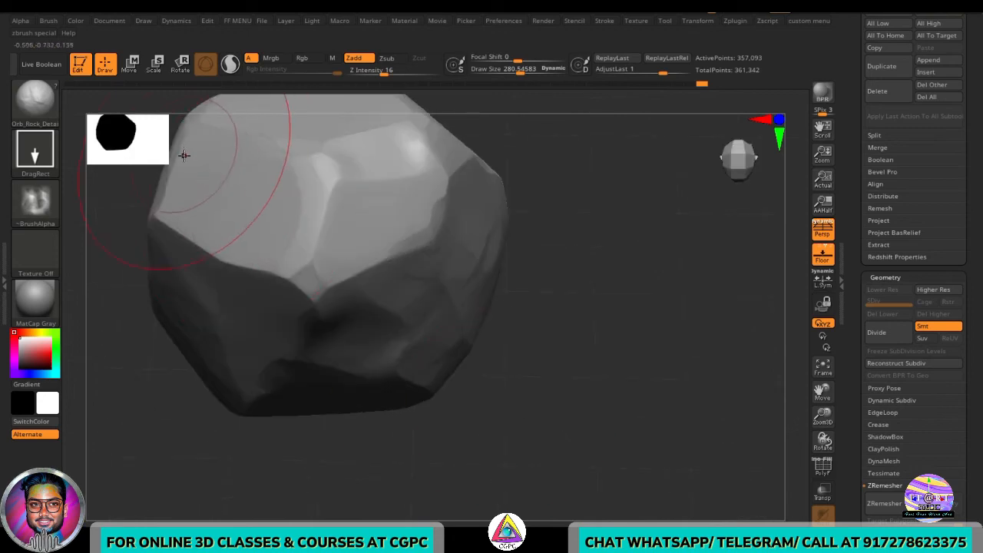
mouse_move(540, 342)
mouse_down()
mouse_move(549, 217)
mouse_move(537, 133)
mouse_move(522, 389)
mouse_move(541, 390)
mouse_up()
drag(209, 176, 297, 255)
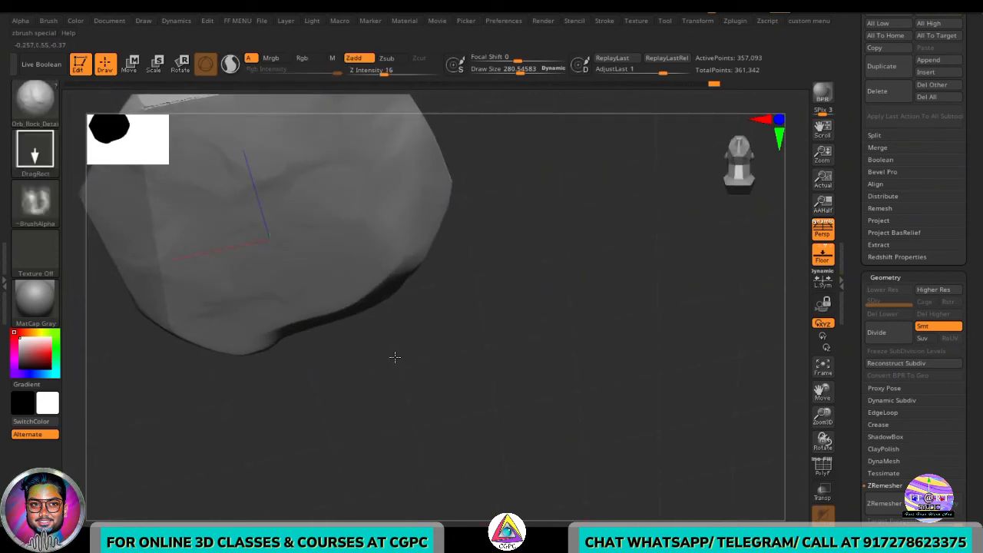
ctrl+right_drag(417, 374, 447, 309)
right_drag(454, 280, 489, 348)
alt+right_drag(425, 199, 603, 402)
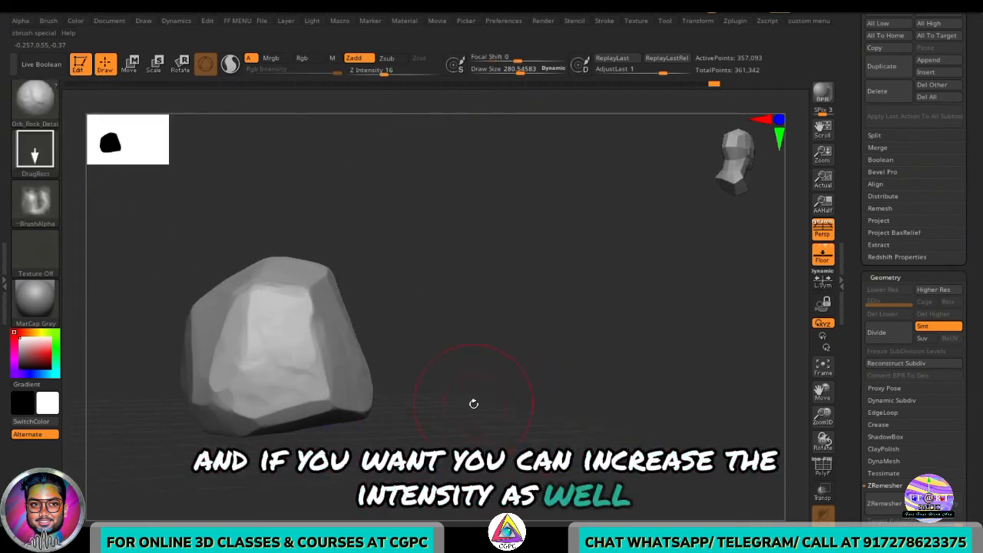
alt+right_drag(474, 403, 587, 421)
ctrl+right_drag(588, 421, 584, 457)
- Set Z Intensity to 22 and add stronger rock detail on the rock's side
click(385, 75)
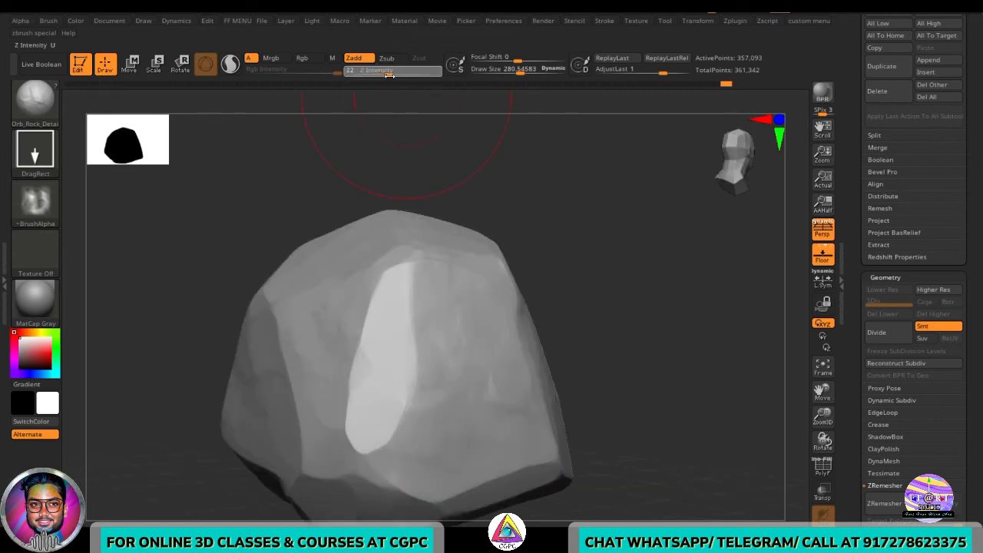
drag(698, 375, 688, 397)
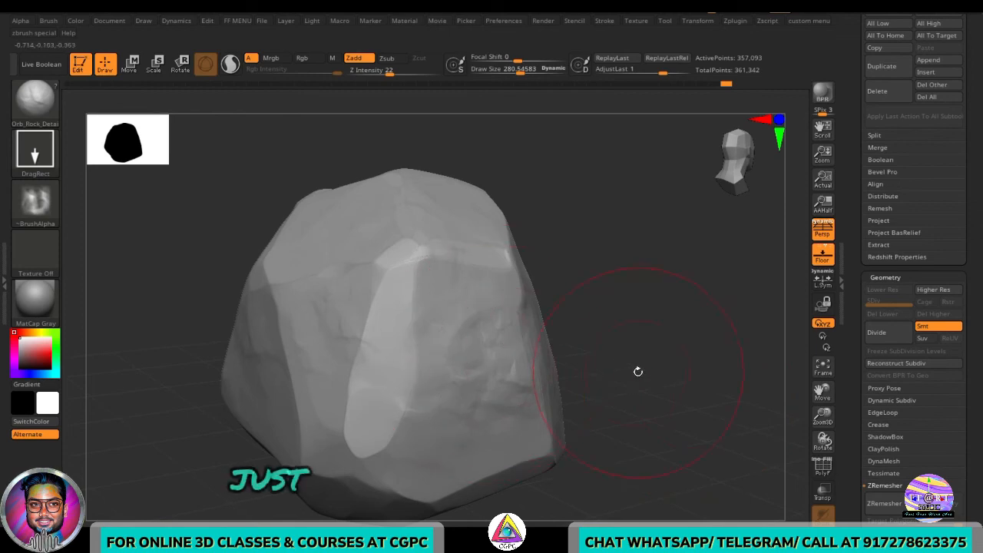
drag(637, 371, 619, 355)
- Switch to the Trim Dynamic brush and flatten a side face of the rock
key(b)
key(t)
key(d)
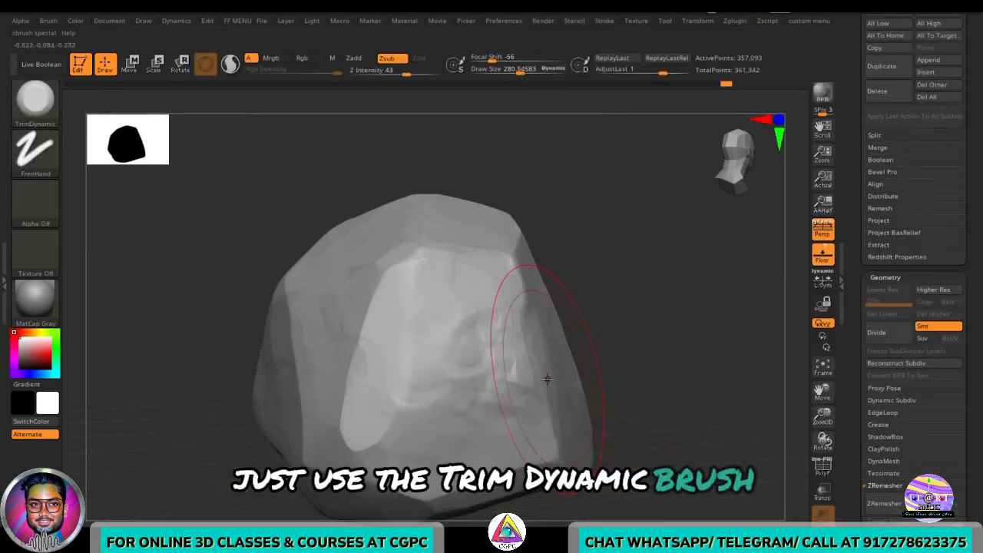
mouse_move(667, 401)
mouse_down()
mouse_move(685, 377)
mouse_move(702, 412)
mouse_move(600, 392)
mouse_up()
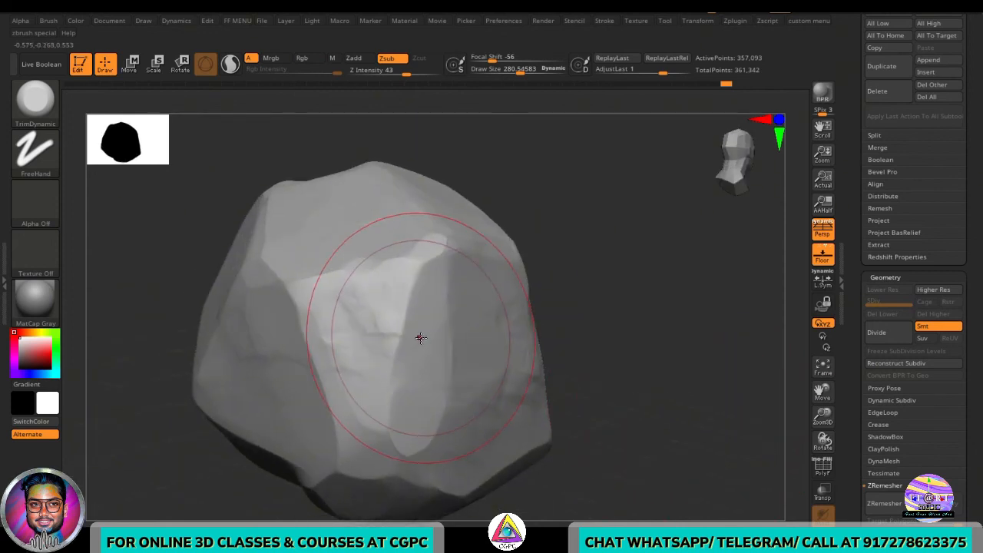
- Undo the last trim stroke and trim the rock's faces again with Trim Dynamic
drag(649, 325, 638, 325)
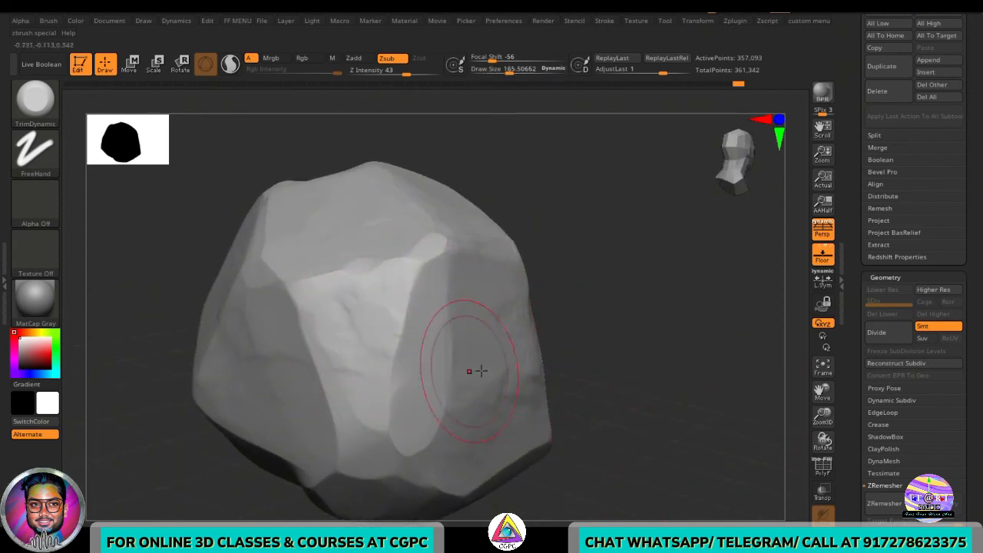
key(ctrl+z)
drag(643, 339, 597, 341)
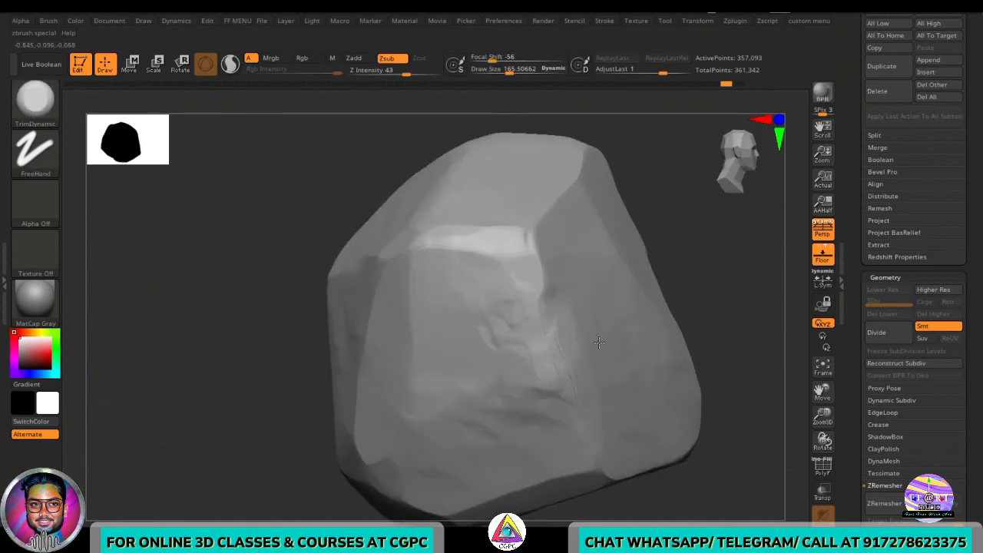
drag(737, 399, 651, 419)
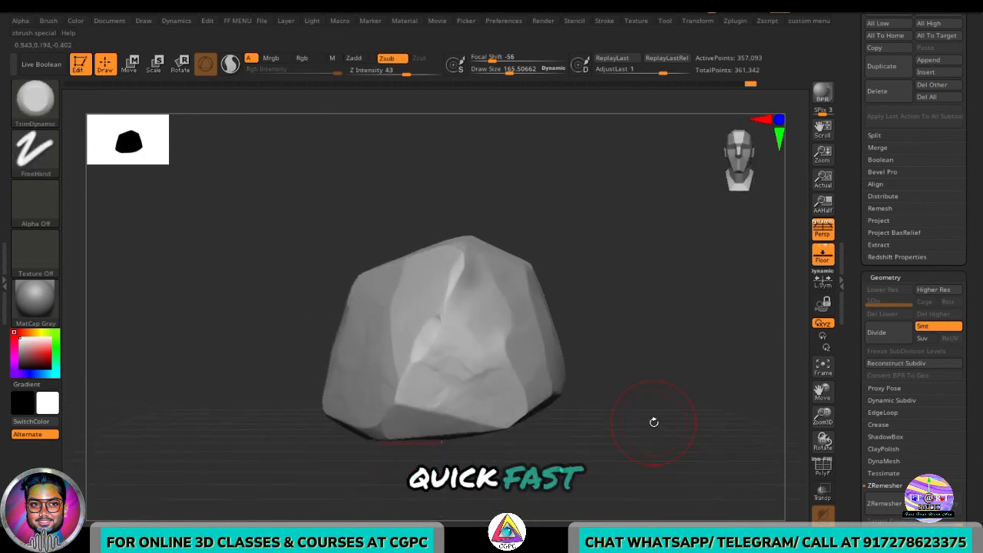